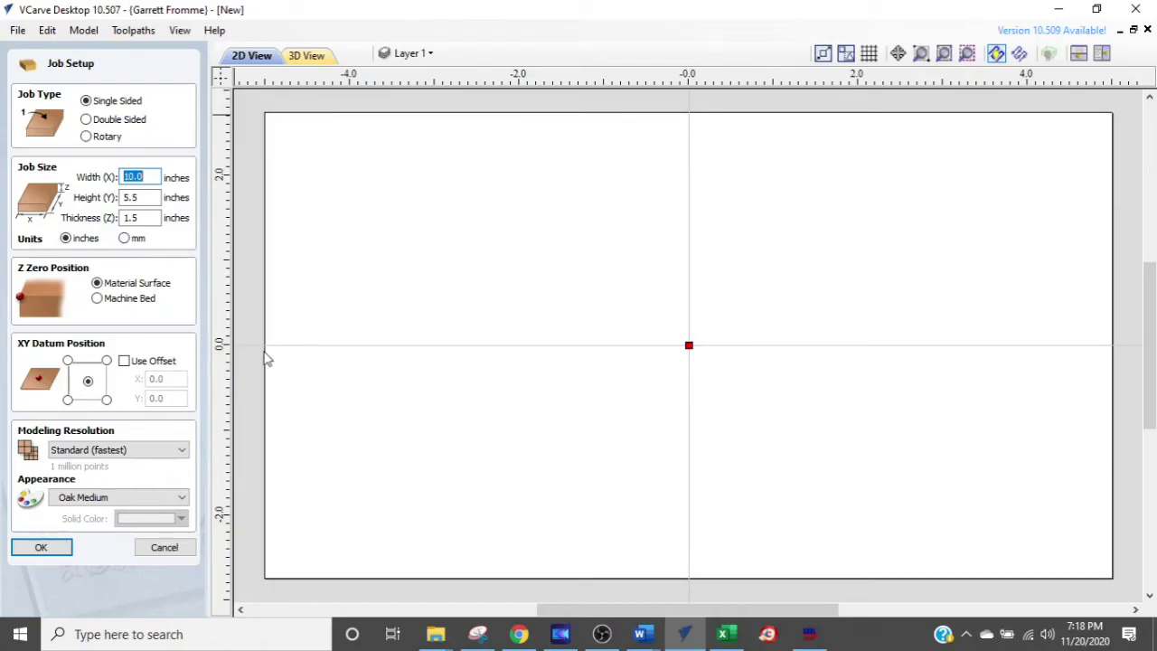
Confirm Job Setup to create the 10 × 5.5 × 1.5 inch board
{"action": "left_click", "coordinate": [39, 547]}
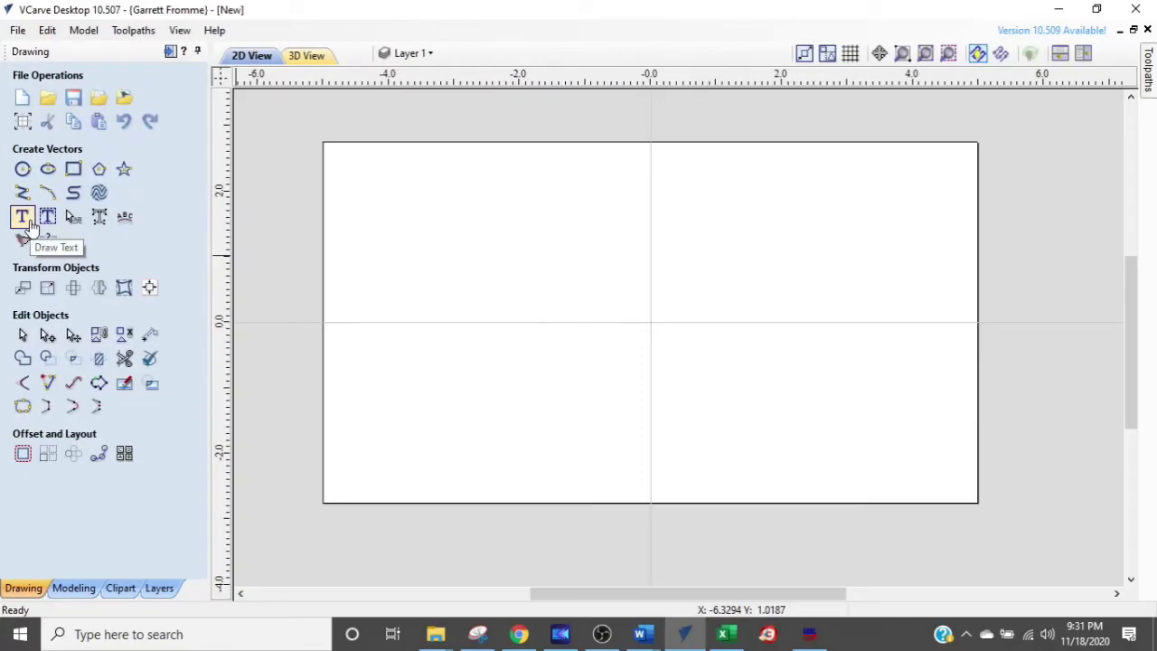
Add the two-line text 'Merry' / 'Christmas' and move it up and to the right on the board
{"action": "left_click", "coordinate": [39, 236]}
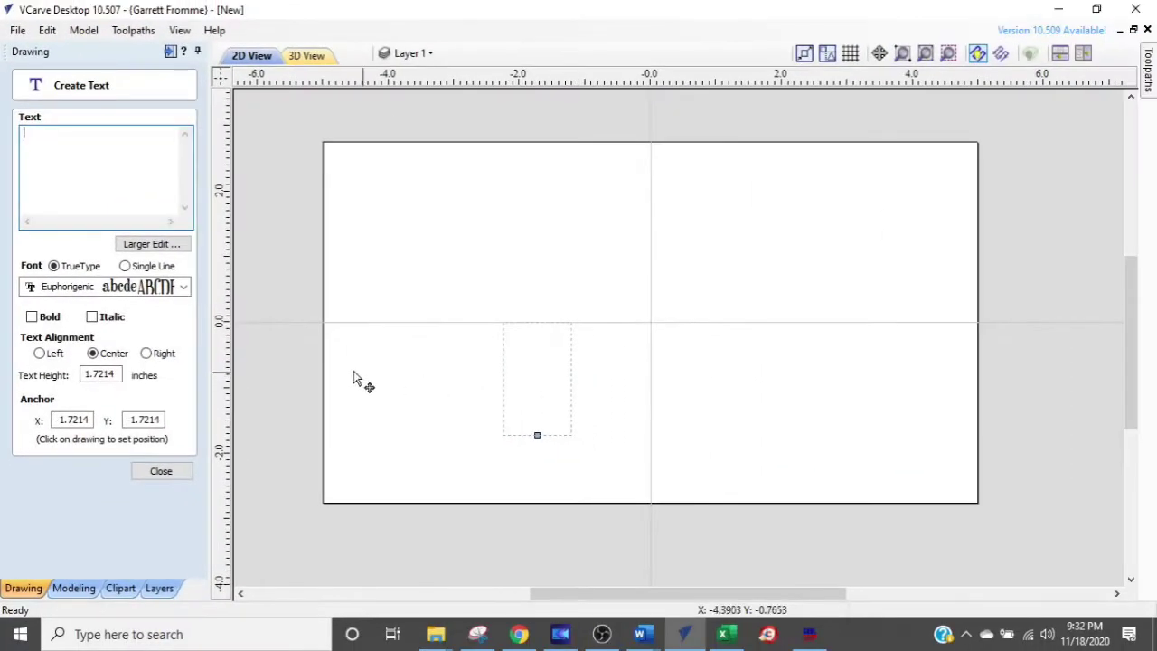
{"action": "type", "text": "Merry"}
{"action": "key", "text": "Return"}
{"action": "type", "text": "Christmas"}
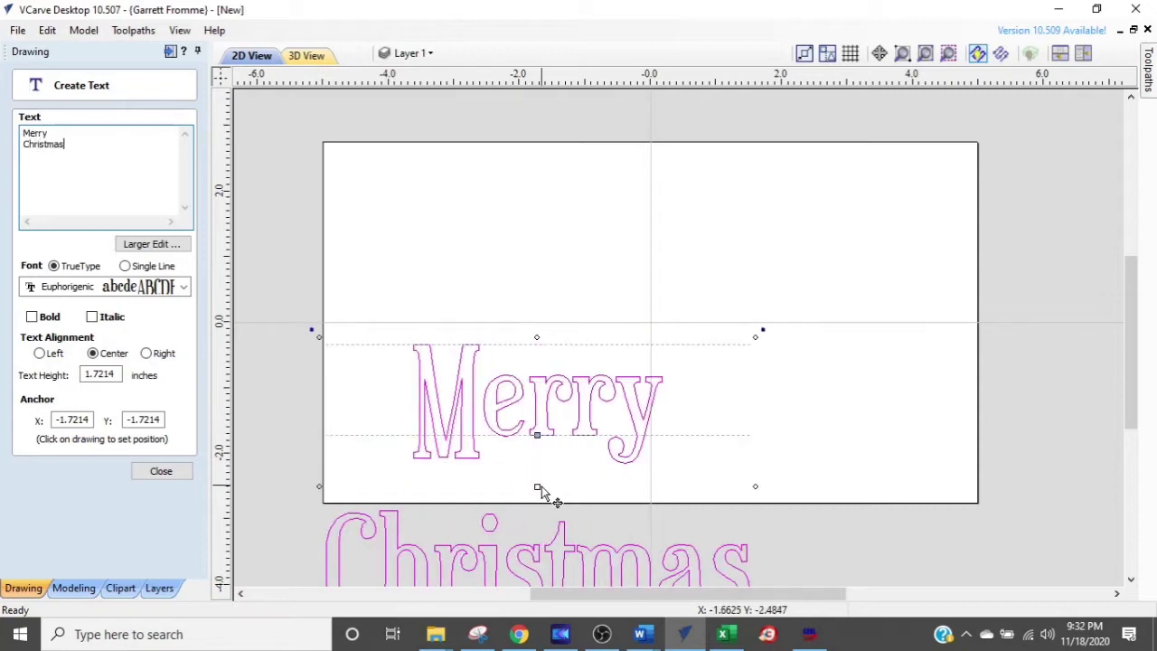
{"action": "left_click_drag", "start_coordinate": [540, 491], "coordinate": [673, 376]}
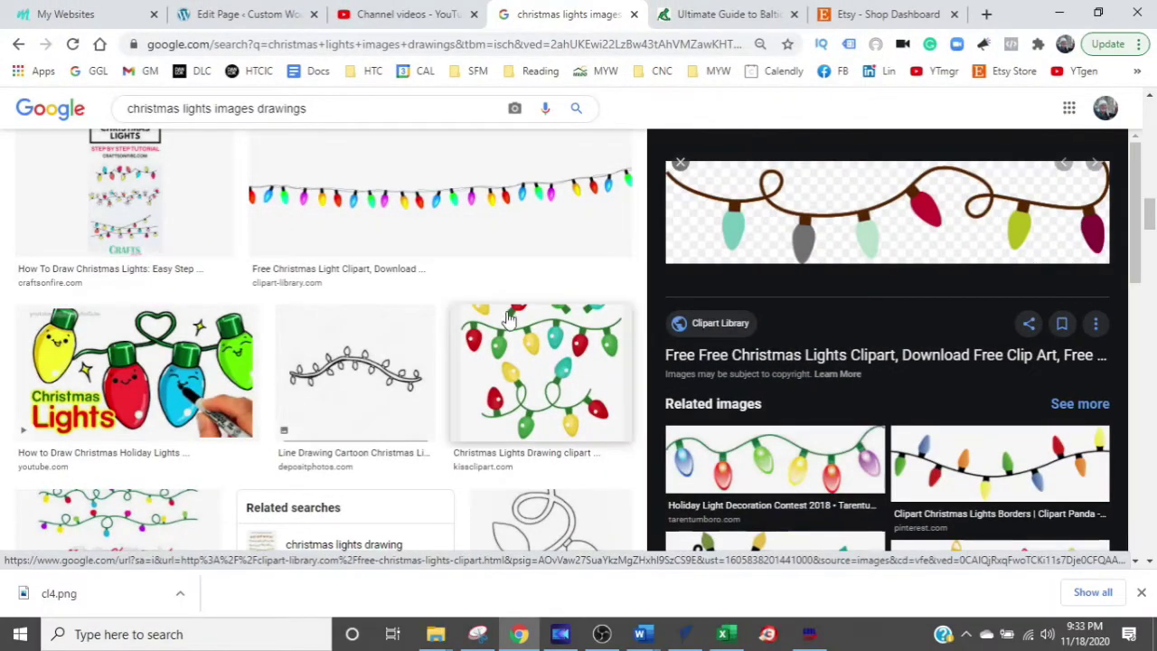
Save the colourful Christmas lights image from Chrome to Downloads as lt1.jpg
{"action": "scroll", "coordinate": [509, 318], "scroll_direction": "down", "scroll_amount": 5}
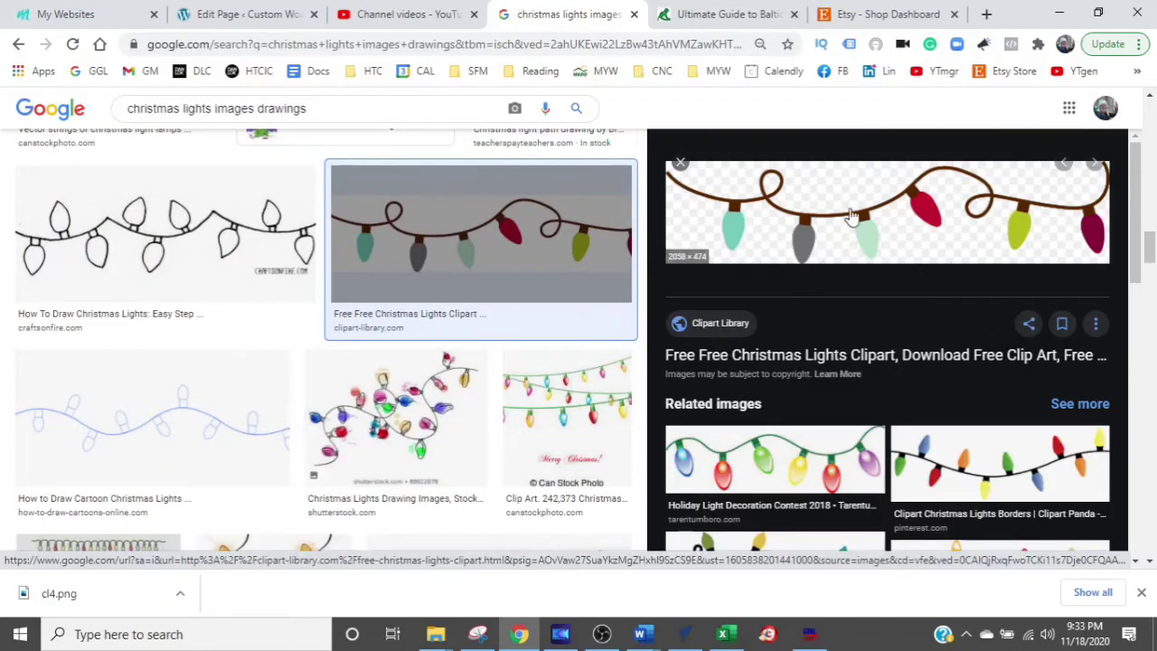
{"action": "left_click", "coordinate": [789, 469]}
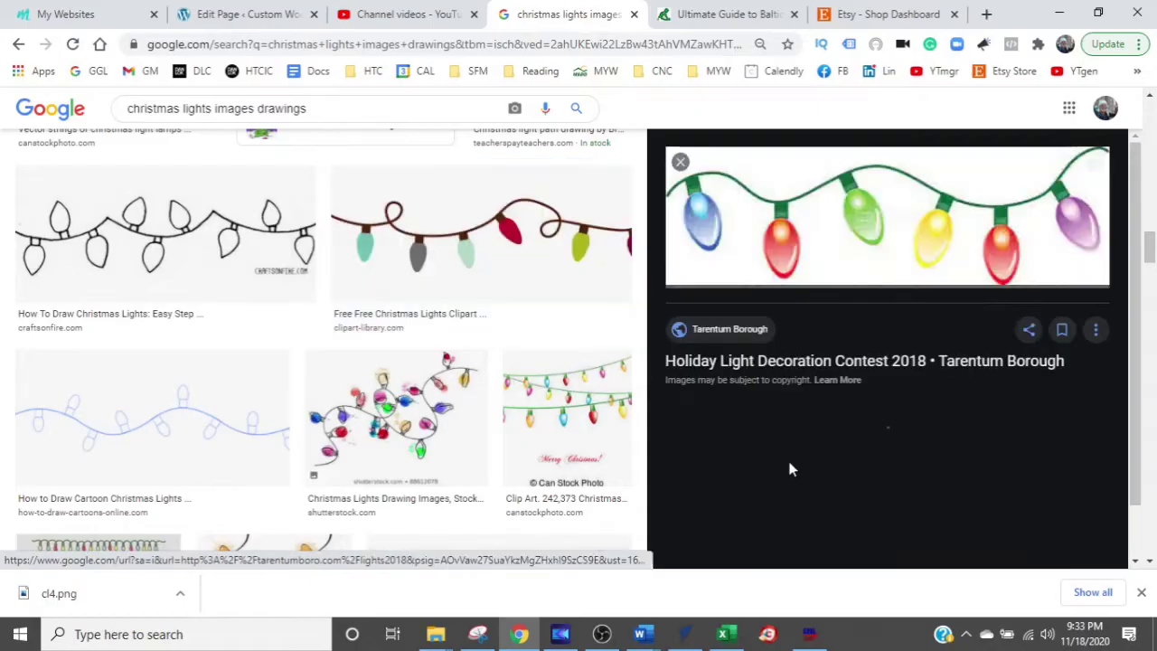
{"action": "right_click", "coordinate": [871, 233]}
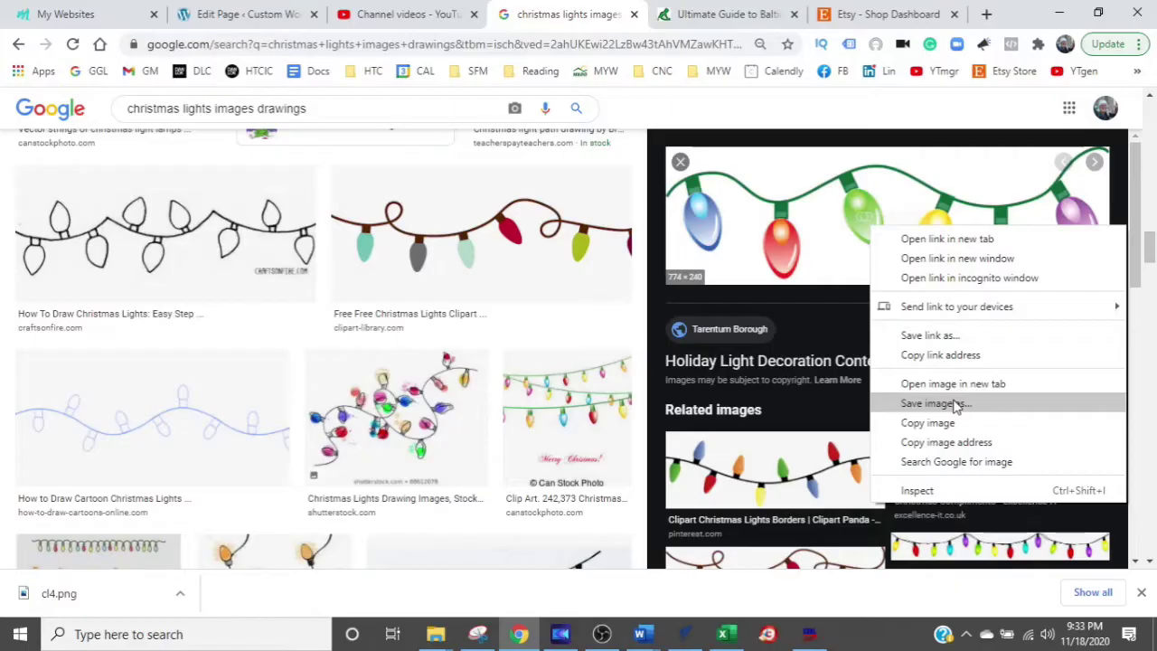
{"action": "left_click", "coordinate": [788, 225]}
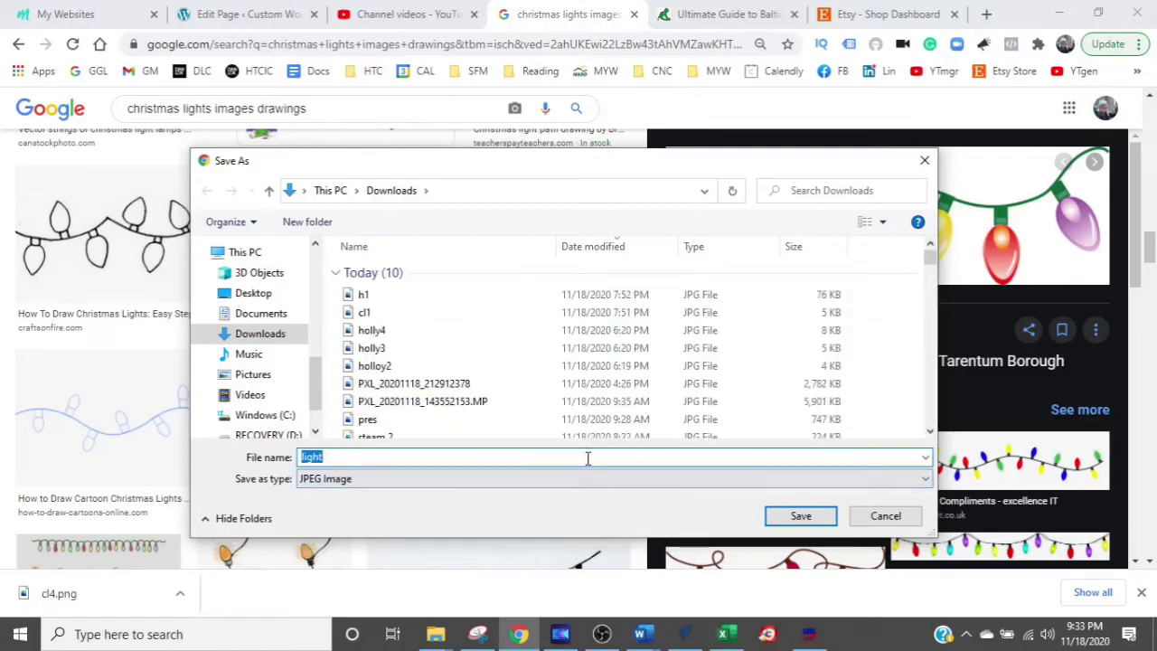
{"action": "left_click", "coordinate": [587, 459]}
{"action": "left_click_drag", "start_coordinate": [539, 458], "coordinate": [242, 461]}
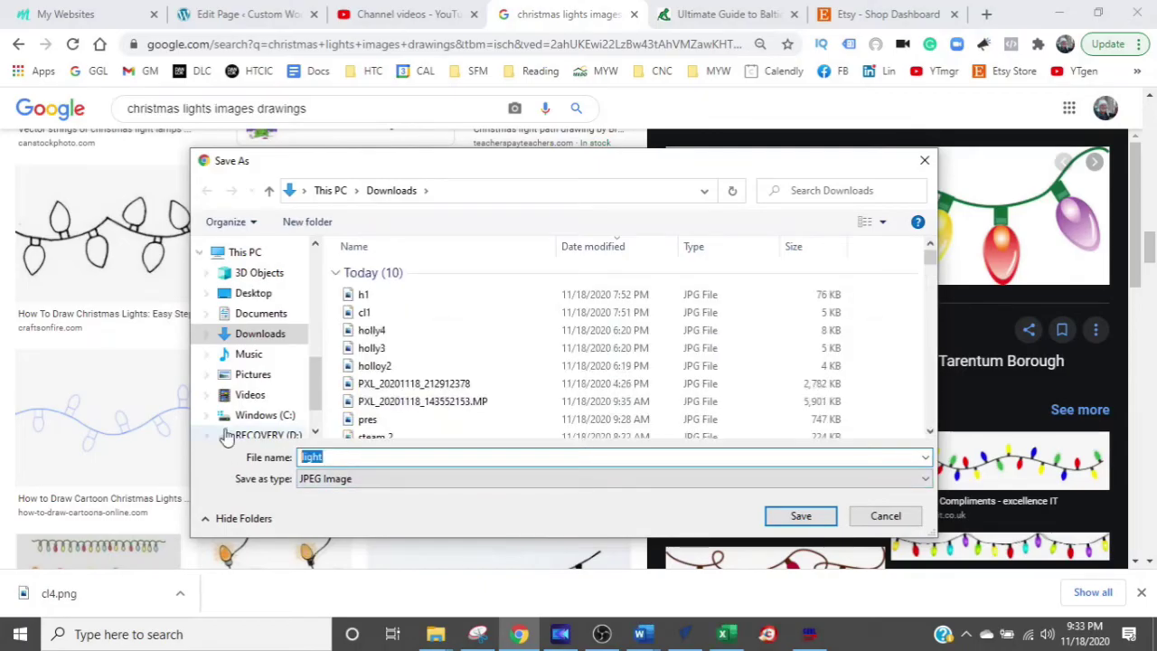
{"action": "type", "text": "lt1"}
{"action": "key", "text": "Return"}
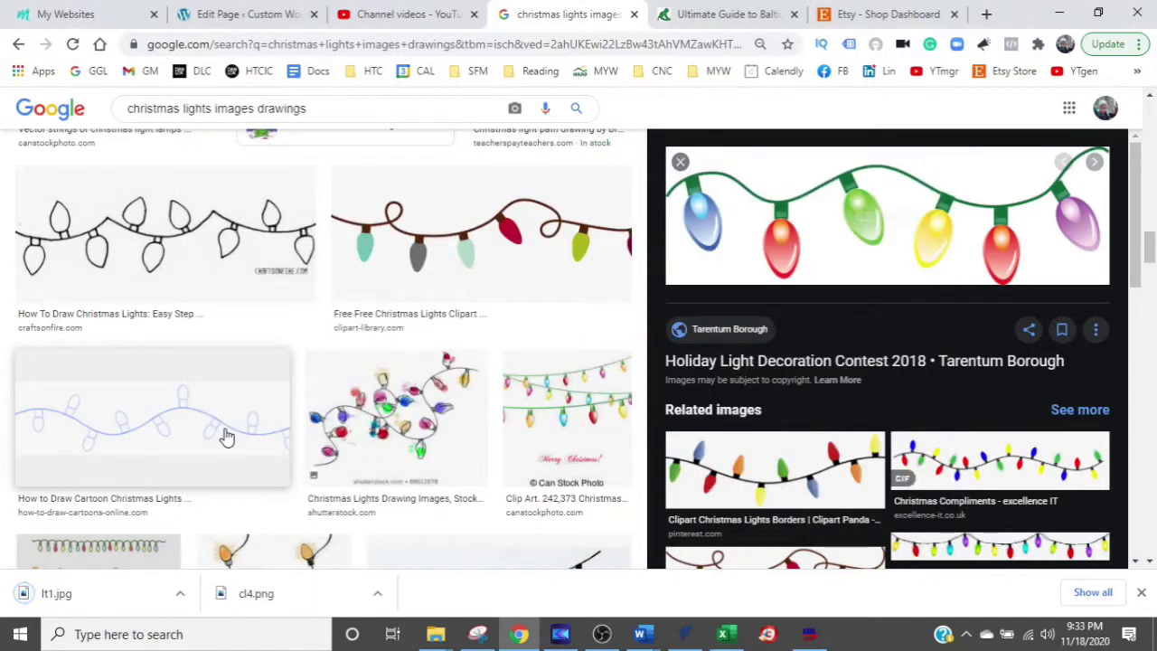
{"action": "left_click", "coordinate": [686, 633]}
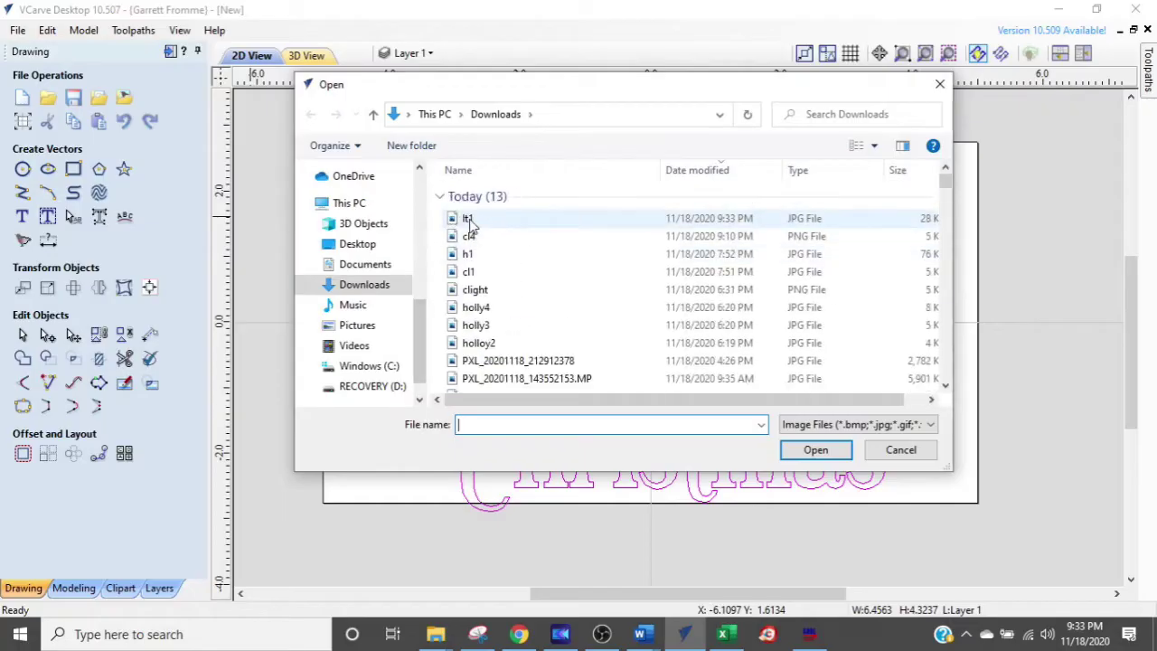
Import the lt1 lights and h1 holly images, shrinking the holly into the top-left corner
{"action": "double_click", "coordinate": [469, 220]}
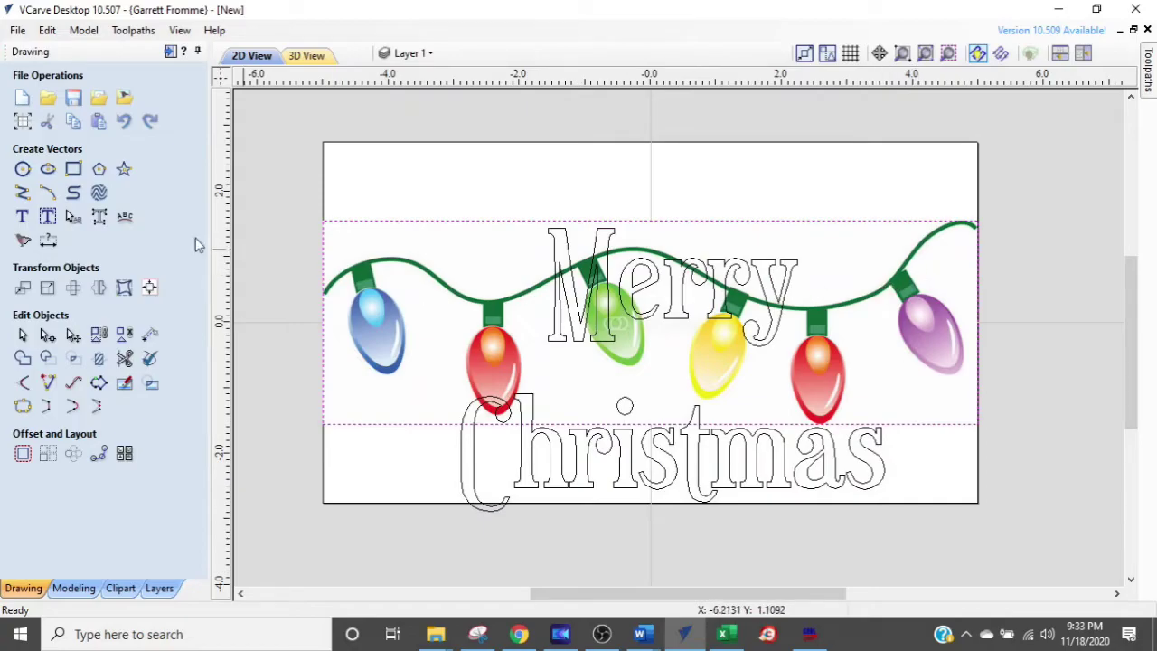
{"action": "left_click", "coordinate": [124, 96]}
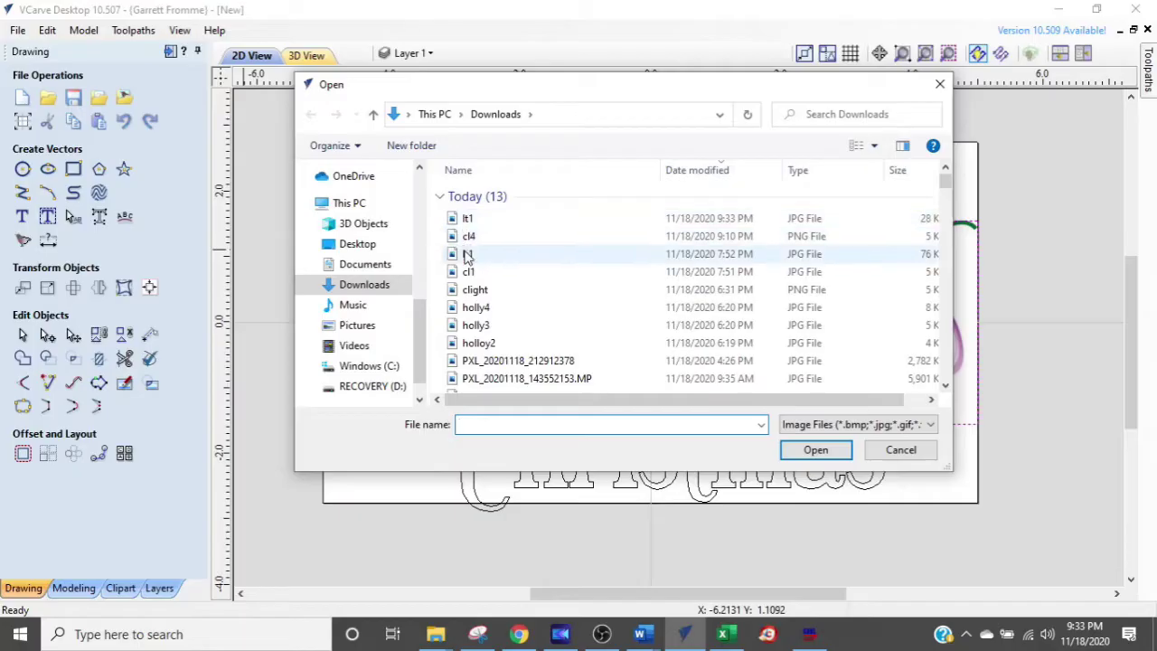
{"action": "double_click", "coordinate": [468, 273]}
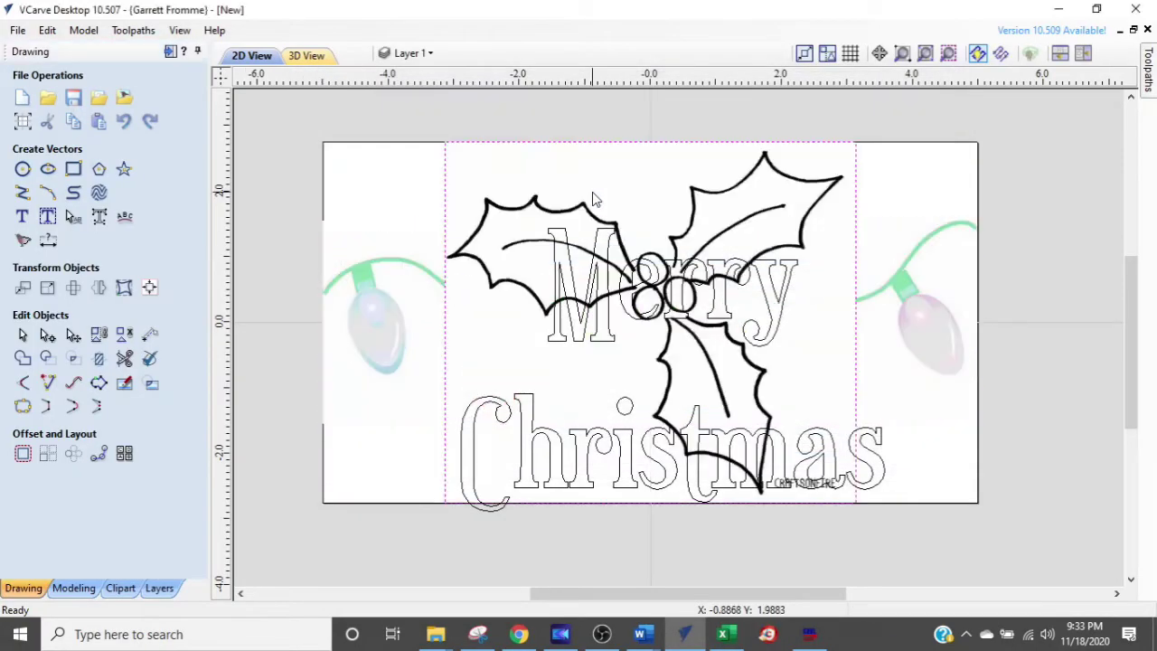
{"action": "left_click_drag", "start_coordinate": [857, 142], "coordinate": [669, 299]}
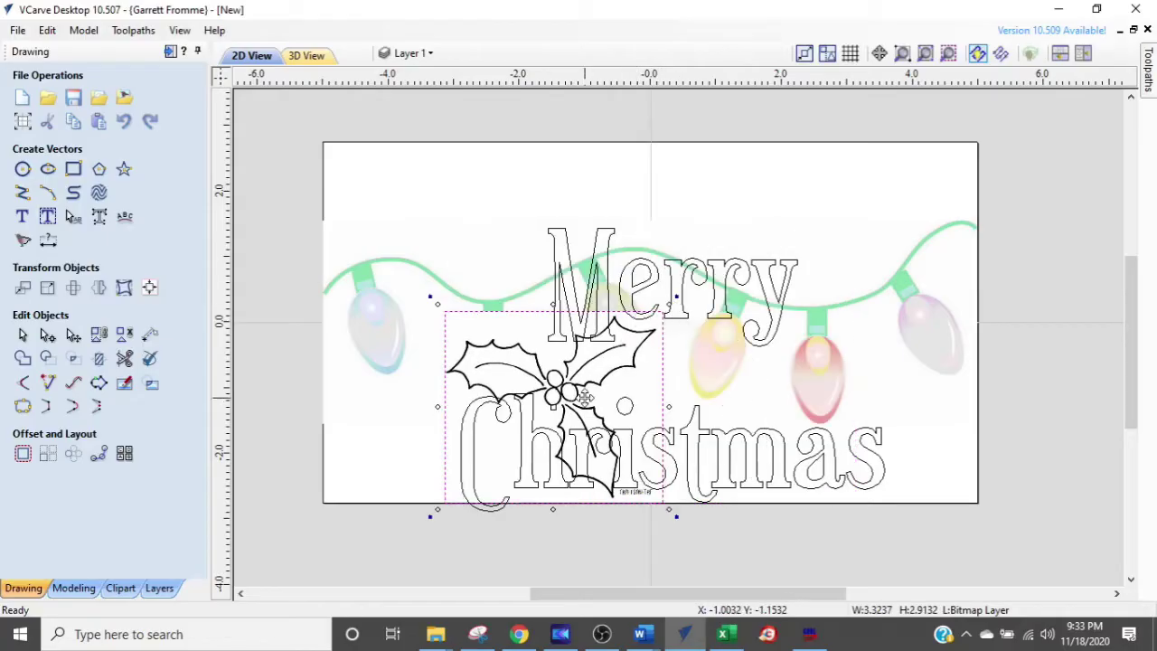
{"action": "left_click_drag", "start_coordinate": [574, 400], "coordinate": [423, 185]}
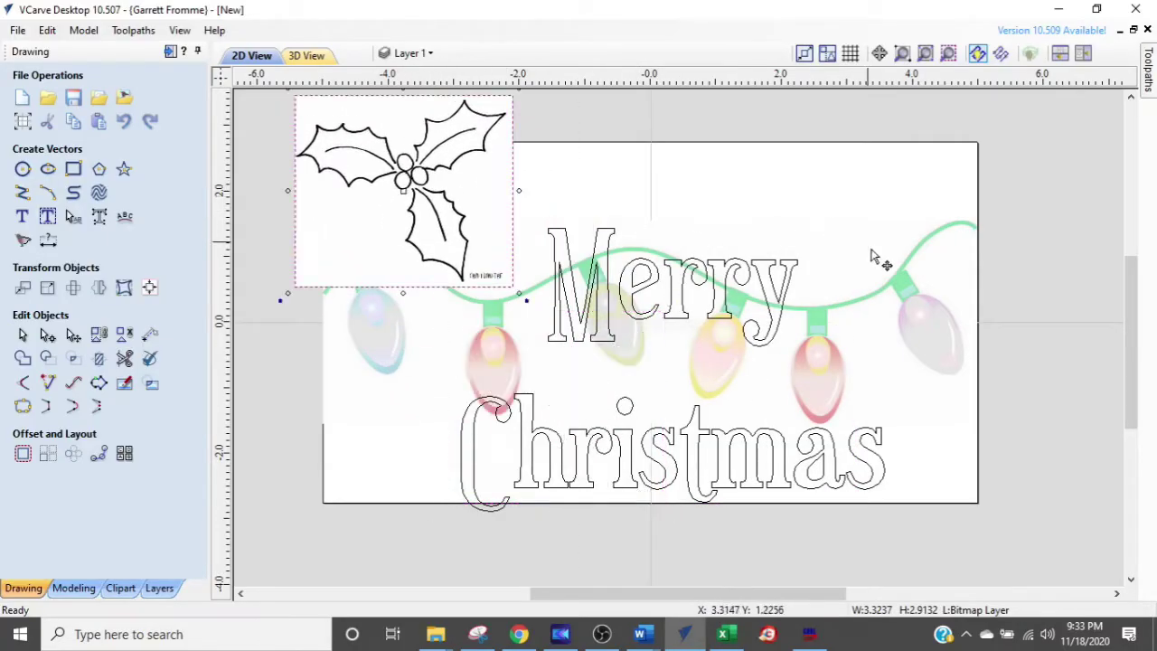
Shrink the lights image, tilt it and place it across the top-right corner
{"action": "left_click", "coordinate": [891, 307]}
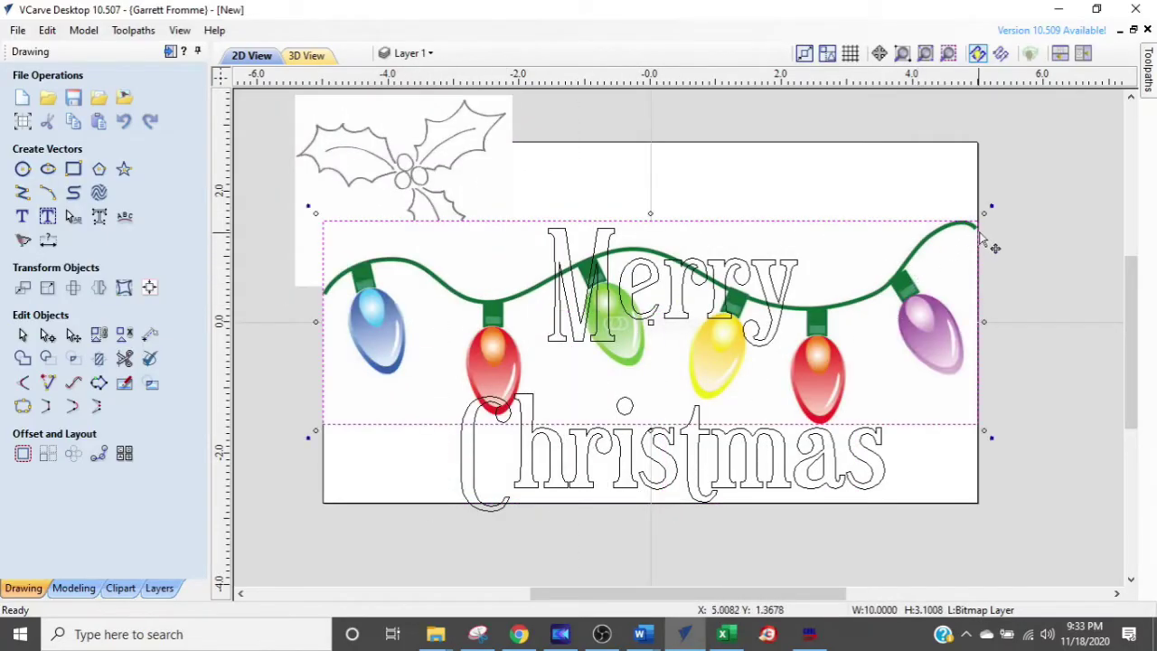
{"action": "left_click_drag", "start_coordinate": [982, 215], "coordinate": [728, 384]}
{"action": "left_click", "coordinate": [525, 362]}
{"action": "left_click_drag", "start_coordinate": [470, 404], "coordinate": [845, 269]}
{"action": "left_click", "coordinate": [841, 360]}
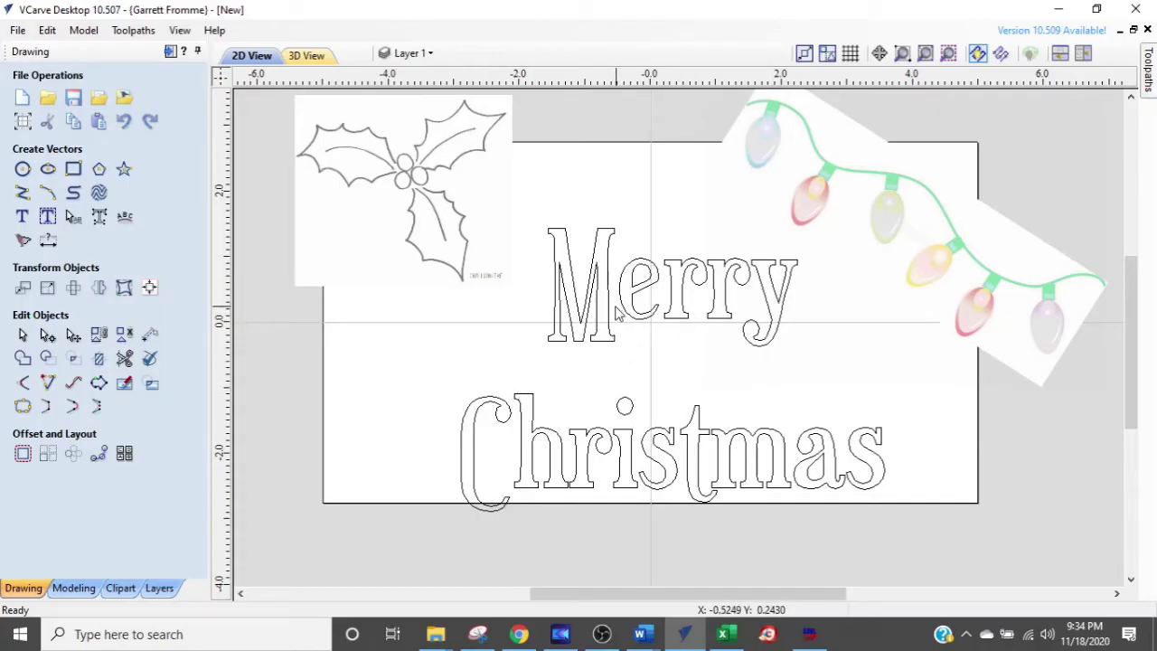
Tighten the gap between Merry and Christmas and fine-tune Merry's letter spacing
{"action": "left_click", "coordinate": [673, 308]}
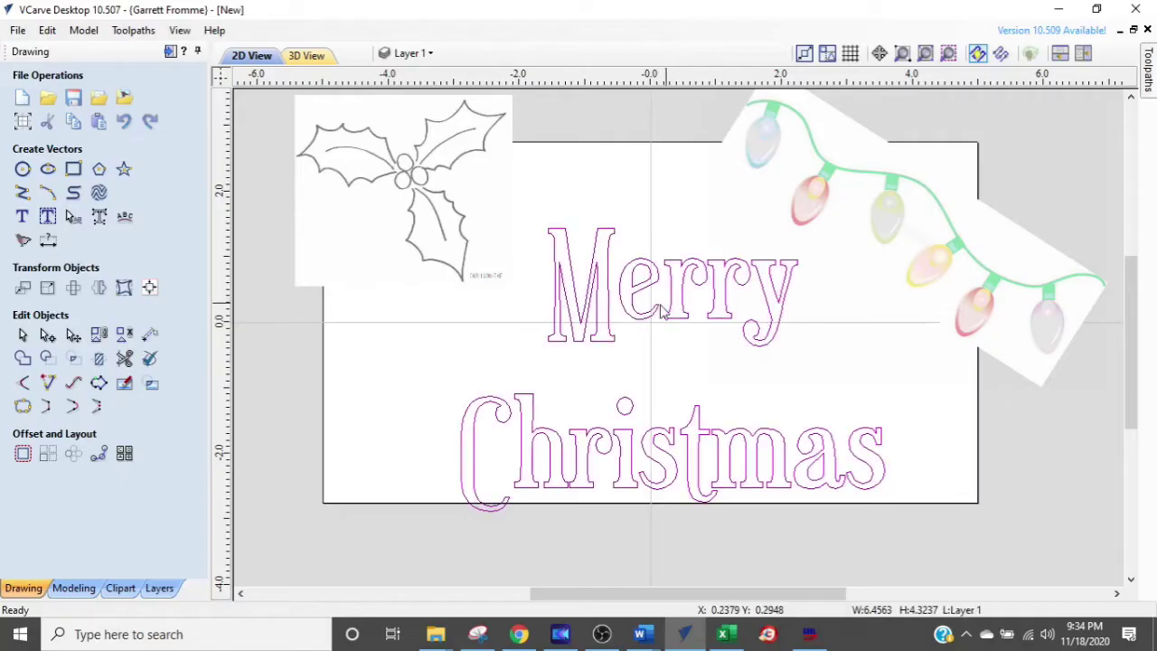
{"action": "scroll", "coordinate": [589, 305], "scroll_direction": "up", "scroll_amount": 3}
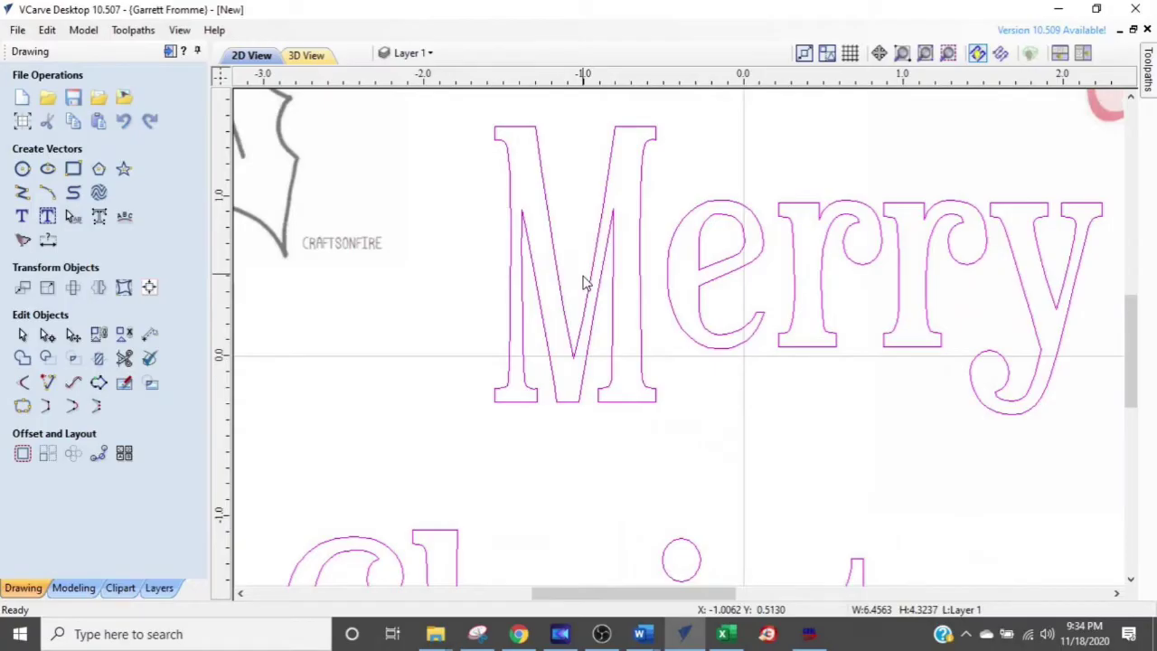
{"action": "scroll", "coordinate": [604, 276], "scroll_direction": "down", "scroll_amount": 1}
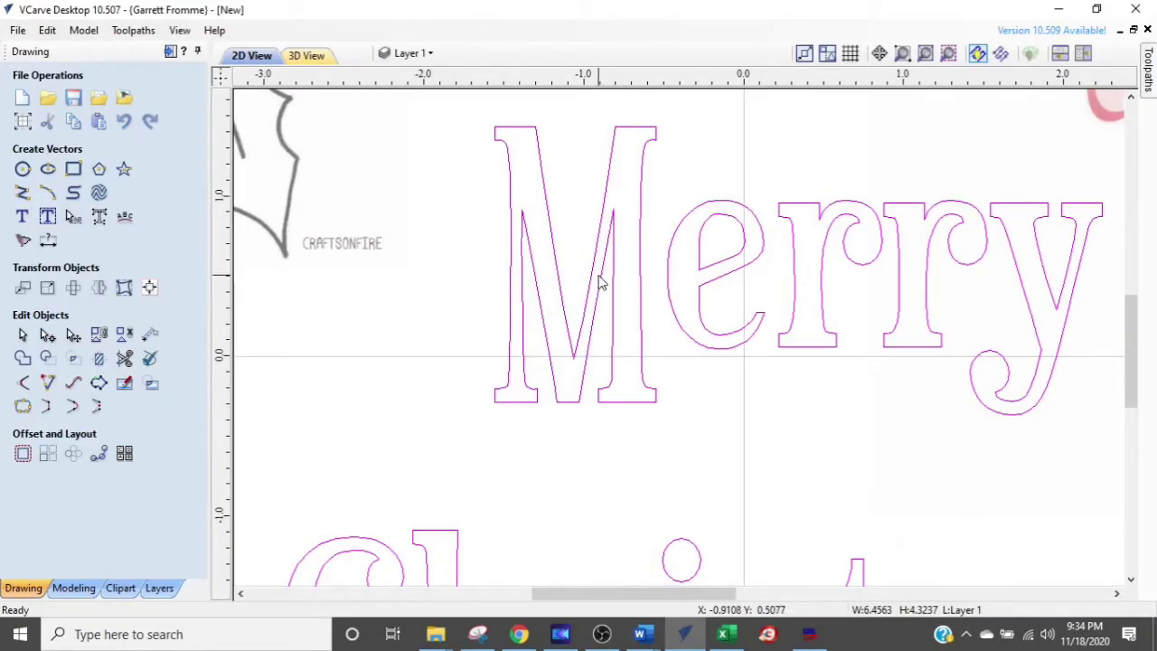
{"action": "scroll", "coordinate": [602, 288], "scroll_direction": "down", "scroll_amount": 2}
{"action": "left_click", "coordinate": [605, 288]}
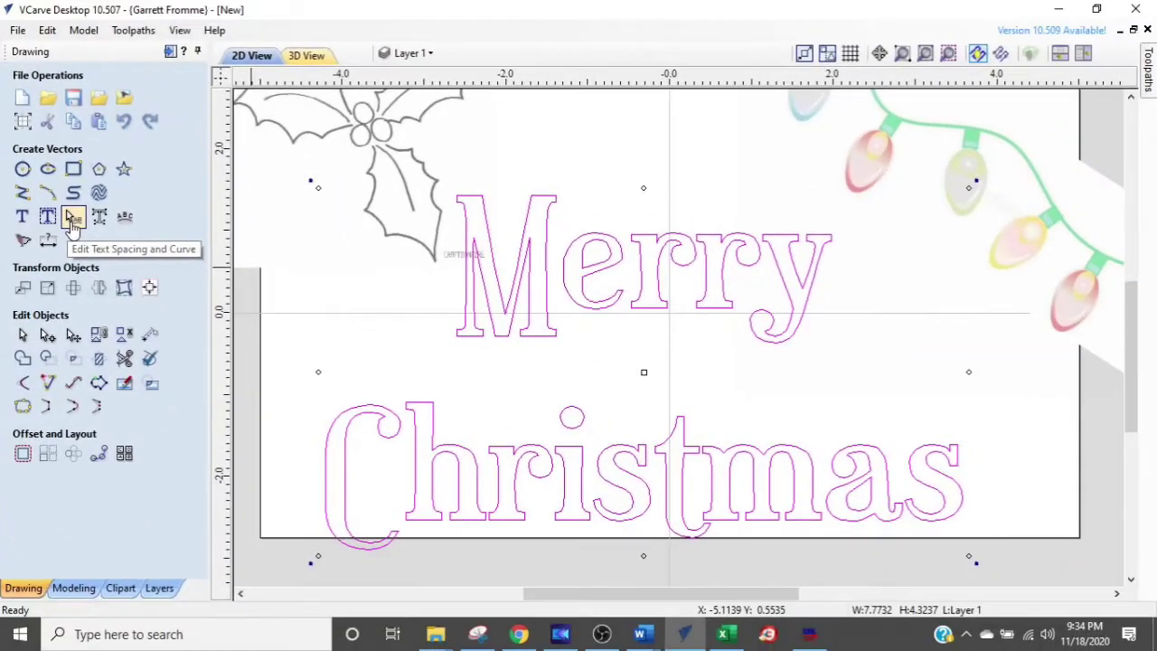
{"action": "left_click", "coordinate": [73, 223]}
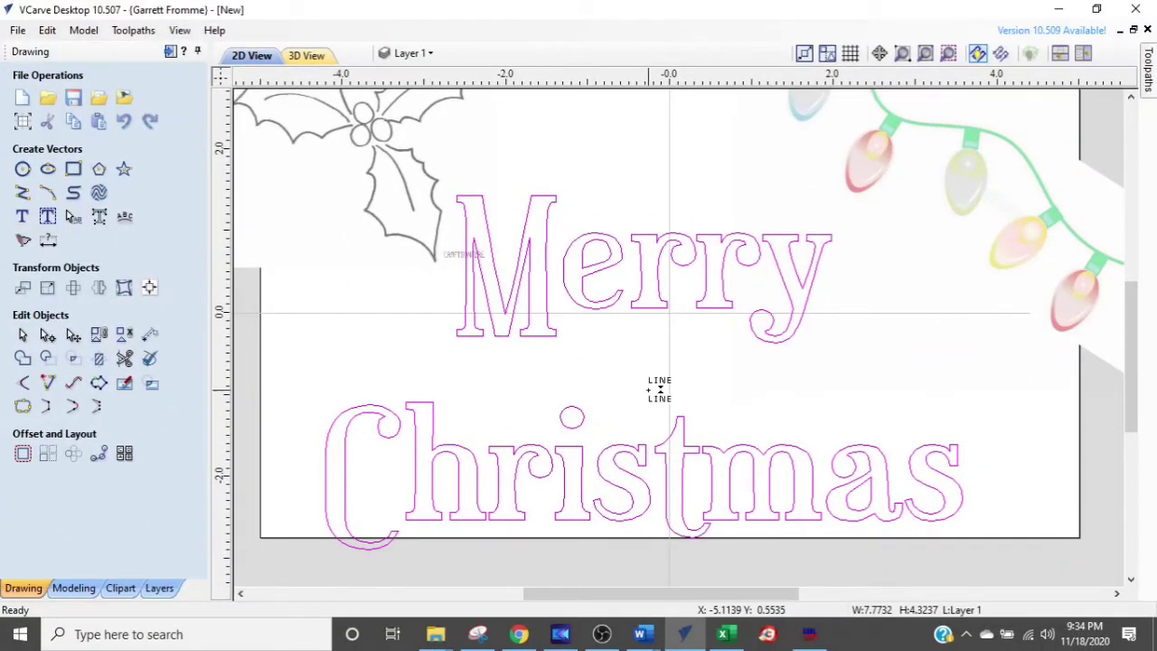
{"action": "left_click_drag", "start_coordinate": [672, 370], "coordinate": [666, 364]}
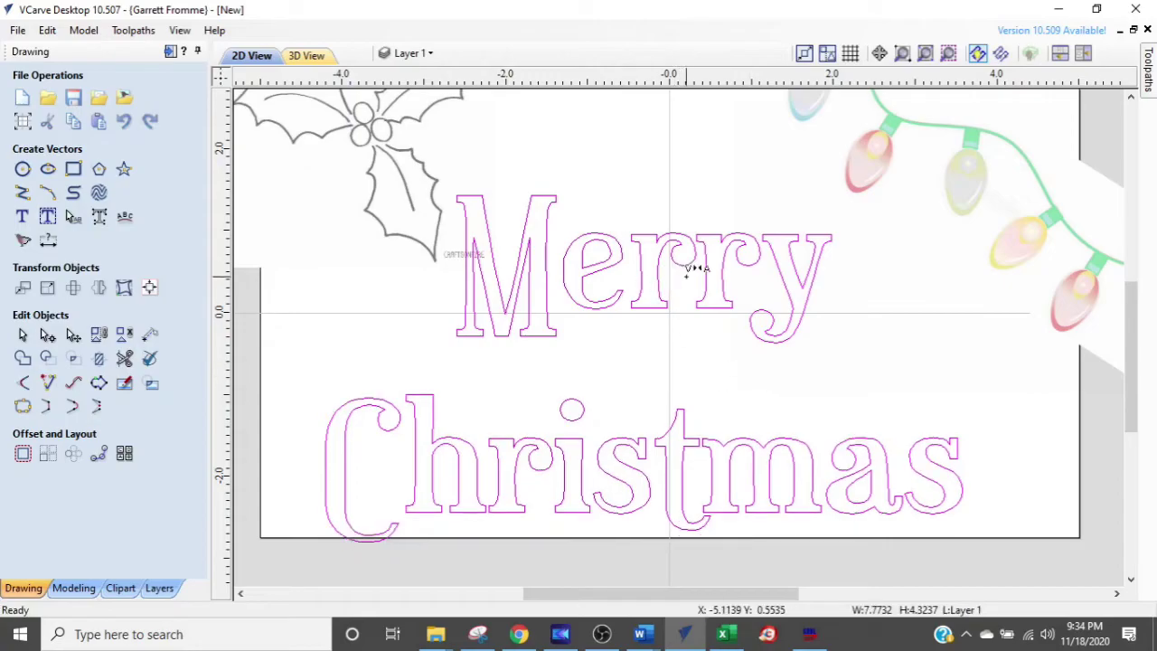
{"action": "left_click_drag", "start_coordinate": [688, 268], "coordinate": [687, 269]}
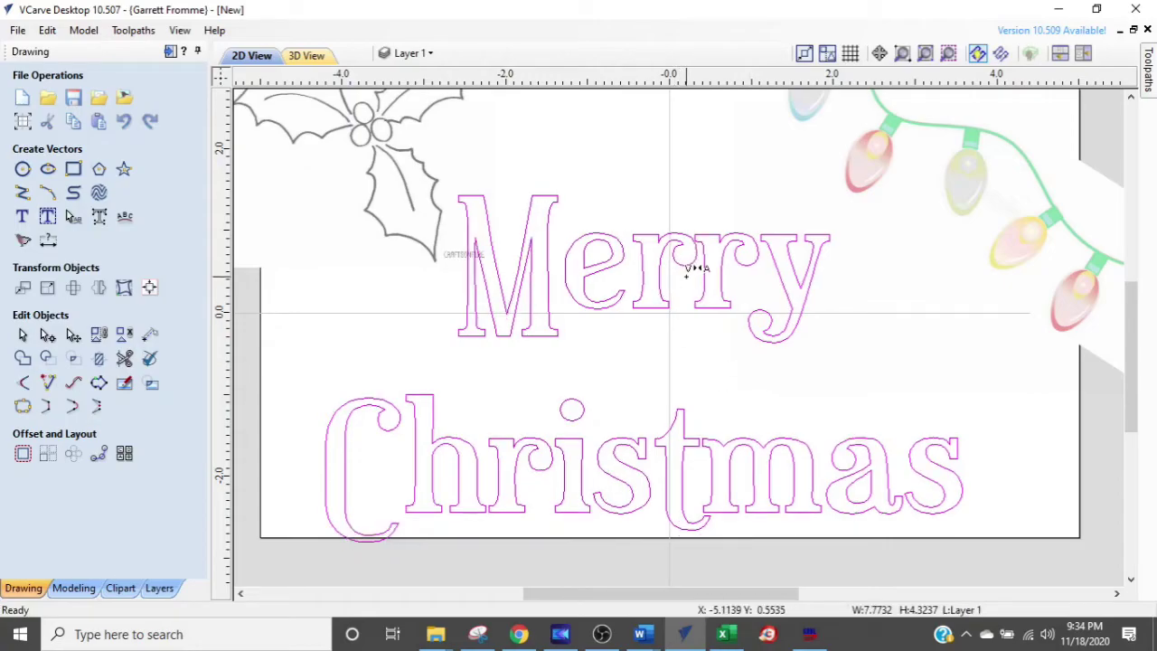
{"action": "left_click_drag", "start_coordinate": [687, 269], "coordinate": [689, 269]}
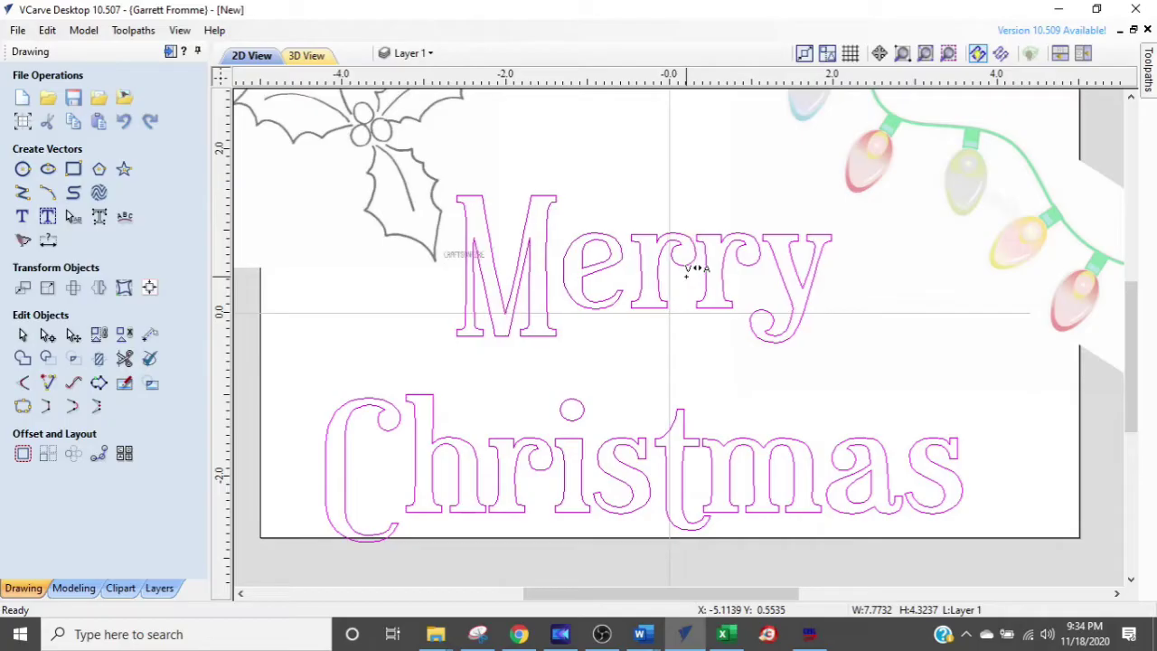
{"action": "left_click_drag", "start_coordinate": [666, 369], "coordinate": [662, 364]}
Deselect the lettering and select the holly picture, ready to resize it
{"action": "scroll", "coordinate": [755, 474], "scroll_direction": "up", "scroll_amount": 2}
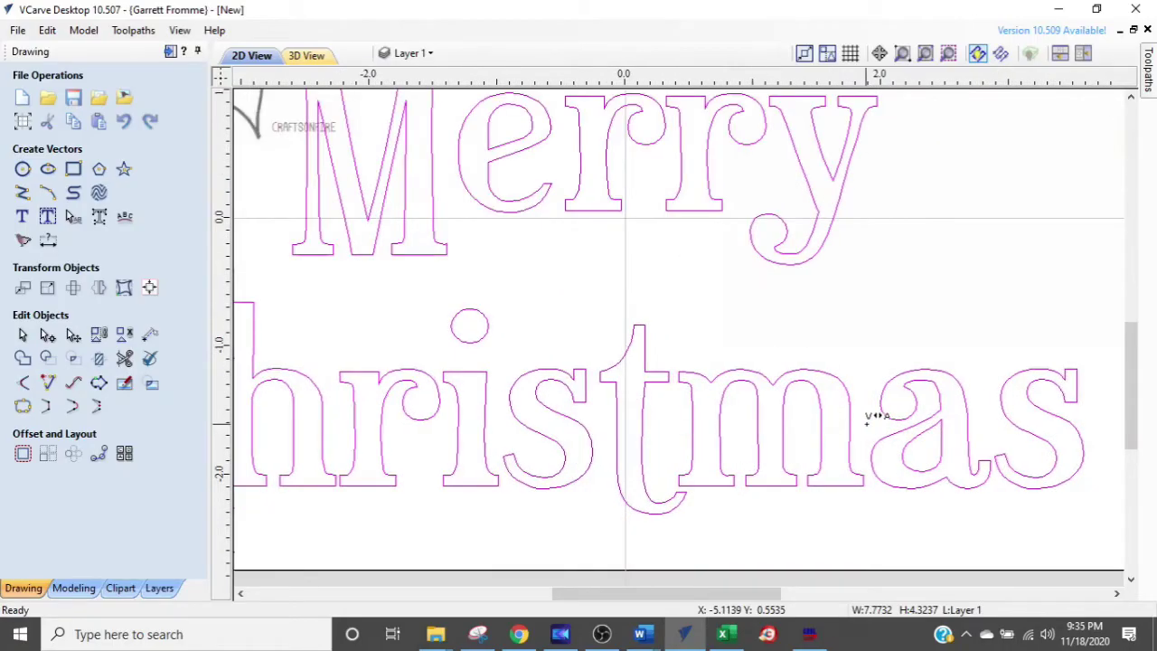
{"action": "scroll", "coordinate": [609, 416], "scroll_direction": "left", "scroll_amount": 3}
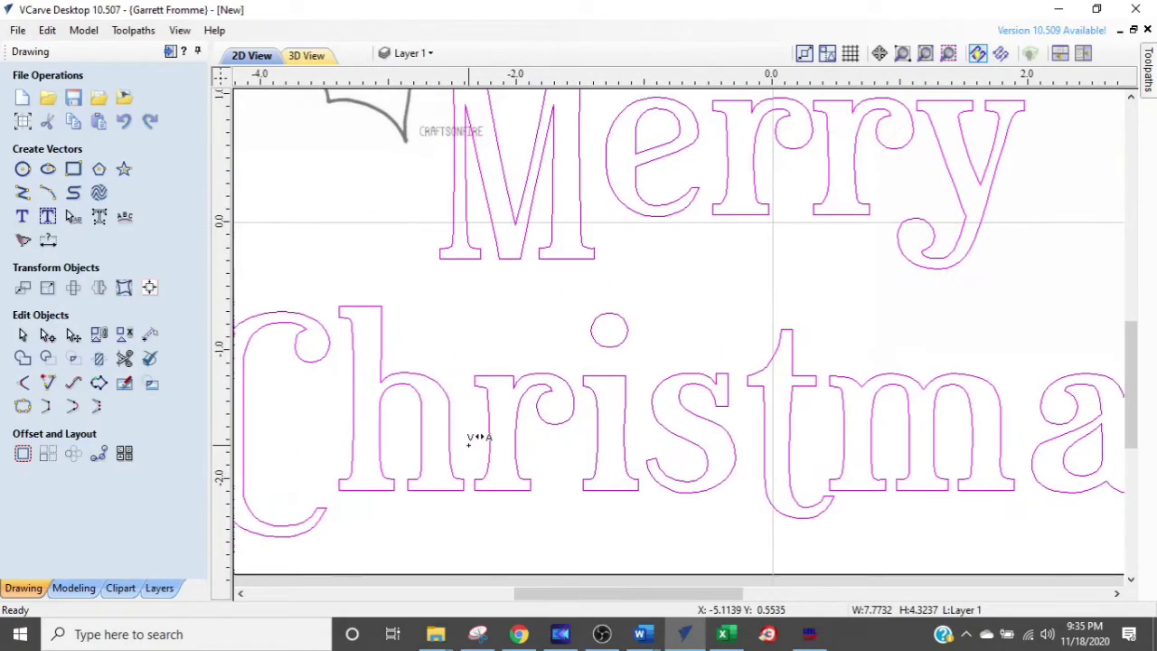
{"action": "scroll", "coordinate": [769, 291], "scroll_direction": "up", "scroll_amount": 3}
{"action": "scroll", "coordinate": [820, 265], "scroll_direction": "down", "scroll_amount": 2}
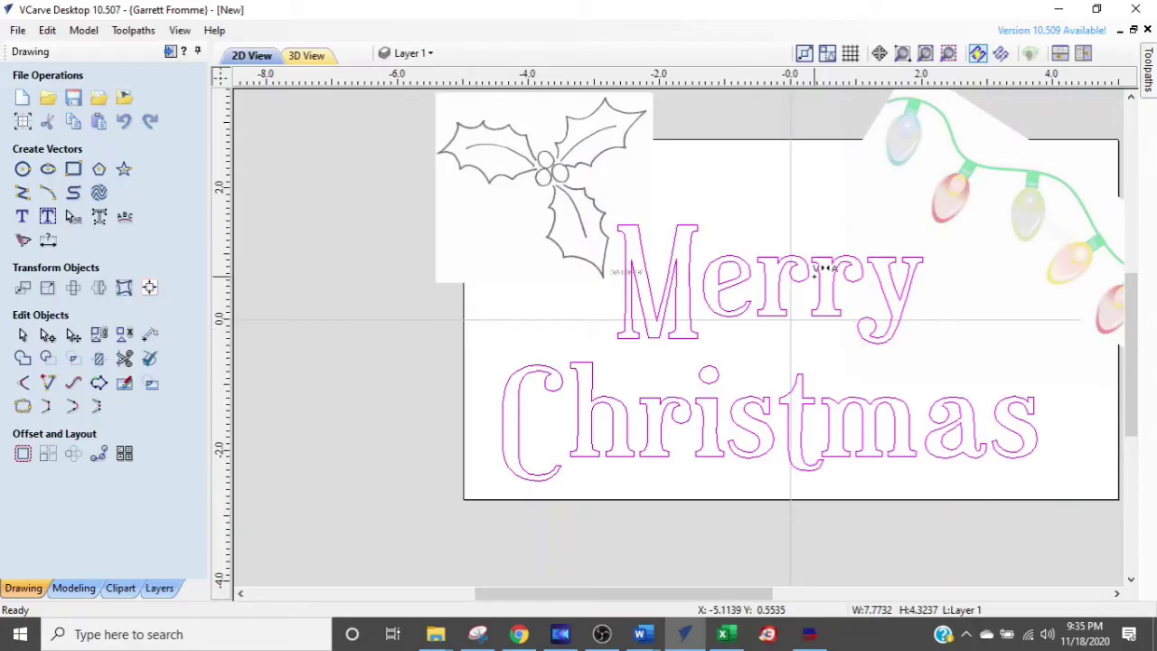
{"action": "left_click", "coordinate": [428, 219]}
{"action": "scroll", "coordinate": [449, 375], "scroll_direction": "up", "scroll_amount": 1}
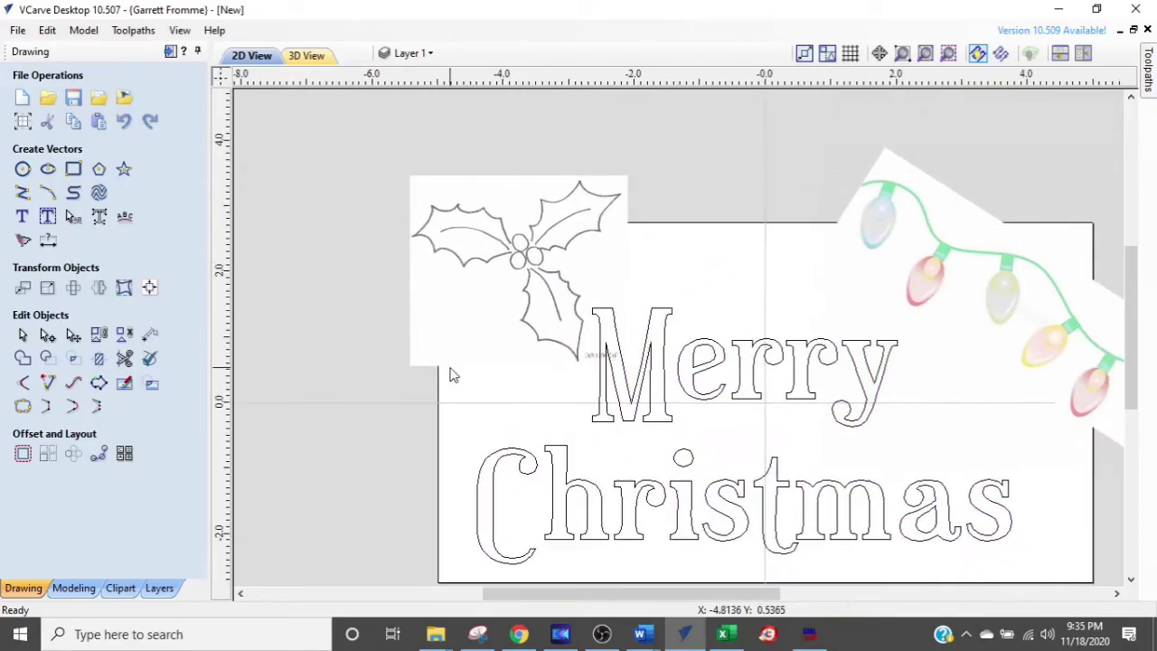
{"action": "left_click", "coordinate": [562, 276]}
{"action": "left_click", "coordinate": [592, 246]}
Shrink the holly picture to a smaller box
{"action": "left_click_drag", "start_coordinate": [638, 174], "coordinate": [615, 271]}
{"action": "scroll", "coordinate": [604, 309], "scroll_direction": "up", "scroll_amount": 2}
{"action": "scroll", "coordinate": [734, 268], "scroll_direction": "down", "scroll_amount": 3}
Rotate the string of lights to a steeper angle and nudge it onto the card's top-right corner
{"action": "left_click", "coordinate": [824, 312]}
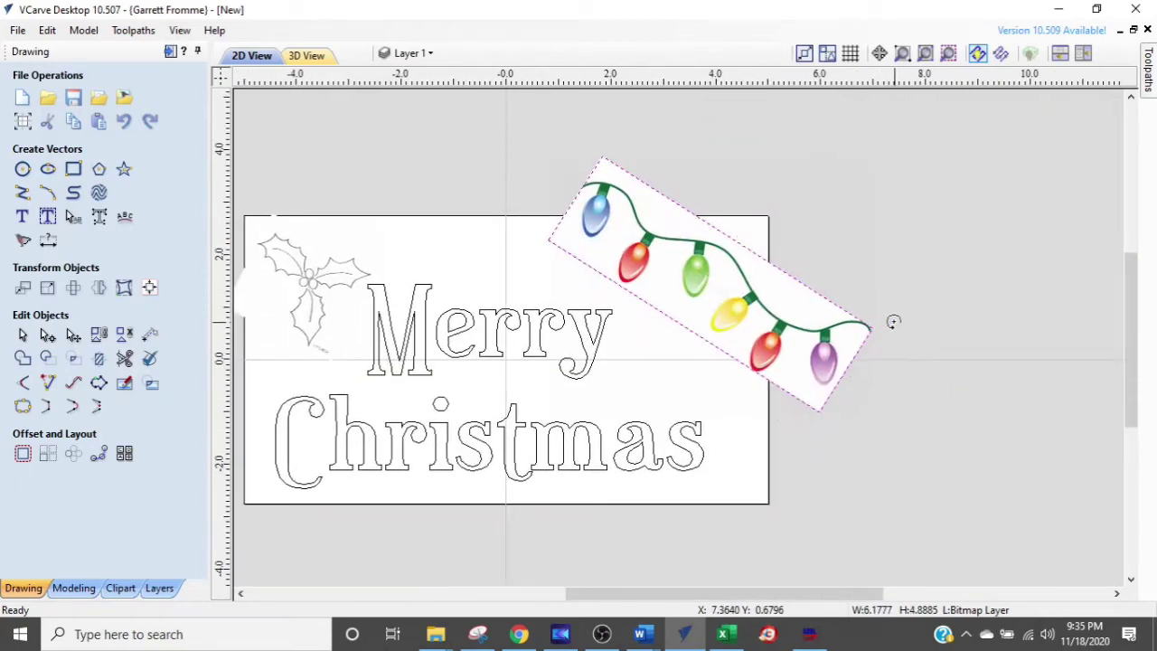
{"action": "left_click_drag", "start_coordinate": [891, 320], "coordinate": [732, 342]}
{"action": "scroll", "coordinate": [795, 354], "scroll_direction": "up", "scroll_amount": 2}
{"action": "scroll", "coordinate": [808, 527], "scroll_direction": "down", "scroll_amount": 2}
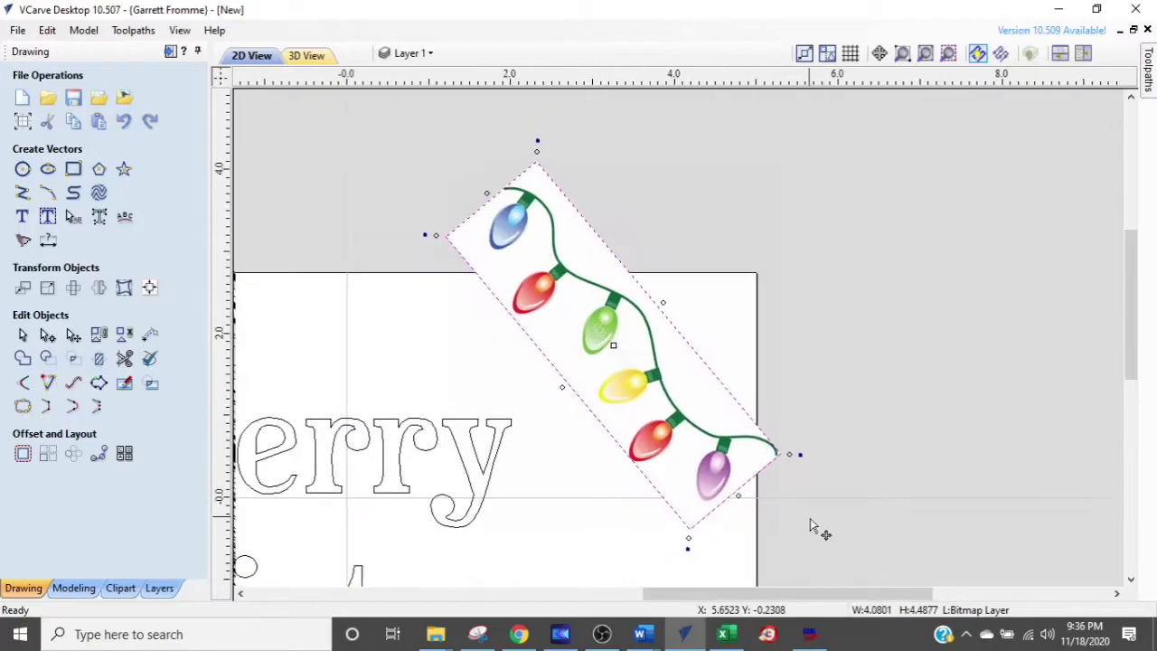
{"action": "left_click_drag", "start_coordinate": [705, 425], "coordinate": [687, 391]}
{"action": "scroll", "coordinate": [640, 352], "scroll_direction": "down", "scroll_amount": 2}
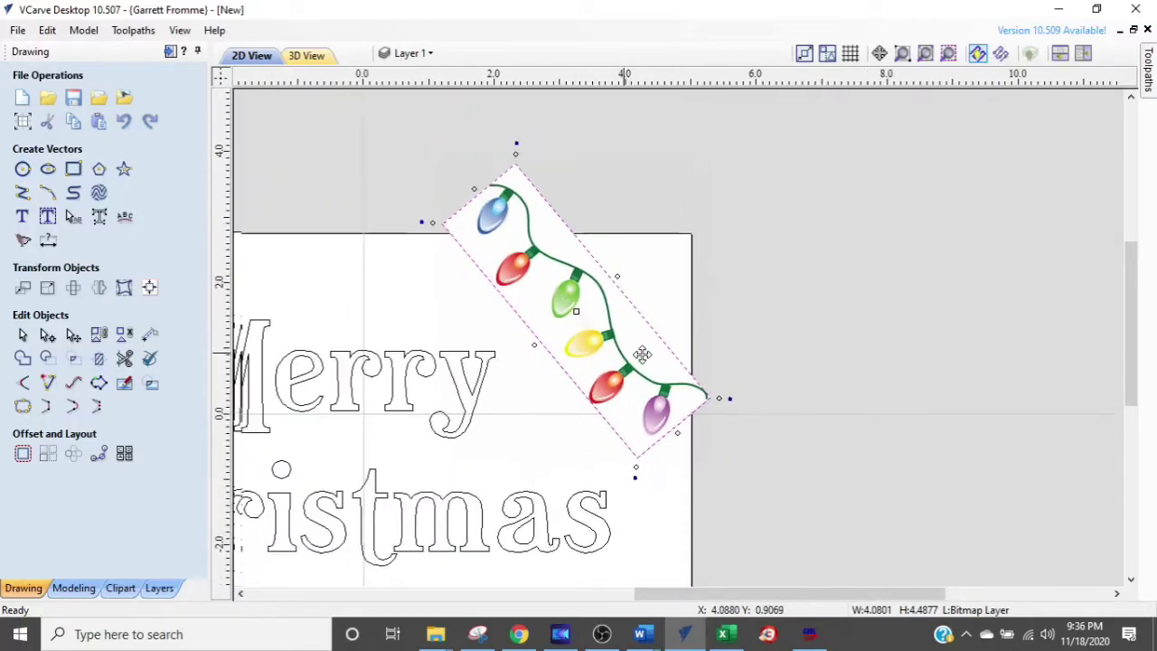
{"action": "scroll", "coordinate": [530, 280], "scroll_direction": "up", "scroll_amount": 1}
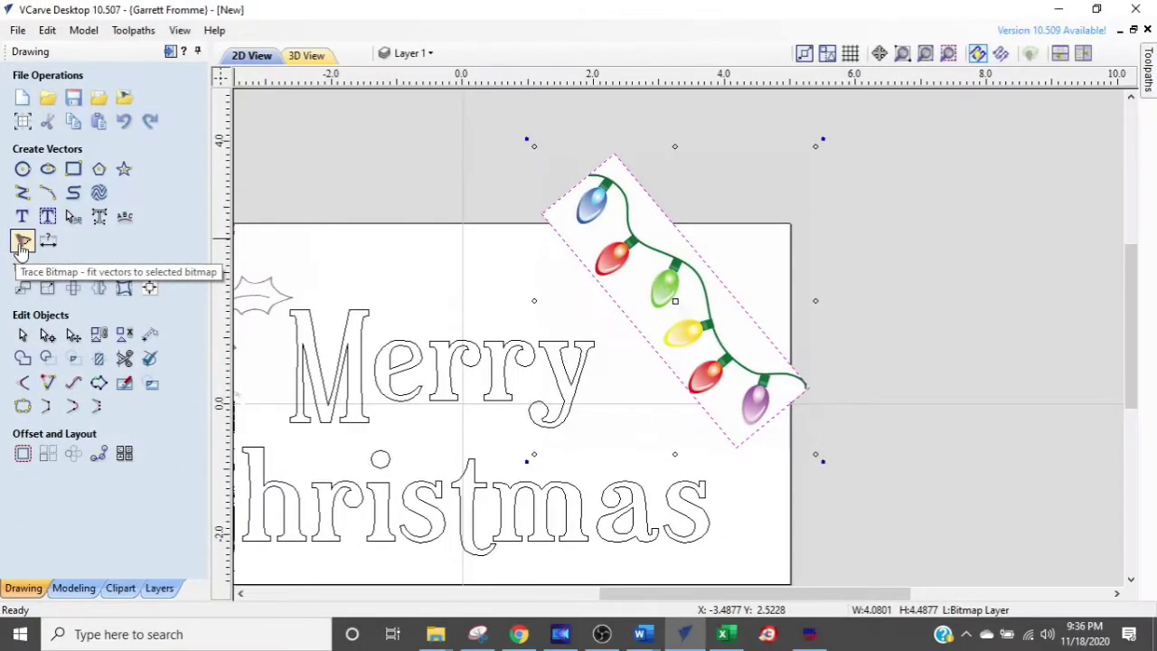
Trace the lights bitmap into bulb and wire vectors at 0.95 threshold with a higher noise filter
{"action": "left_click", "coordinate": [23, 243]}
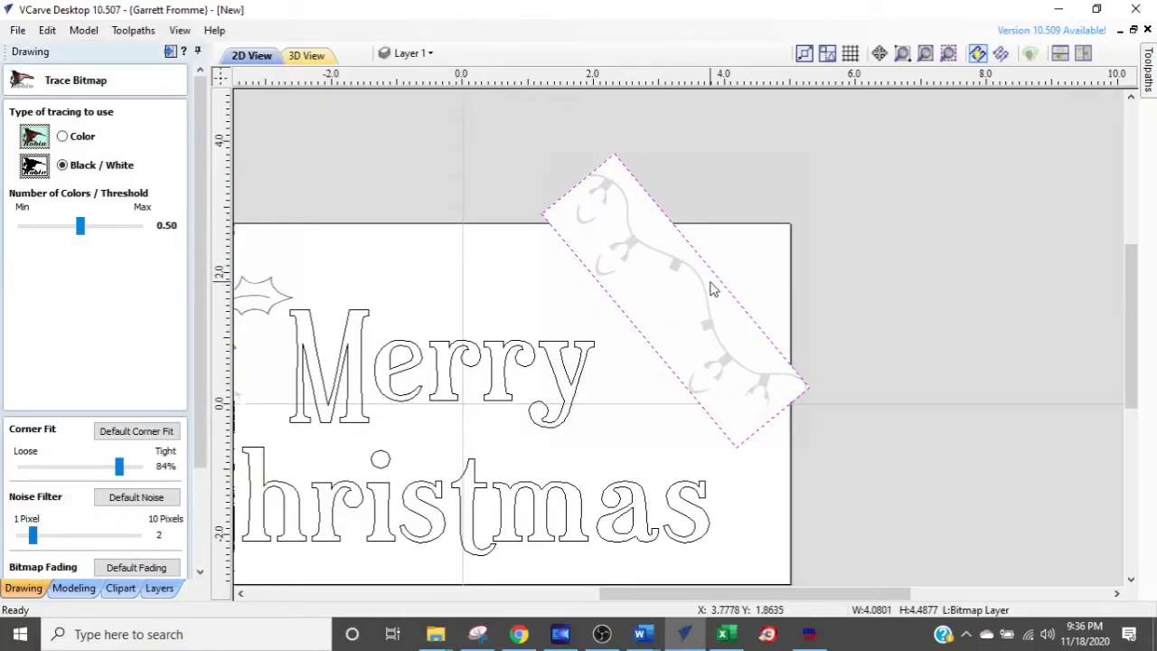
{"action": "scroll", "coordinate": [713, 287], "scroll_direction": "up", "scroll_amount": 2}
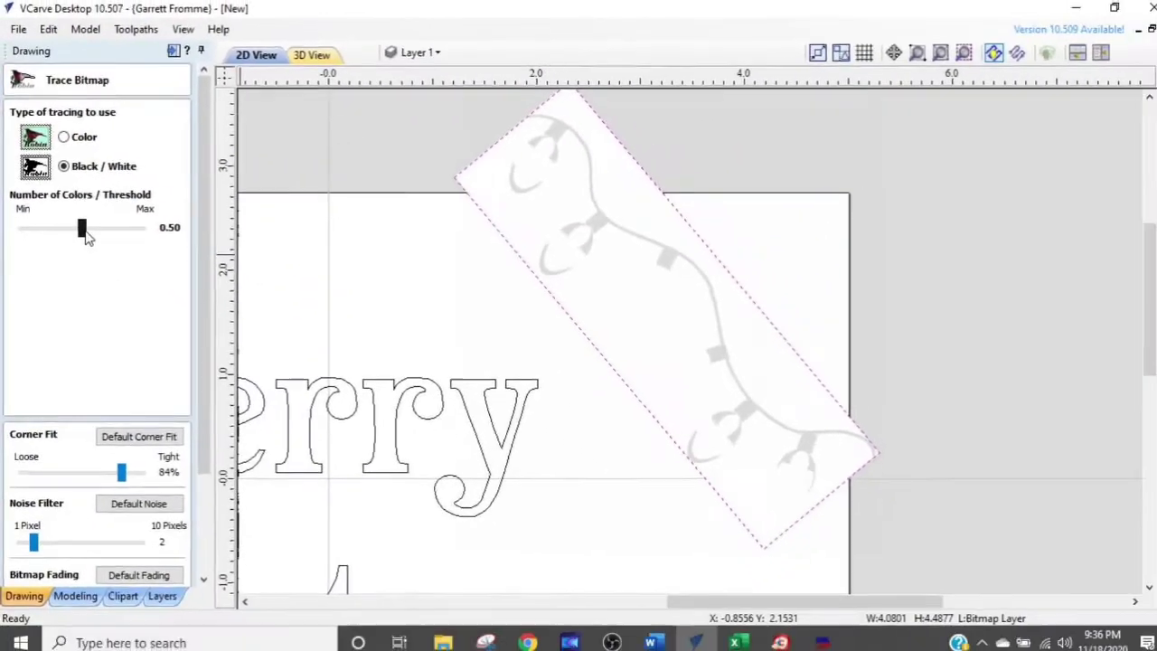
{"action": "left_click_drag", "start_coordinate": [256, 469], "coordinate": [279, 476]}
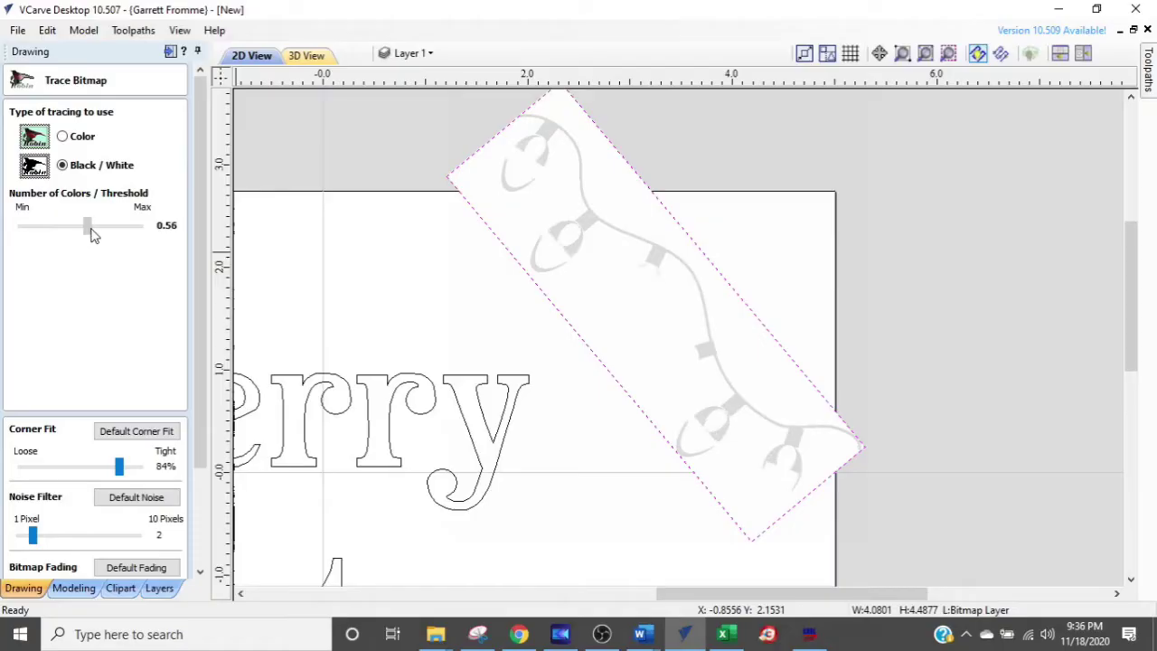
{"action": "mouse_move", "coordinate": [91, 234]}
{"action": "left_mouse_down"}
{"action": "mouse_move", "coordinate": [108, 238]}
{"action": "mouse_move", "coordinate": [83, 237]}
{"action": "mouse_move", "coordinate": [138, 253]}
{"action": "left_mouse_up"}
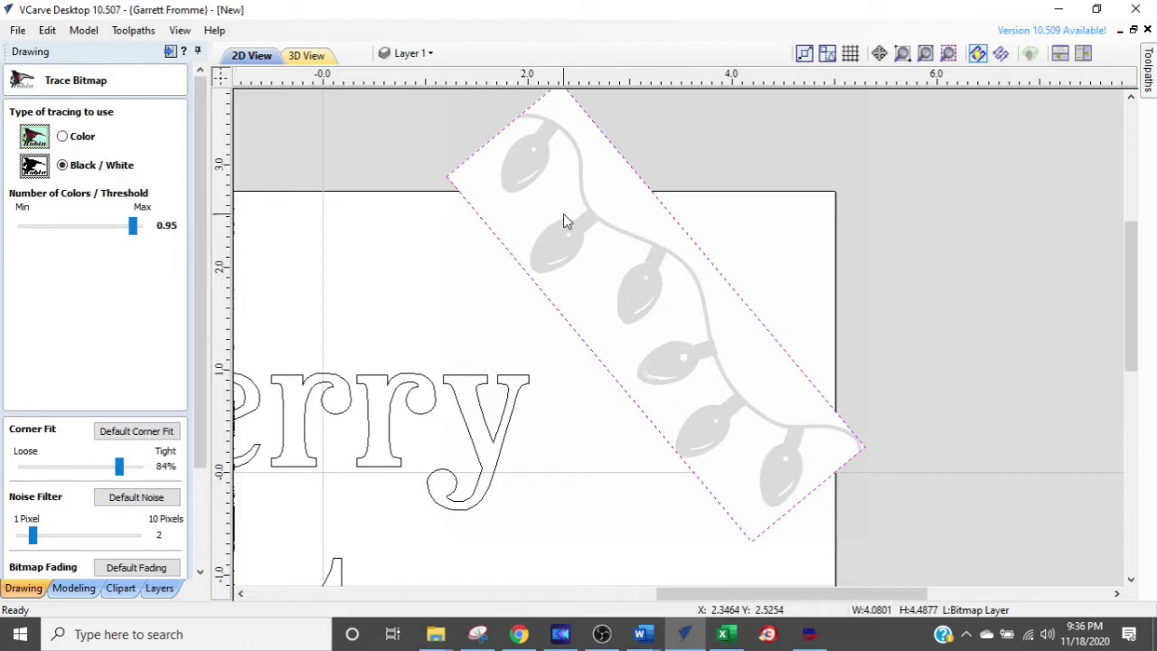
{"action": "scroll", "coordinate": [563, 223], "scroll_direction": "up", "scroll_amount": 3}
{"action": "scroll", "coordinate": [560, 225], "scroll_direction": "down", "scroll_amount": 3}
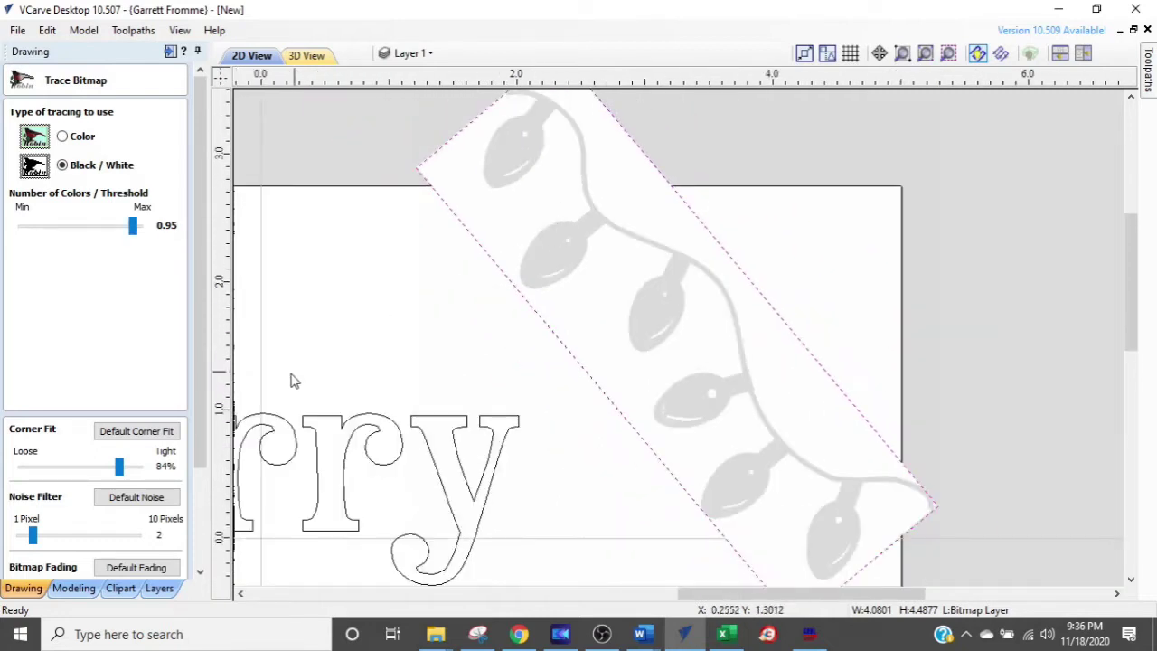
{"action": "scroll", "coordinate": [126, 534], "scroll_direction": "down", "scroll_amount": 3}
{"action": "left_click", "coordinate": [127, 545]}
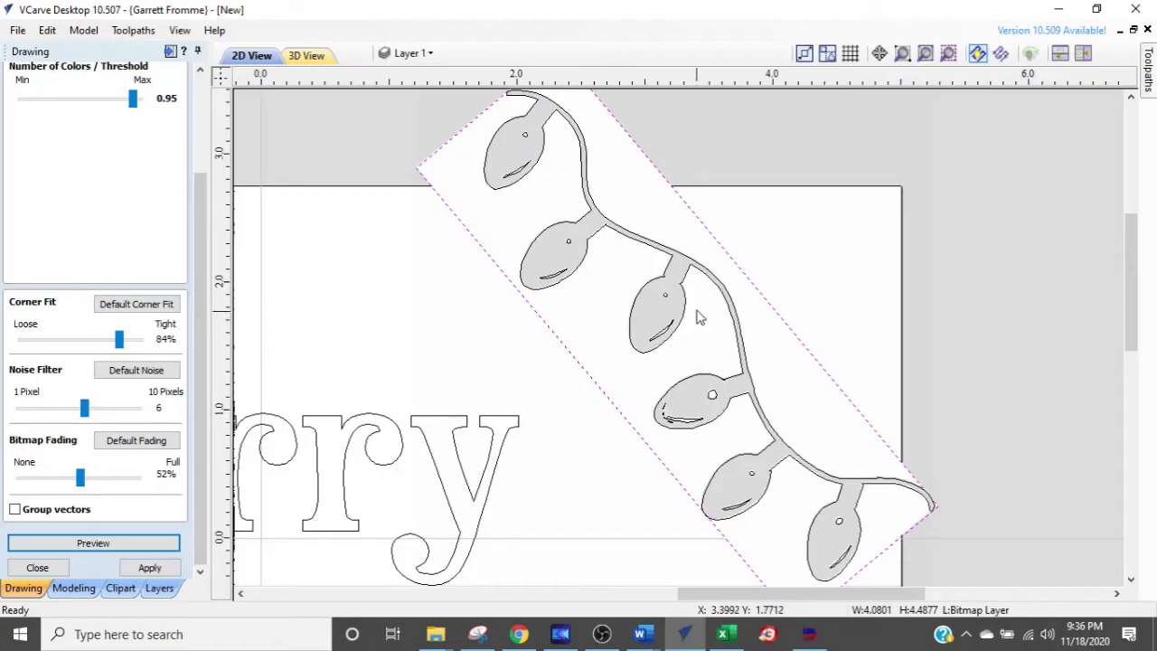
{"action": "scroll", "coordinate": [696, 314], "scroll_direction": "up", "scroll_amount": 2}
{"action": "scroll", "coordinate": [696, 315], "scroll_direction": "down", "scroll_amount": 2}
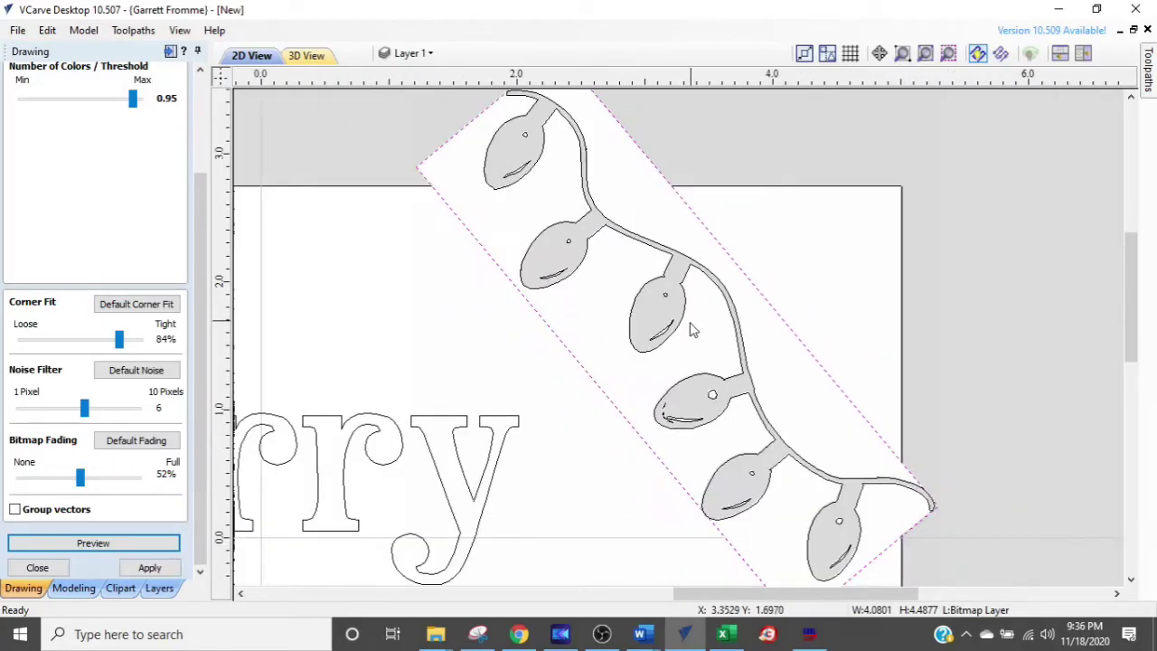
{"action": "left_click", "coordinate": [145, 567]}
{"action": "left_click", "coordinate": [37, 567]}
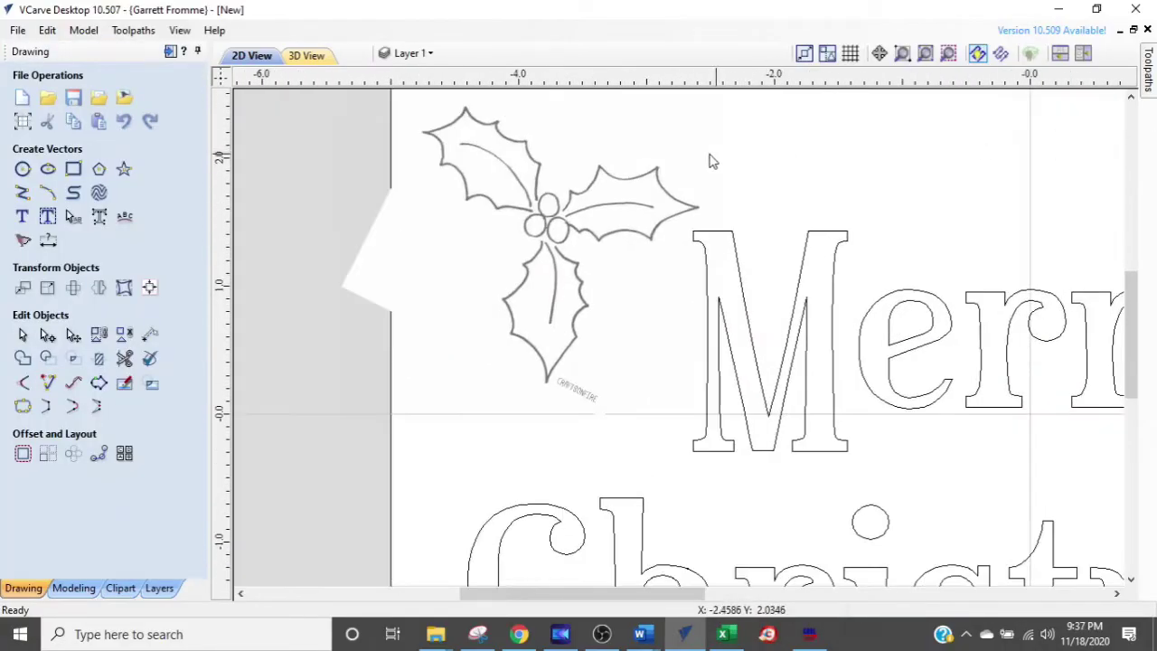
Trace the holly bitmap into vector outlines
{"action": "left_click", "coordinate": [714, 197]}
{"action": "left_click", "coordinate": [23, 287]}
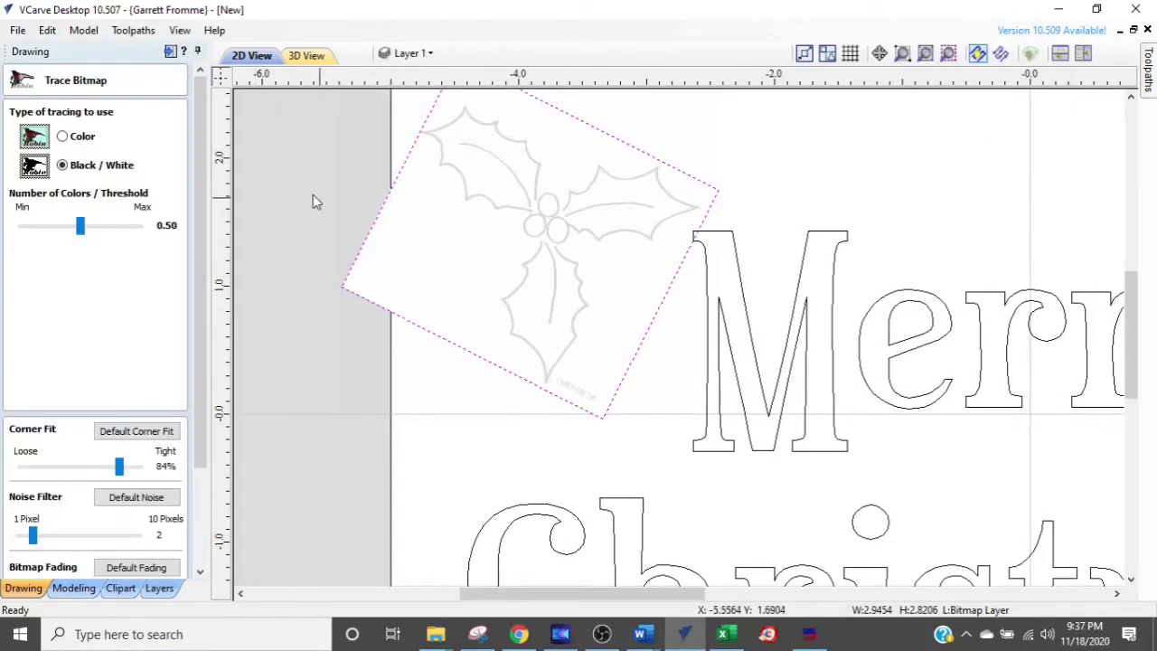
{"action": "scroll", "coordinate": [135, 362], "scroll_direction": "down", "scroll_amount": 3}
{"action": "left_click", "coordinate": [154, 543]}
{"action": "left_click", "coordinate": [150, 567]}
{"action": "left_click", "coordinate": [37, 567]}
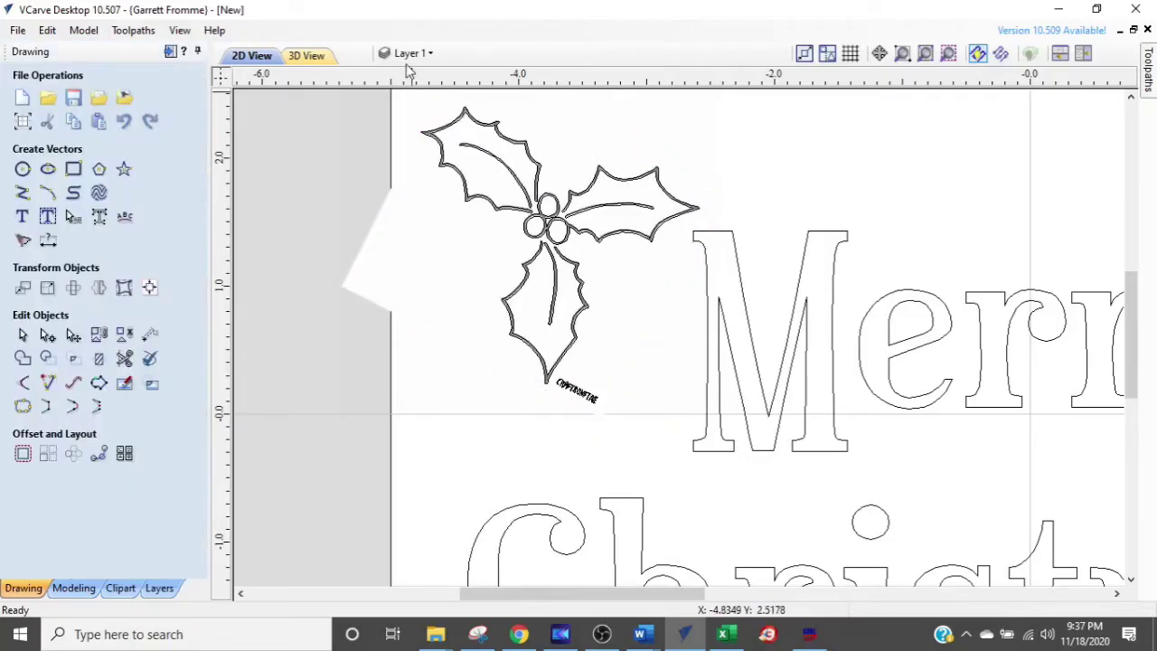
Hide the Bitmap Layer so only the traced vectors remain visible
{"action": "left_click", "coordinate": [411, 54]}
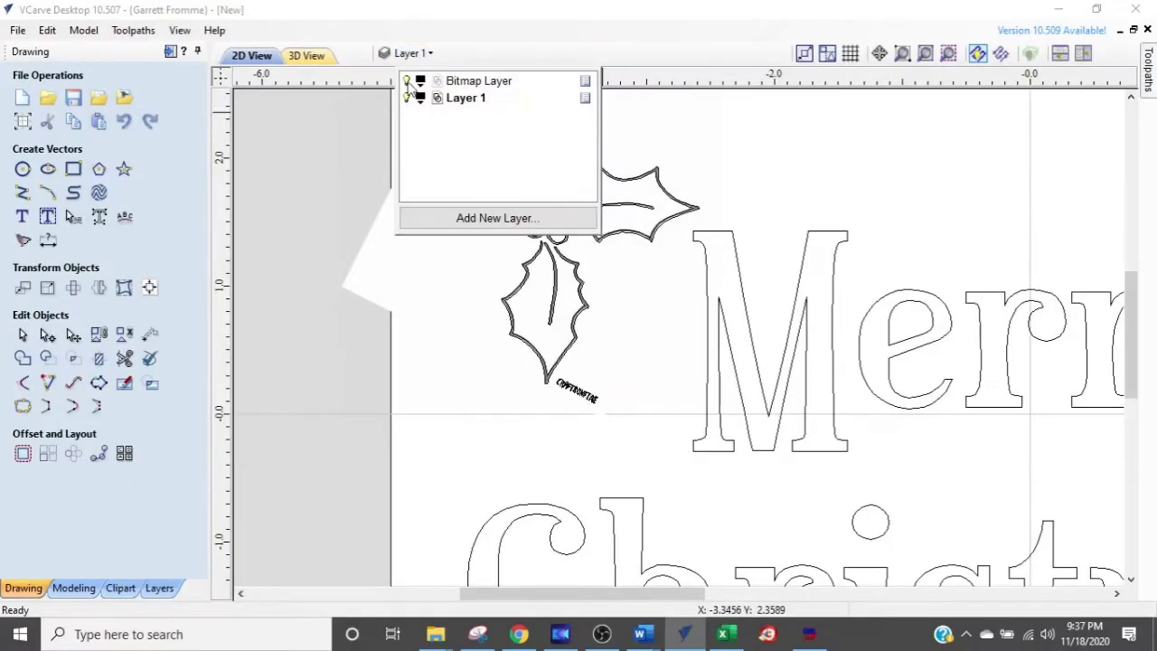
{"action": "left_click", "coordinate": [406, 81]}
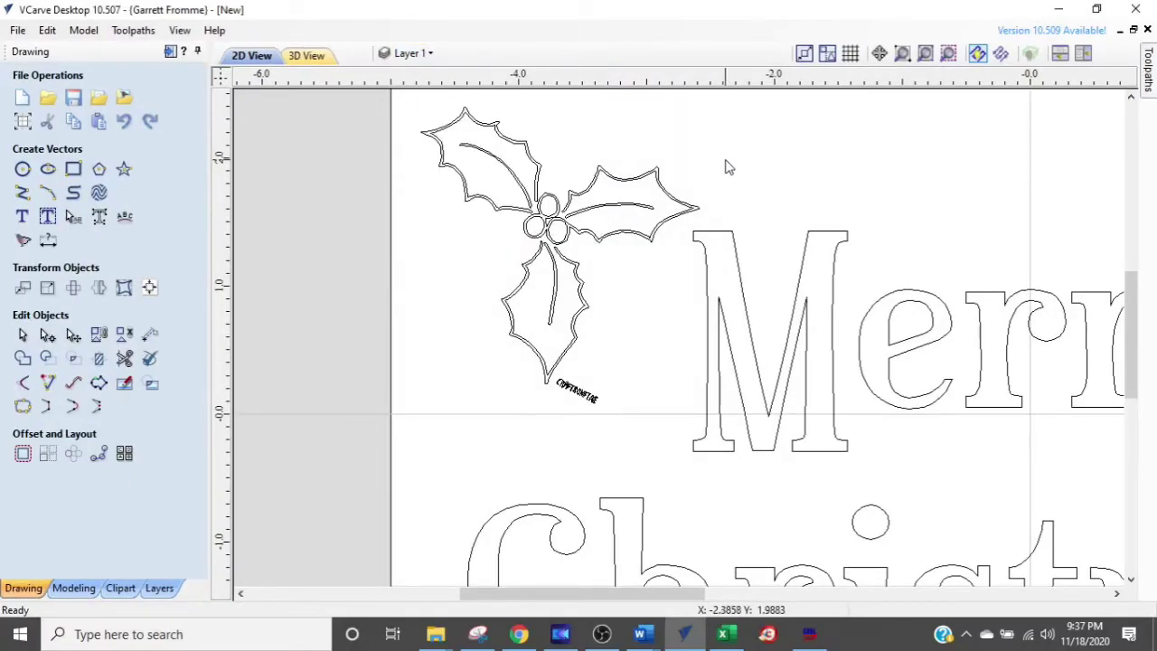
{"action": "middle_click_drag", "start_coordinate": [747, 172], "coordinate": [777, 118]}
{"action": "scroll", "coordinate": [560, 334], "scroll_direction": "up", "scroll_amount": 3}
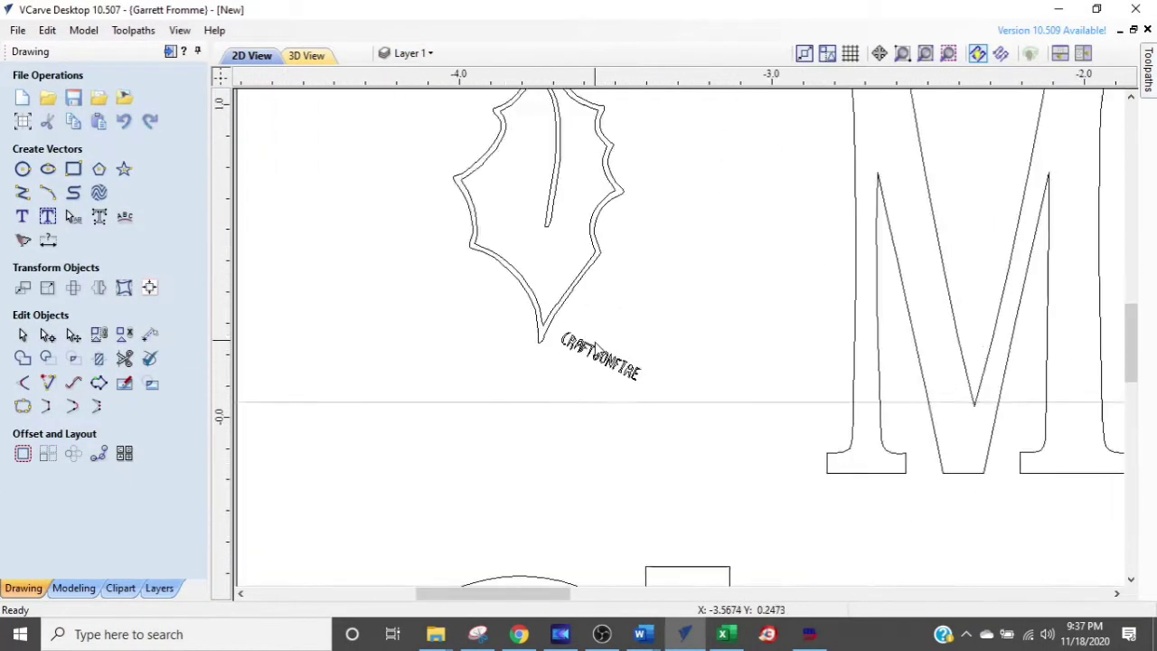
Delete the small watermark text under the holly
{"action": "left_click_drag", "start_coordinate": [712, 296], "coordinate": [565, 417]}
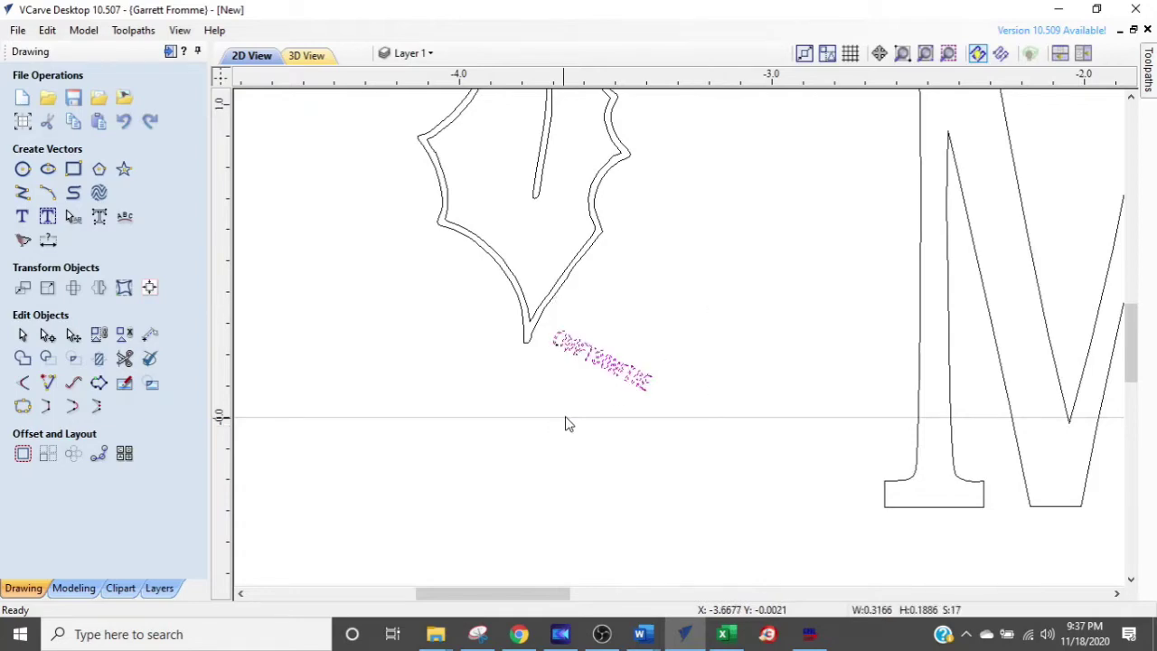
{"action": "scroll", "coordinate": [583, 404], "scroll_direction": "down", "scroll_amount": 3}
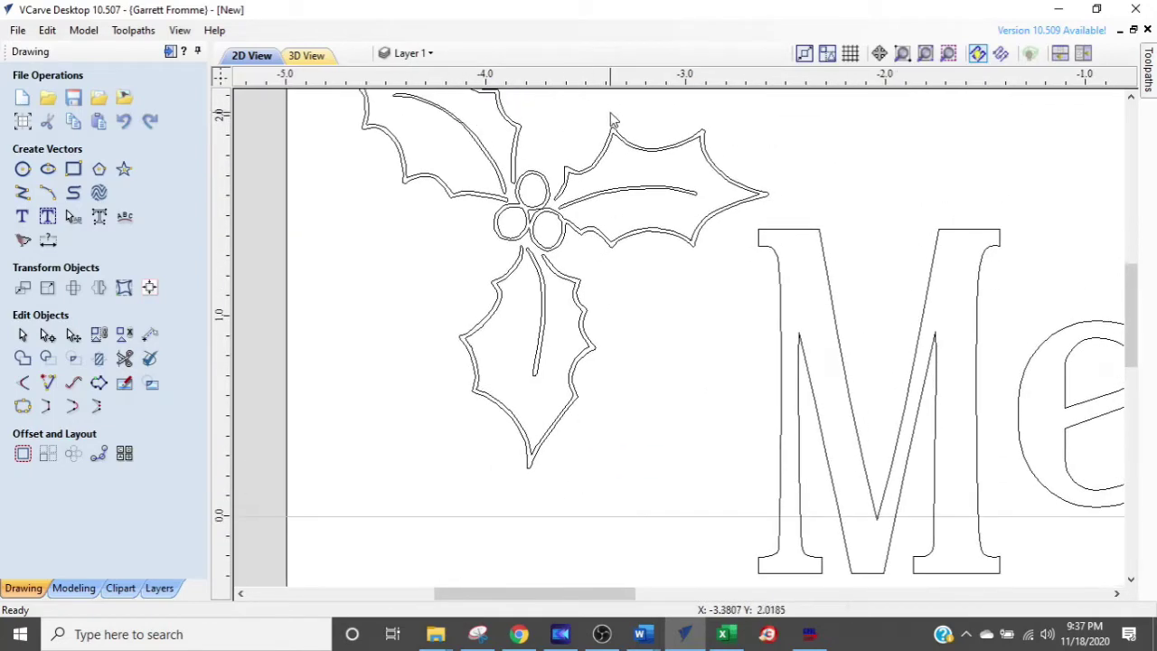
{"action": "scroll", "coordinate": [614, 127], "scroll_direction": "up", "scroll_amount": 4}
Delete the vein line inside the right holly leaf and clear the selection
{"action": "middle_click_drag", "start_coordinate": [568, 246], "coordinate": [574, 359]}
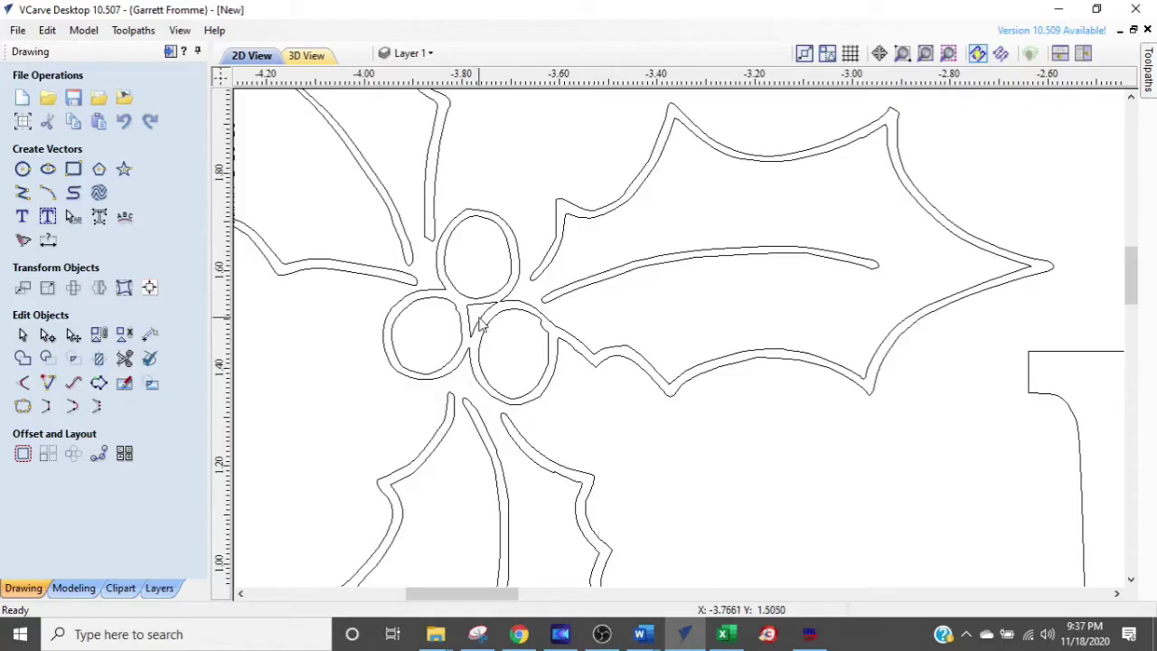
{"action": "left_click", "coordinate": [664, 262]}
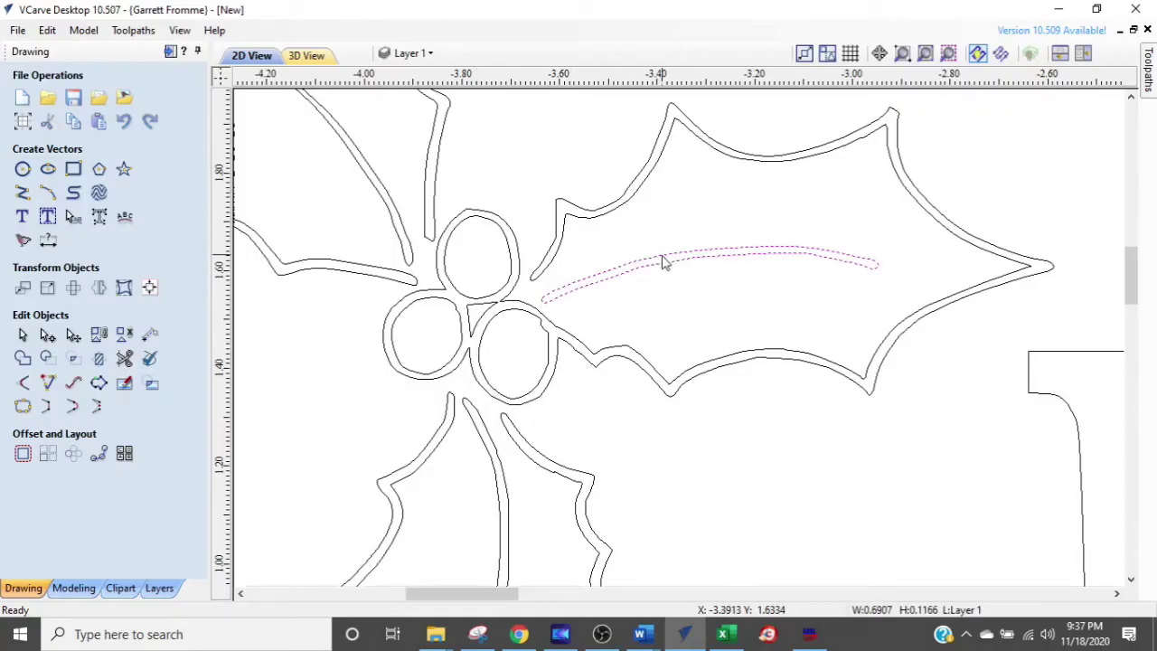
{"action": "left_click", "coordinate": [511, 565]}
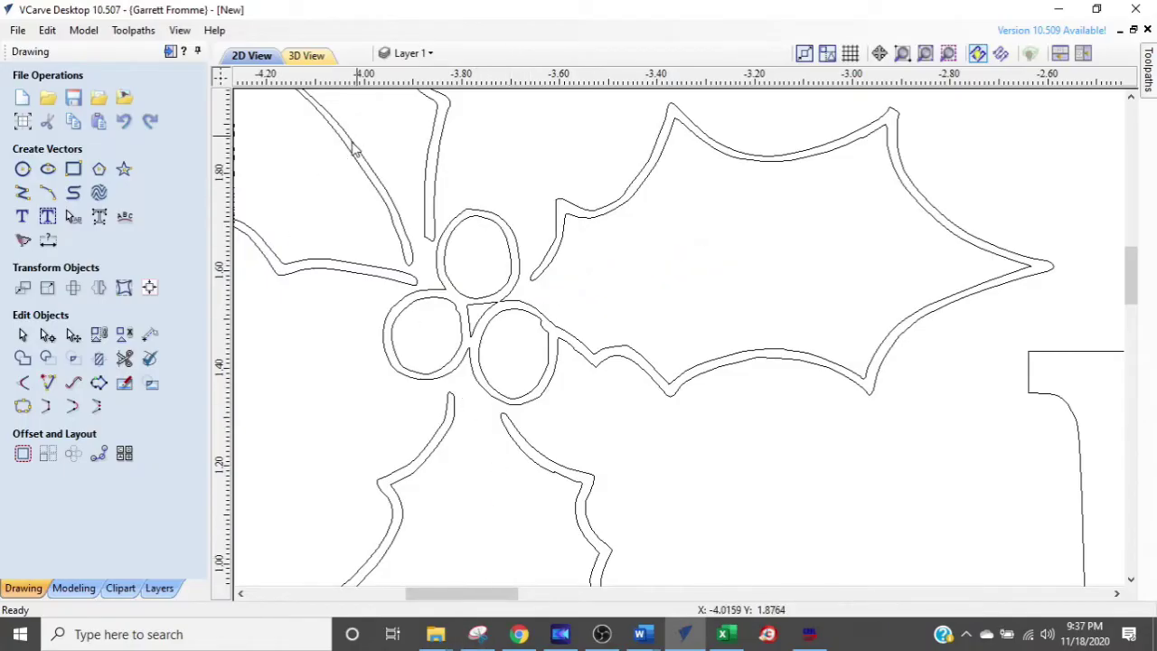
{"action": "scroll", "coordinate": [404, 210], "scroll_direction": "up", "scroll_amount": 2}
{"action": "scroll", "coordinate": [404, 210], "scroll_direction": "up", "scroll_amount": 3}
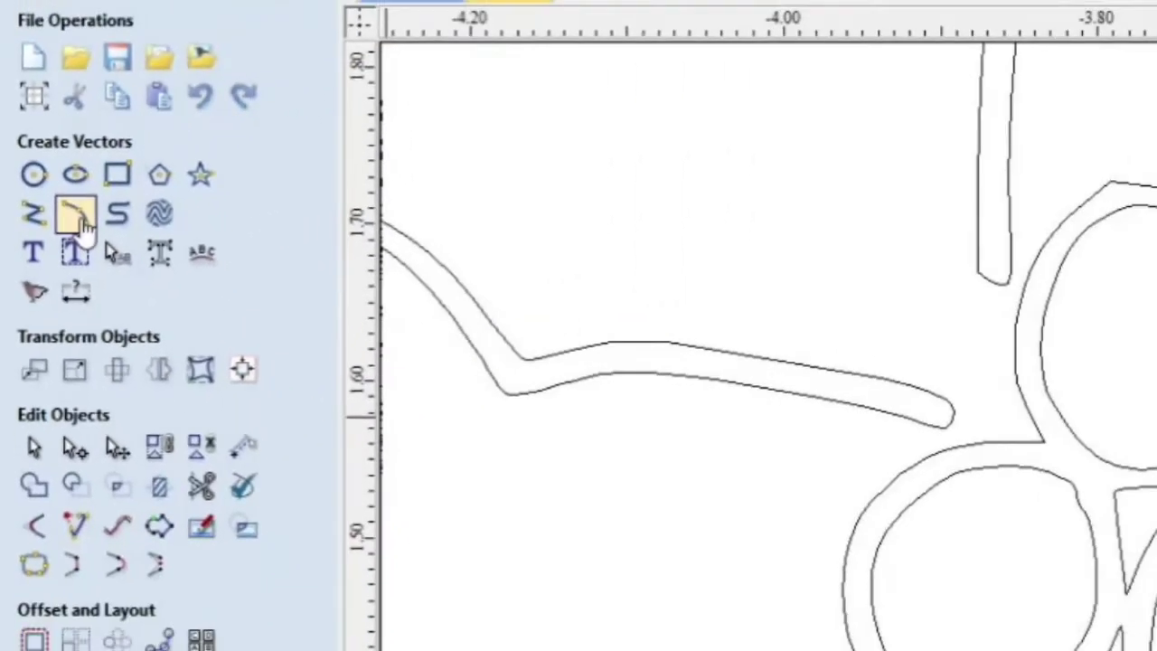
Draw two 3-point arcs closing the holly outline on either side of the top berry
{"action": "left_click", "coordinate": [199, 316]}
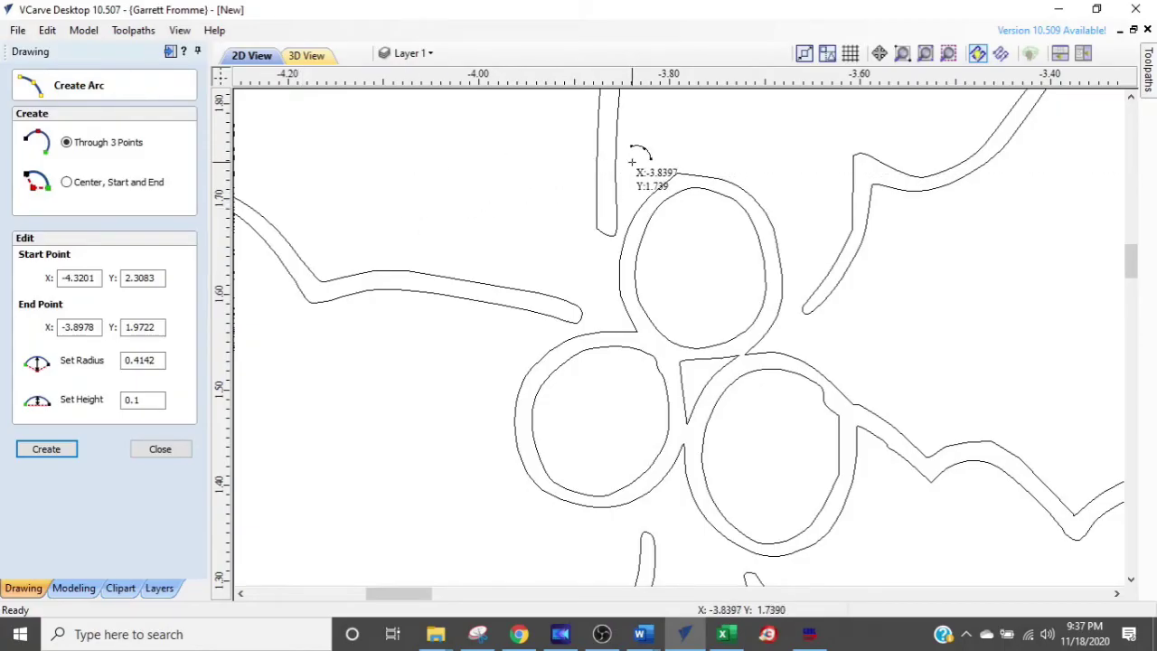
{"action": "left_click", "coordinate": [631, 162]}
{"action": "left_click", "coordinate": [523, 348]}
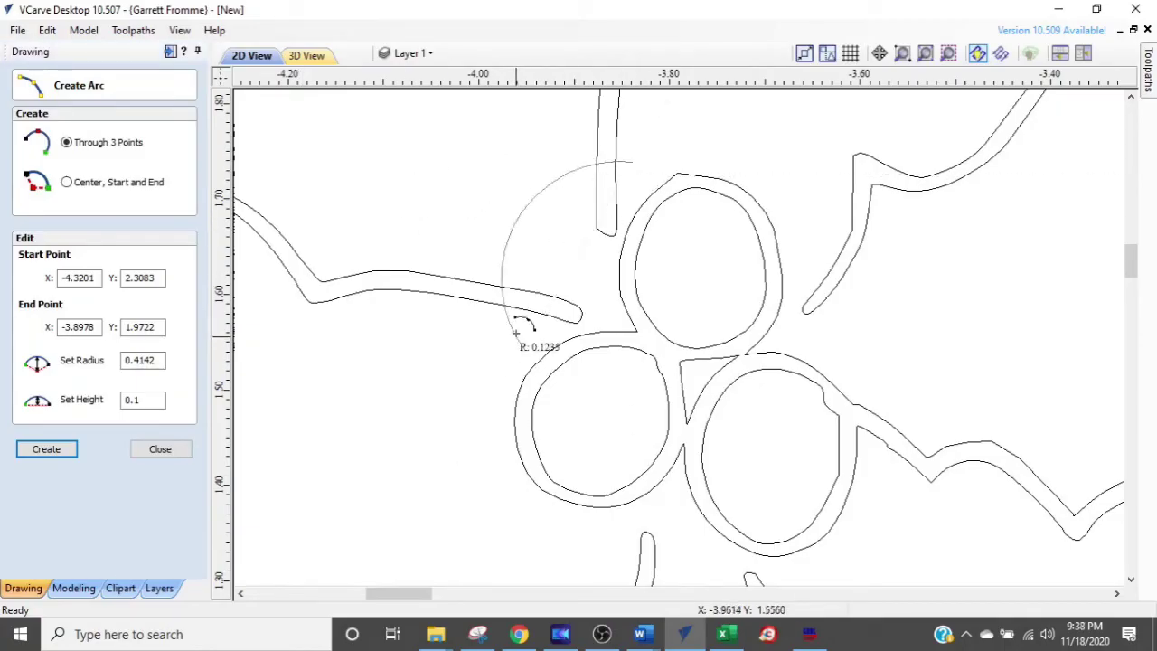
{"action": "left_click", "coordinate": [557, 238]}
{"action": "scroll", "coordinate": [555, 238], "scroll_direction": "down", "scroll_amount": 2}
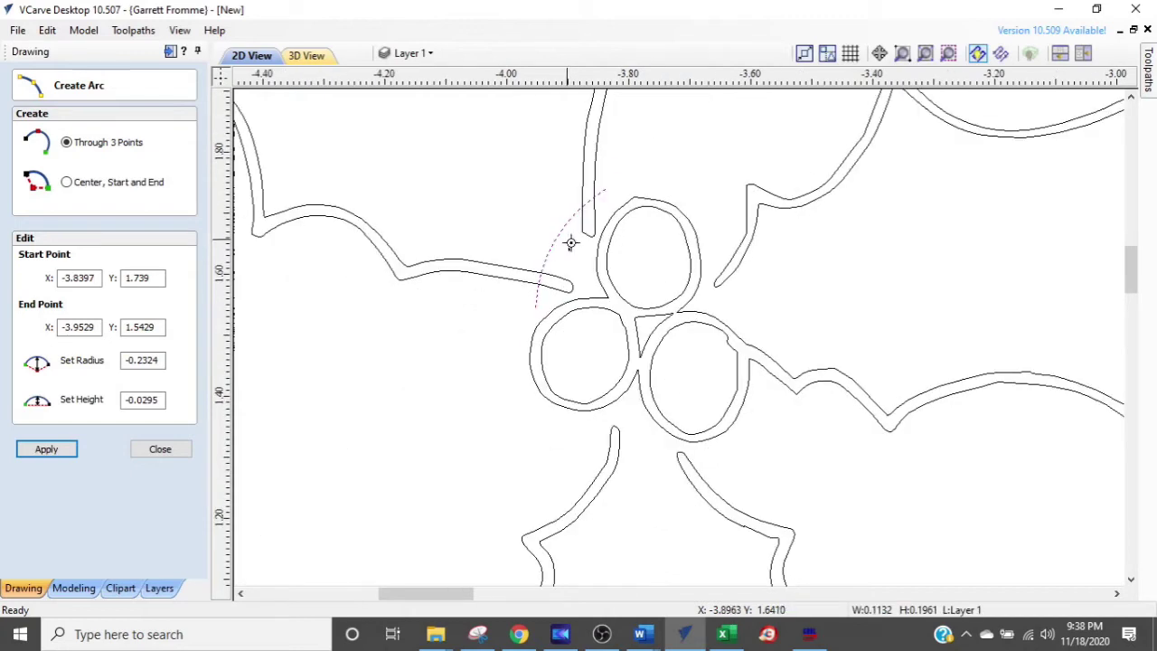
{"action": "scroll", "coordinate": [701, 264], "scroll_direction": "up", "scroll_amount": 2}
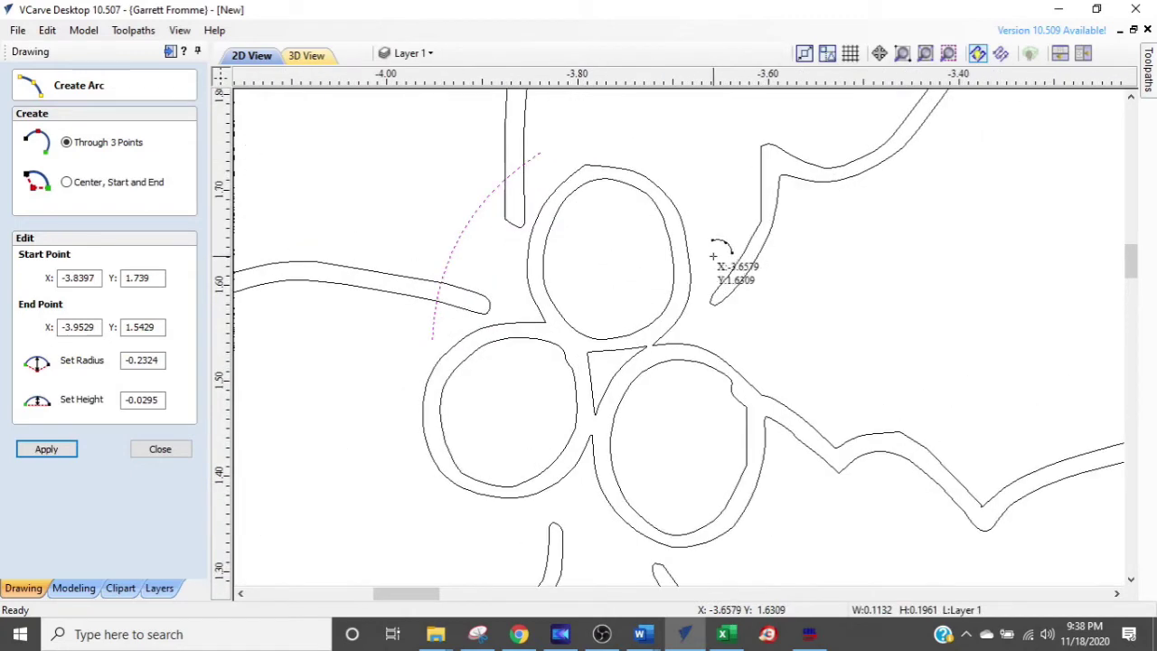
{"action": "left_click", "coordinate": [723, 260]}
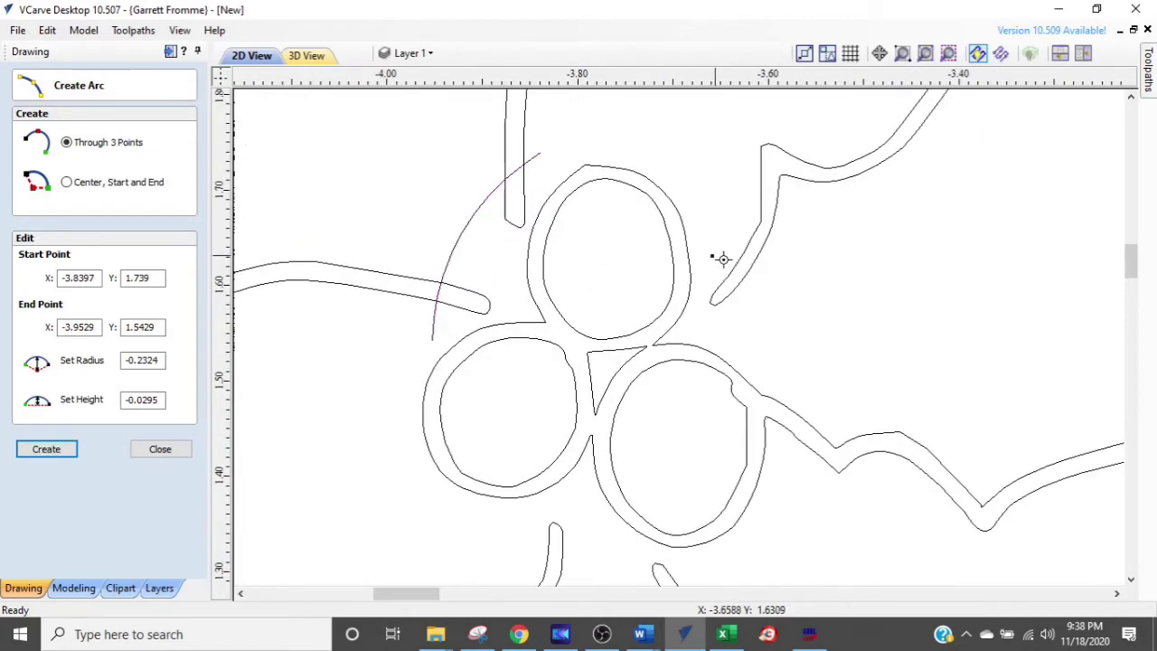
{"action": "left_click", "coordinate": [796, 452]}
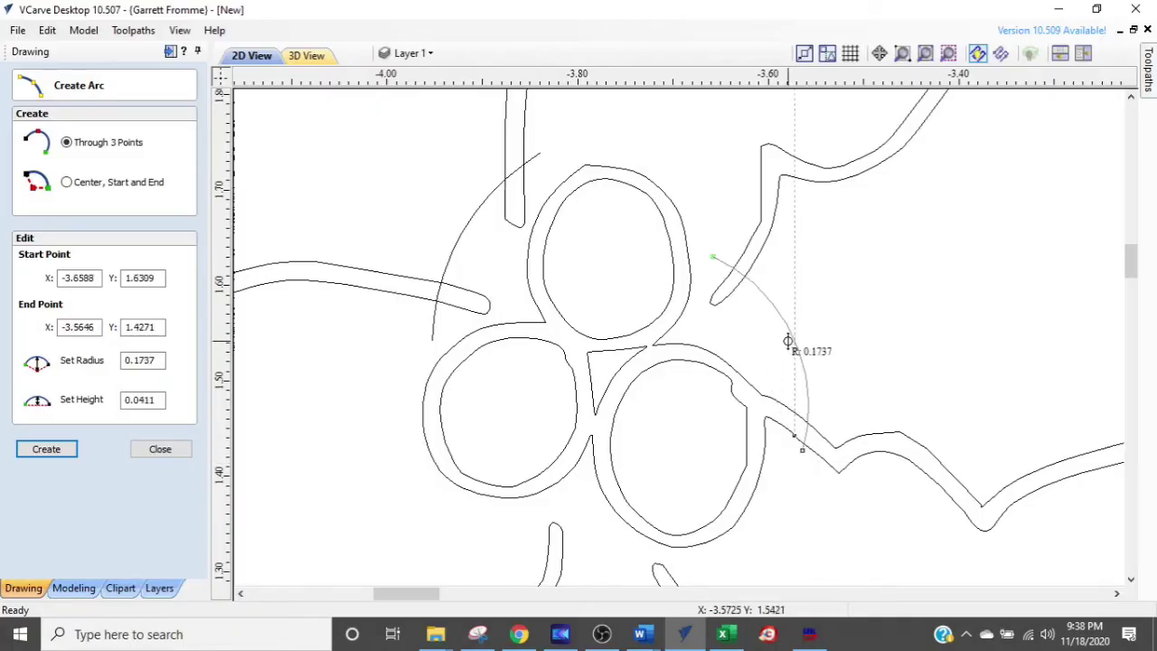
{"action": "left_click", "coordinate": [792, 336]}
{"action": "scroll", "coordinate": [792, 337], "scroll_direction": "down", "scroll_amount": 2}
{"action": "scroll", "coordinate": [777, 361], "scroll_direction": "up", "scroll_amount": 2}
Draw a downward-curving arc spanning the opening between the lower leaves
{"action": "left_click", "coordinate": [676, 350]}
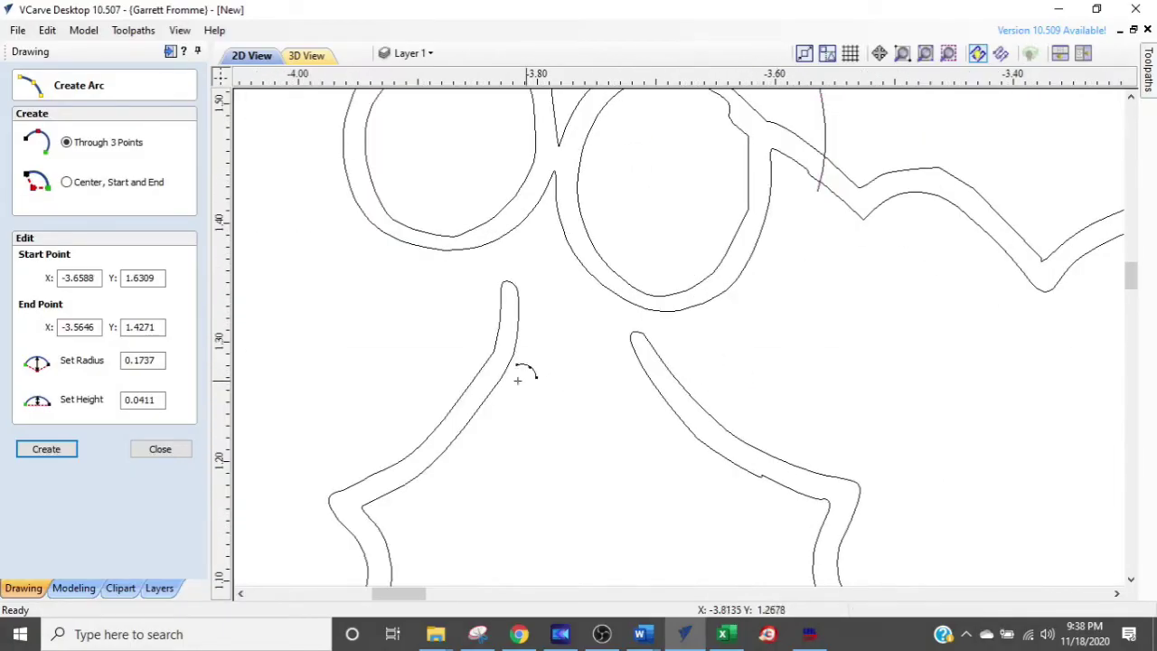
{"action": "left_click", "coordinate": [439, 351]}
{"action": "left_click", "coordinate": [544, 383]}
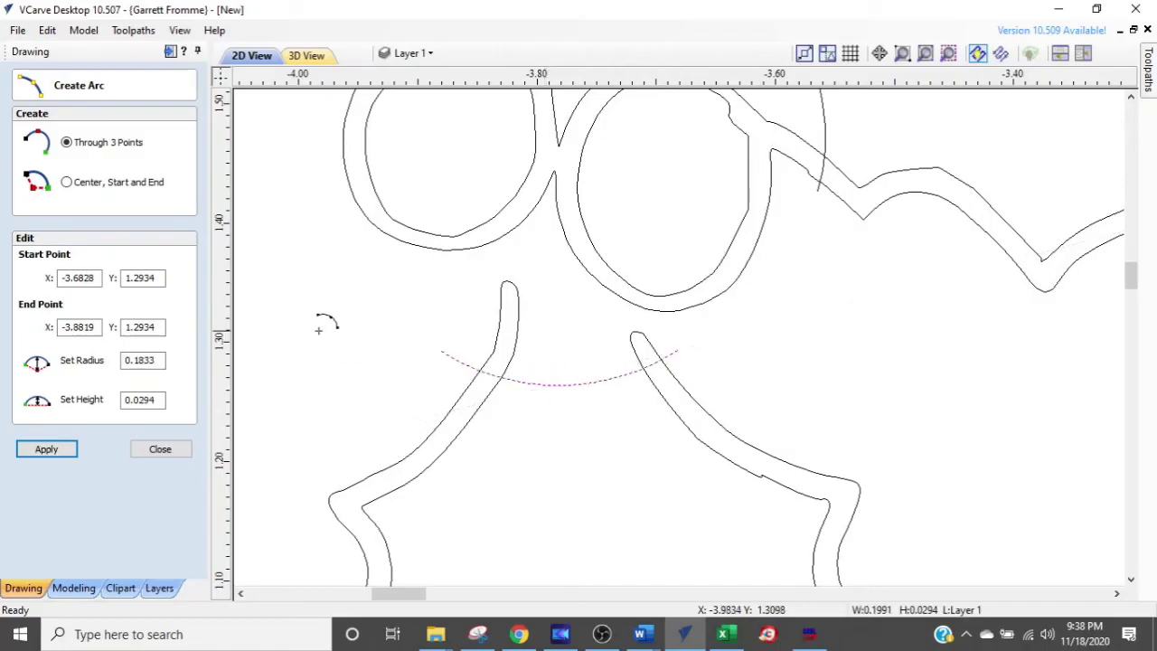
{"action": "left_click", "coordinate": [159, 449]}
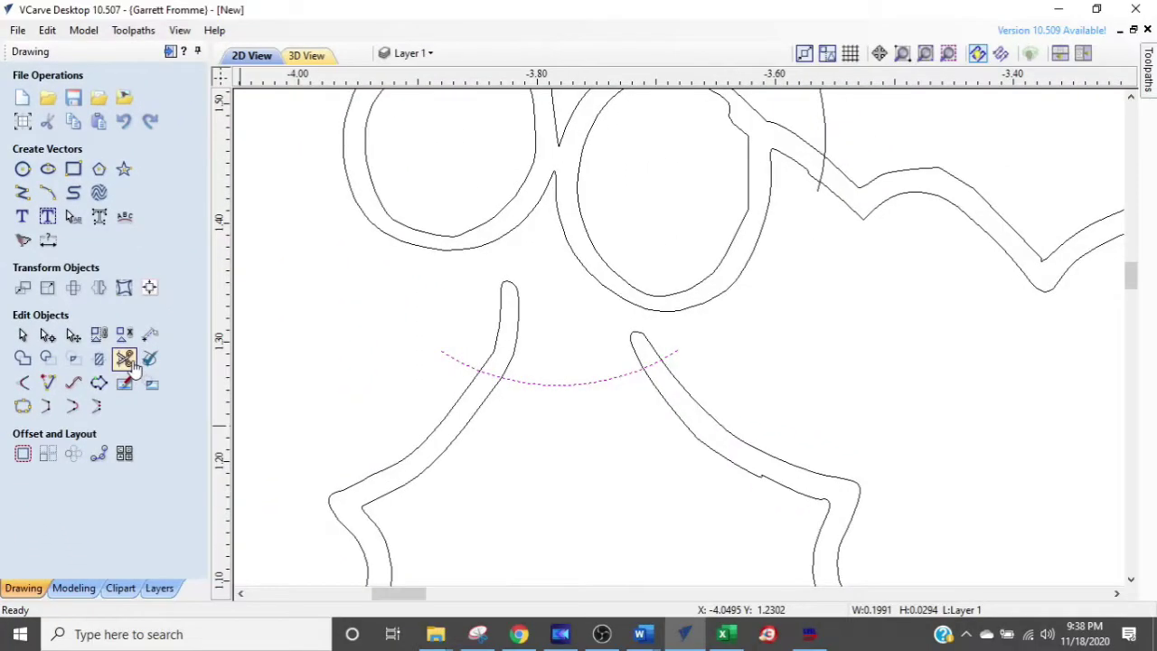
Trim away the leg tops above the arc and the arc's short left and right tails
{"action": "left_click", "coordinate": [125, 359]}
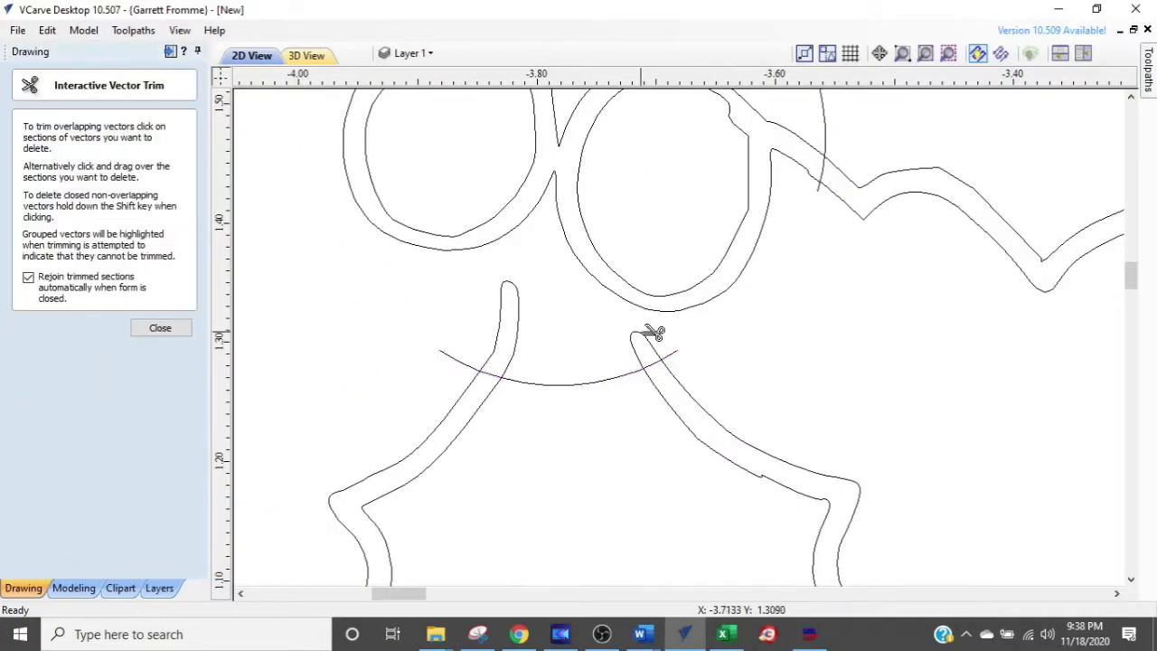
{"action": "left_click", "coordinate": [664, 335]}
{"action": "left_click", "coordinate": [508, 314]}
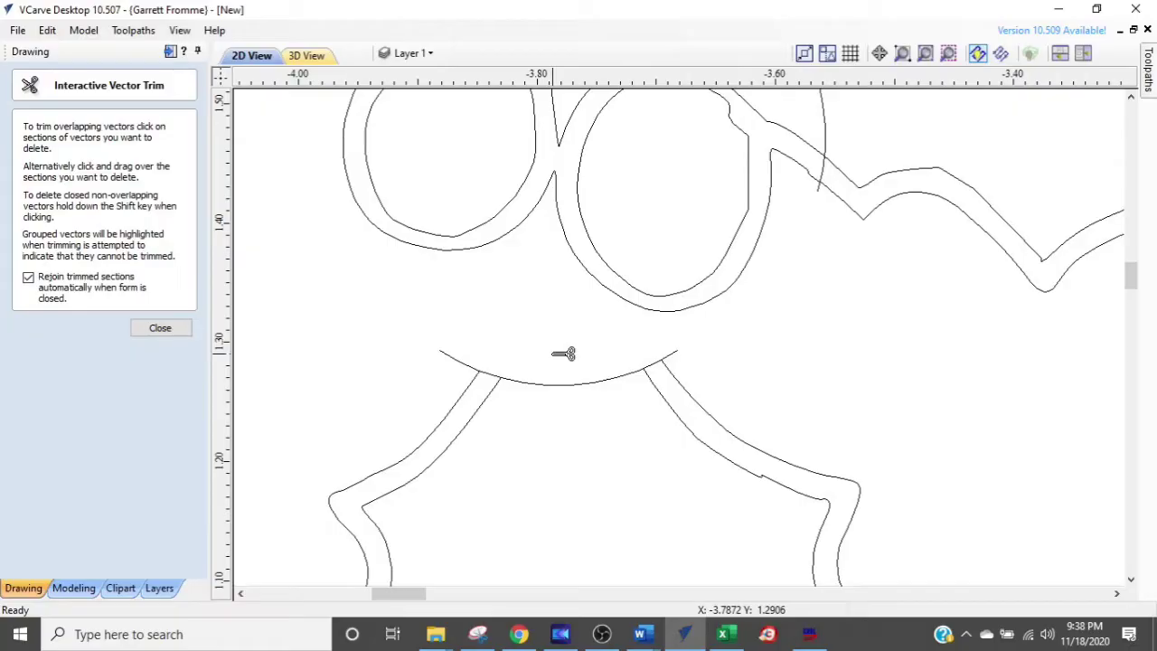
{"action": "left_click", "coordinate": [452, 356]}
{"action": "left_click", "coordinate": [676, 347]}
Remove the inner and outer offset lines and the stray upper segment, then finish trimming
{"action": "left_click", "coordinate": [689, 412]}
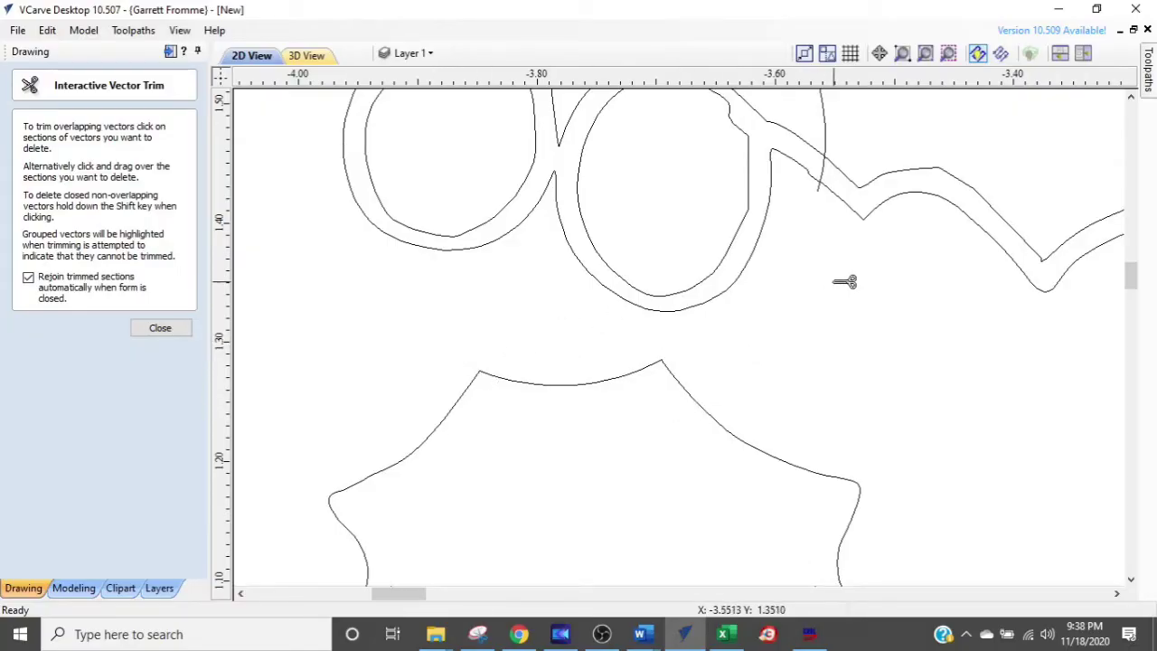
{"action": "scroll", "coordinate": [841, 282], "scroll_direction": "down", "scroll_amount": 3}
{"action": "scroll", "coordinate": [822, 303], "scroll_direction": "up", "scroll_amount": 3}
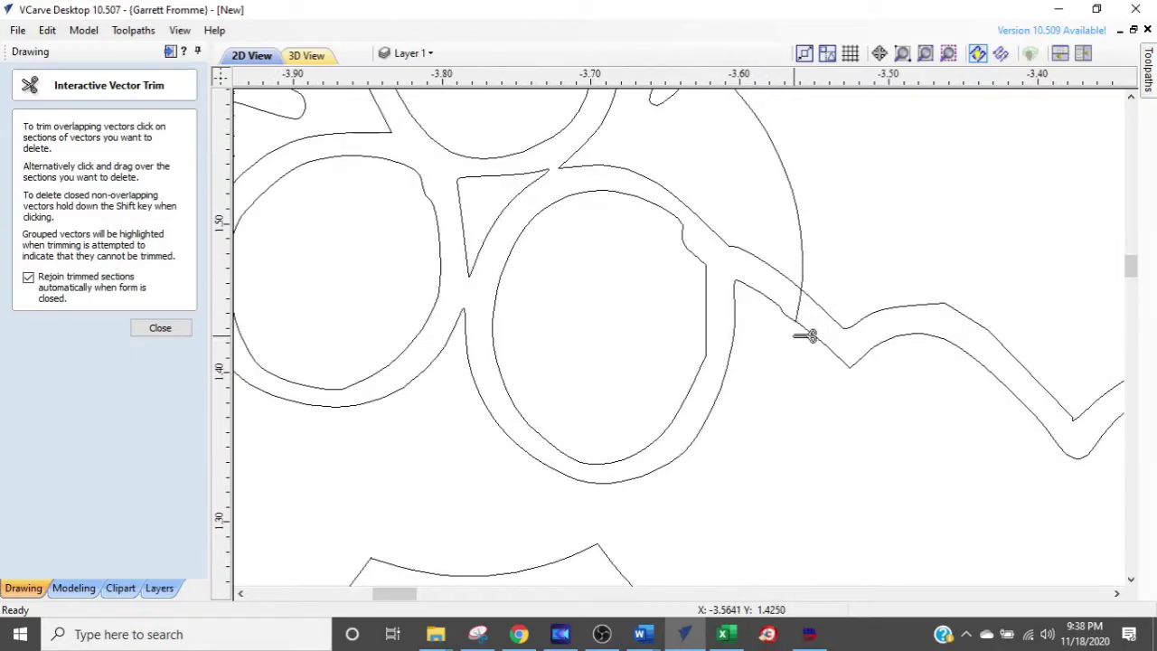
{"action": "scroll", "coordinate": [750, 321], "scroll_direction": "up", "scroll_amount": 1}
{"action": "scroll", "coordinate": [723, 285], "scroll_direction": "down", "scroll_amount": 2}
{"action": "left_click", "coordinate": [740, 262]}
{"action": "scroll", "coordinate": [714, 299], "scroll_direction": "down", "scroll_amount": 2}
{"action": "scroll", "coordinate": [687, 326], "scroll_direction": "up", "scroll_amount": 1}
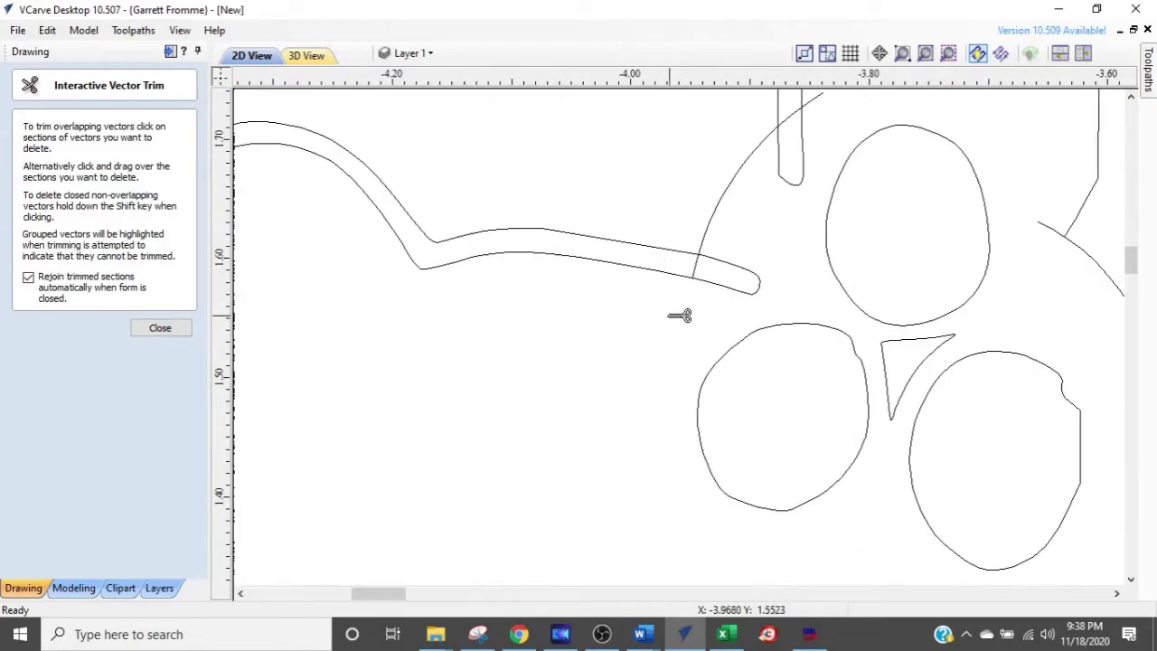
{"action": "left_click", "coordinate": [762, 197]}
{"action": "scroll", "coordinate": [560, 298], "scroll_direction": "down", "scroll_amount": 4}
{"action": "scroll", "coordinate": [628, 346], "scroll_direction": "up", "scroll_amount": 2}
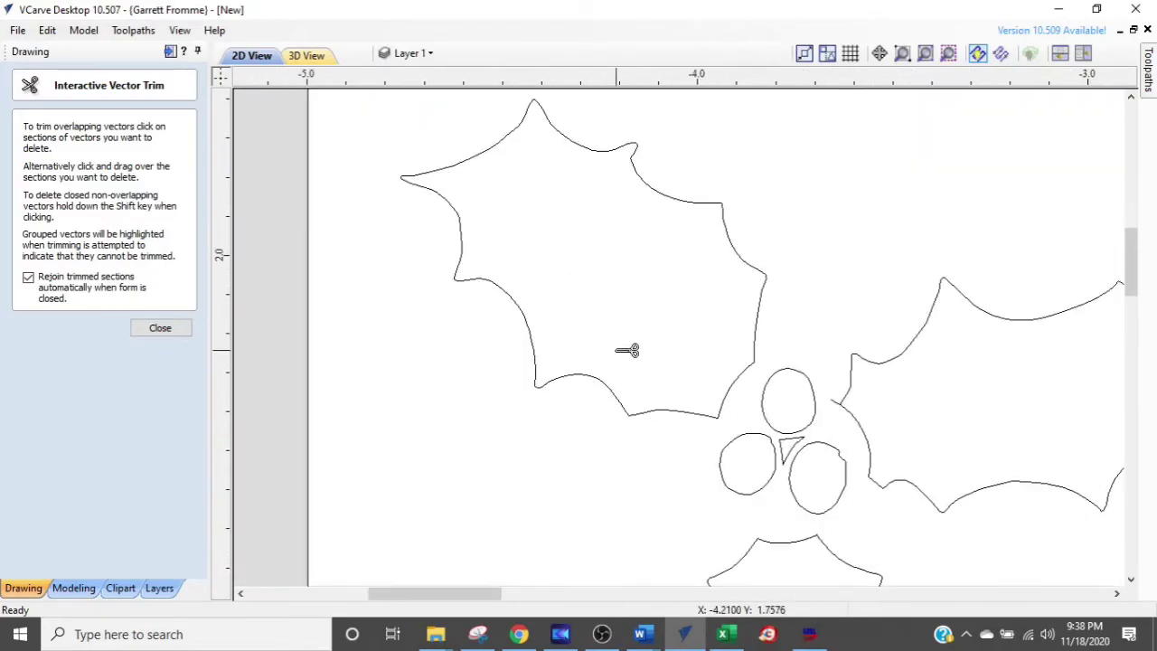
{"action": "left_click", "coordinate": [160, 327]}
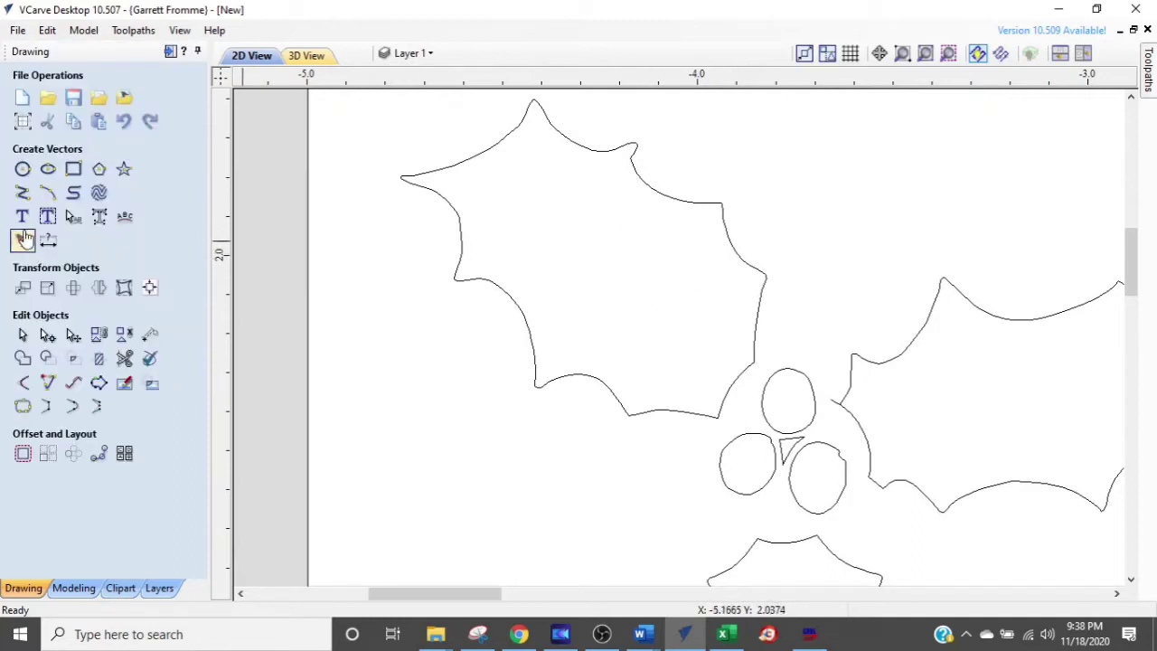
Draw two bowed 3-point arcs on the upper-left holly leaf to form the vein
{"action": "left_click", "coordinate": [48, 193]}
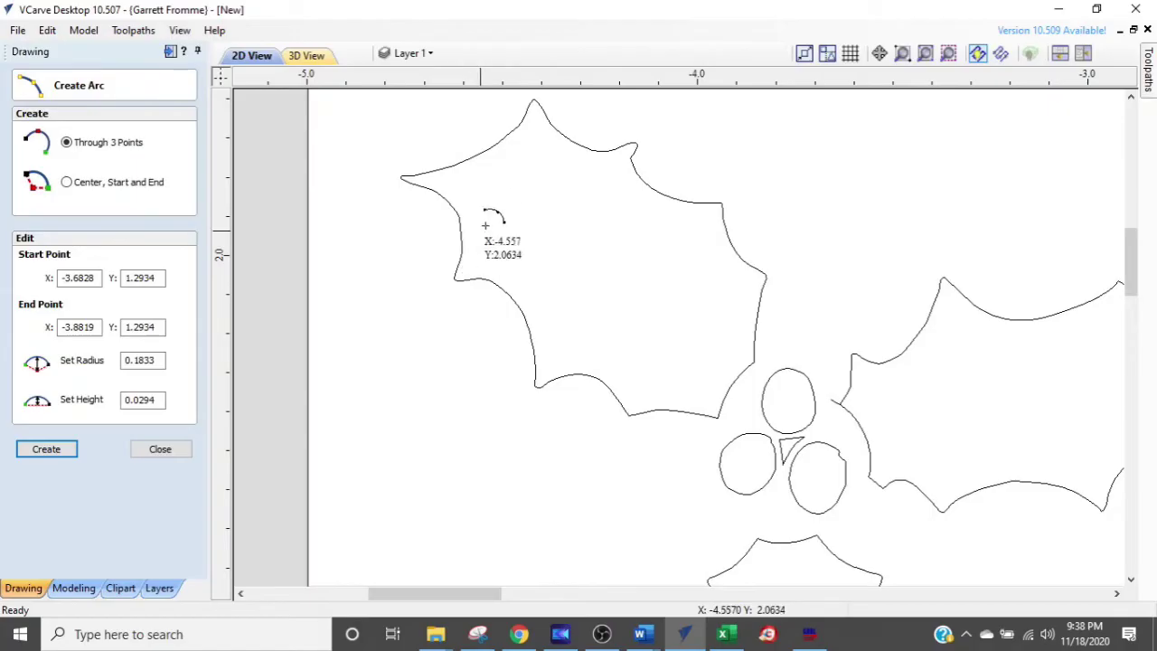
{"action": "left_click", "coordinate": [522, 210]}
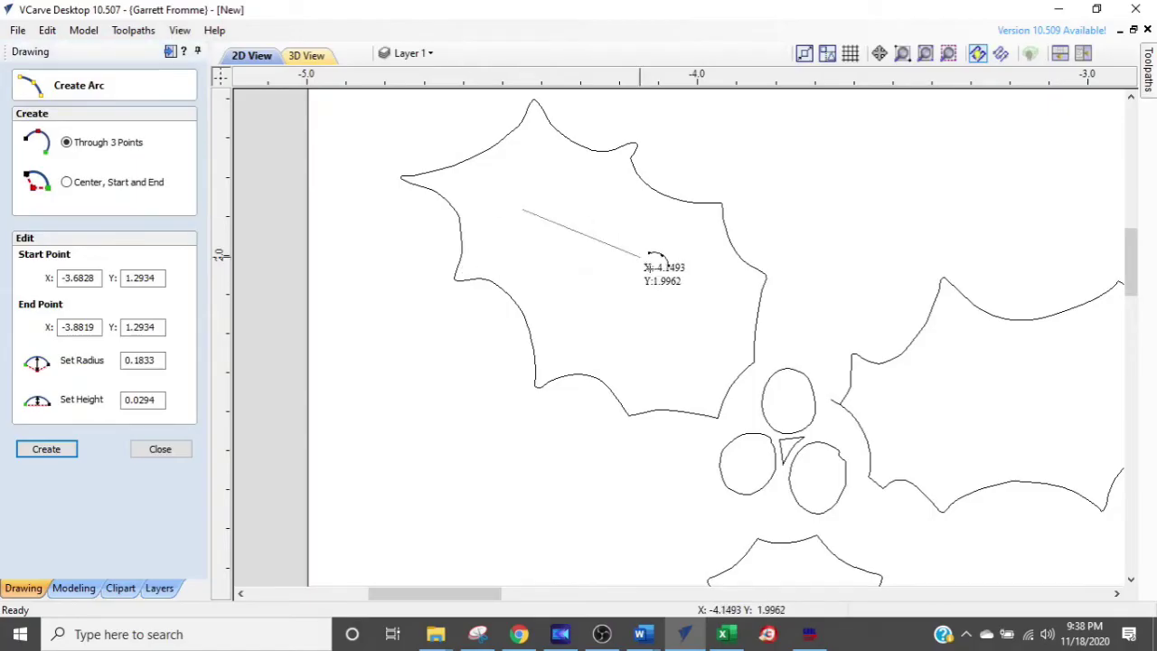
{"action": "left_click", "coordinate": [676, 337]}
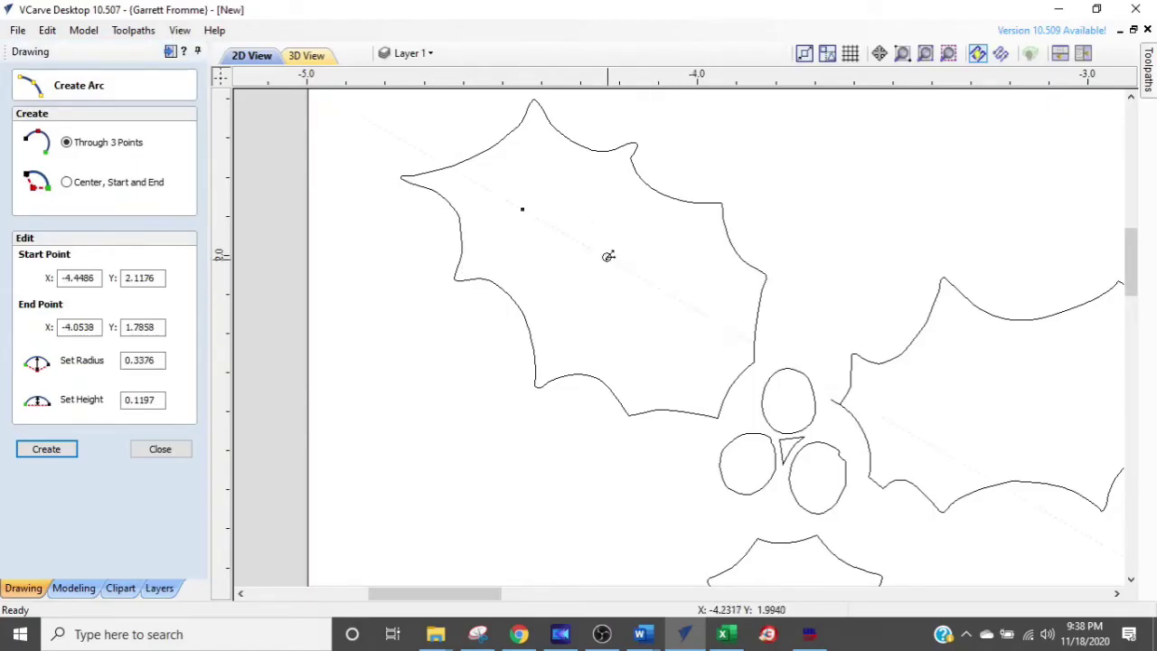
{"action": "scroll", "coordinate": [608, 257], "scroll_direction": "up", "scroll_amount": 1}
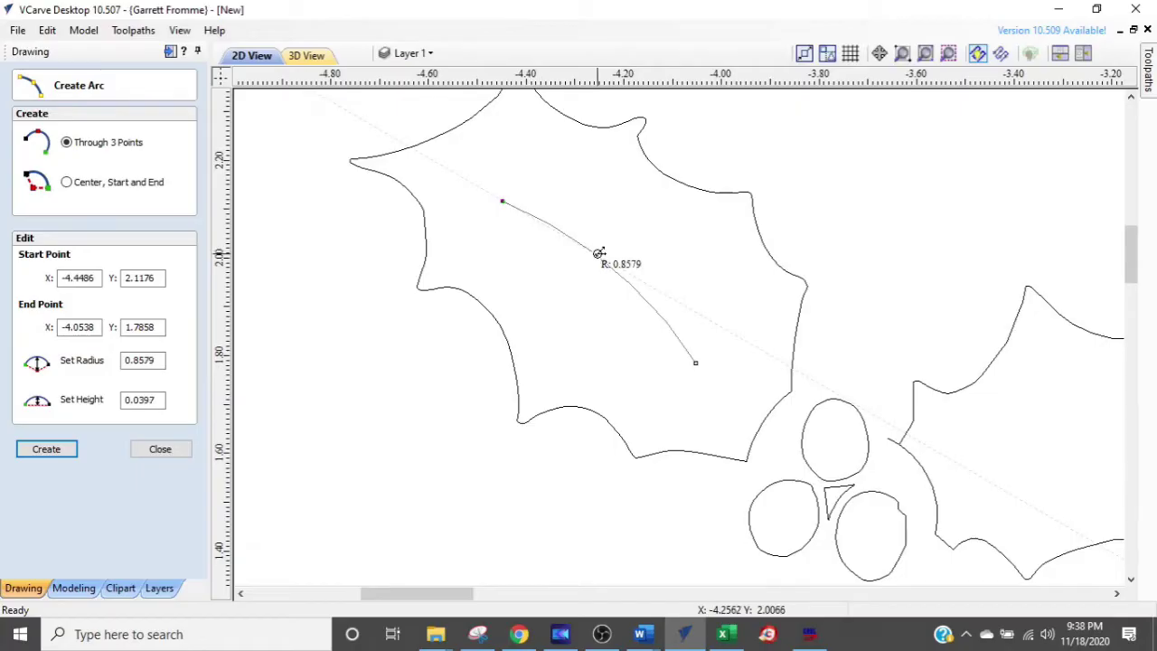
{"action": "left_click", "coordinate": [598, 251]}
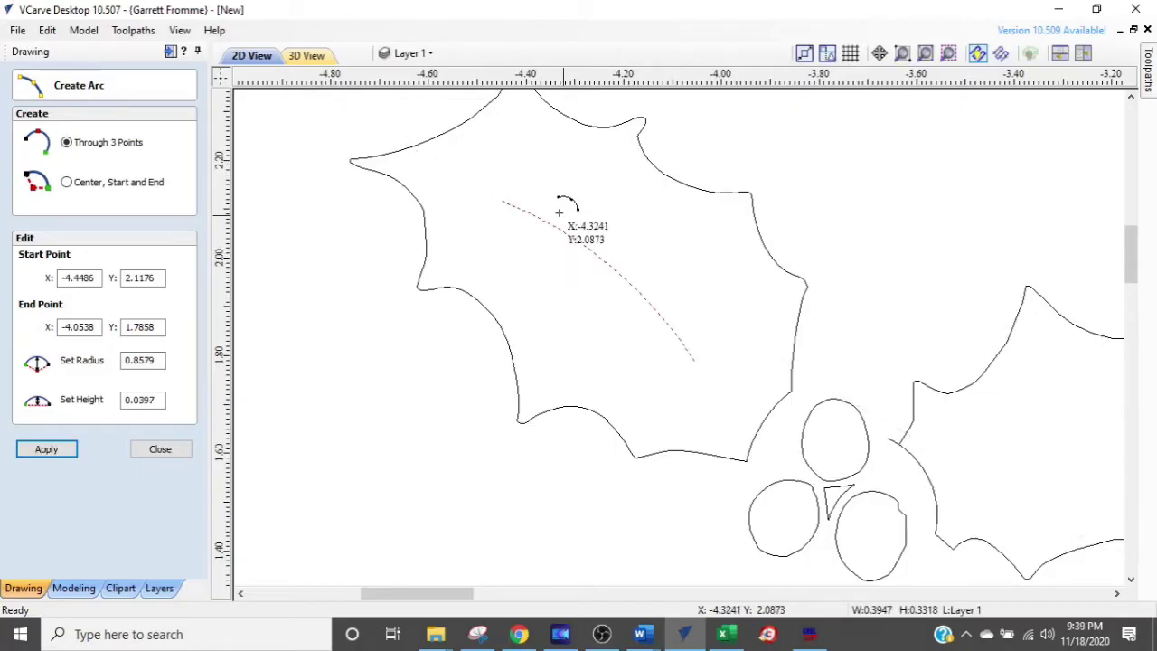
{"action": "left_click", "coordinate": [499, 208]}
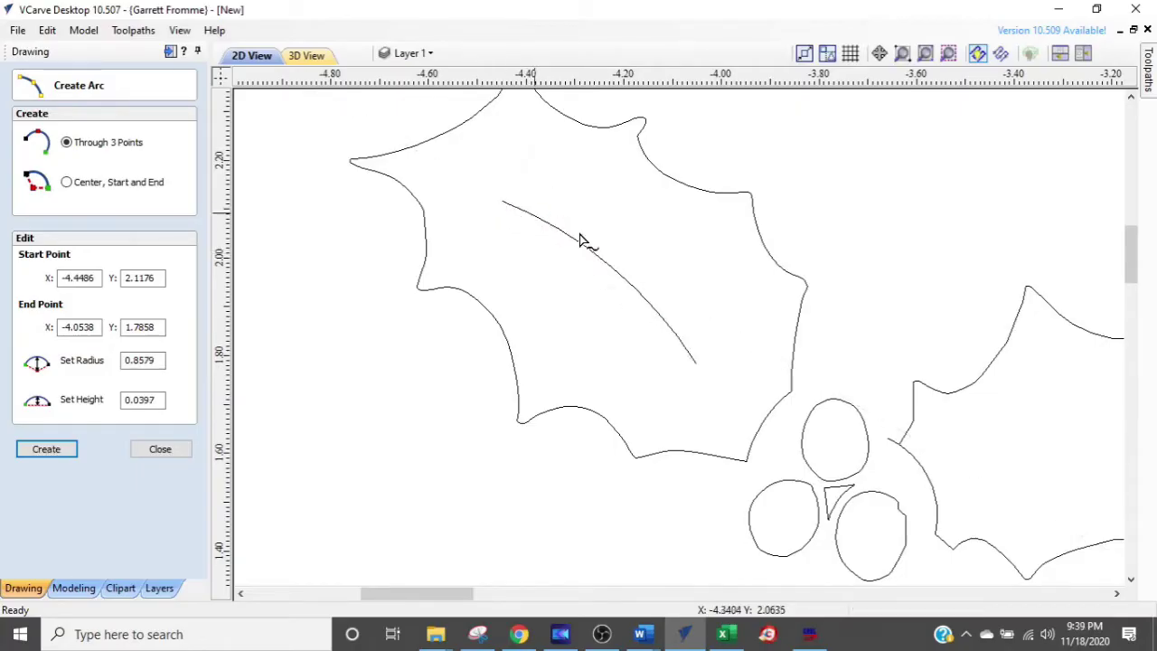
{"action": "left_click", "coordinate": [691, 360]}
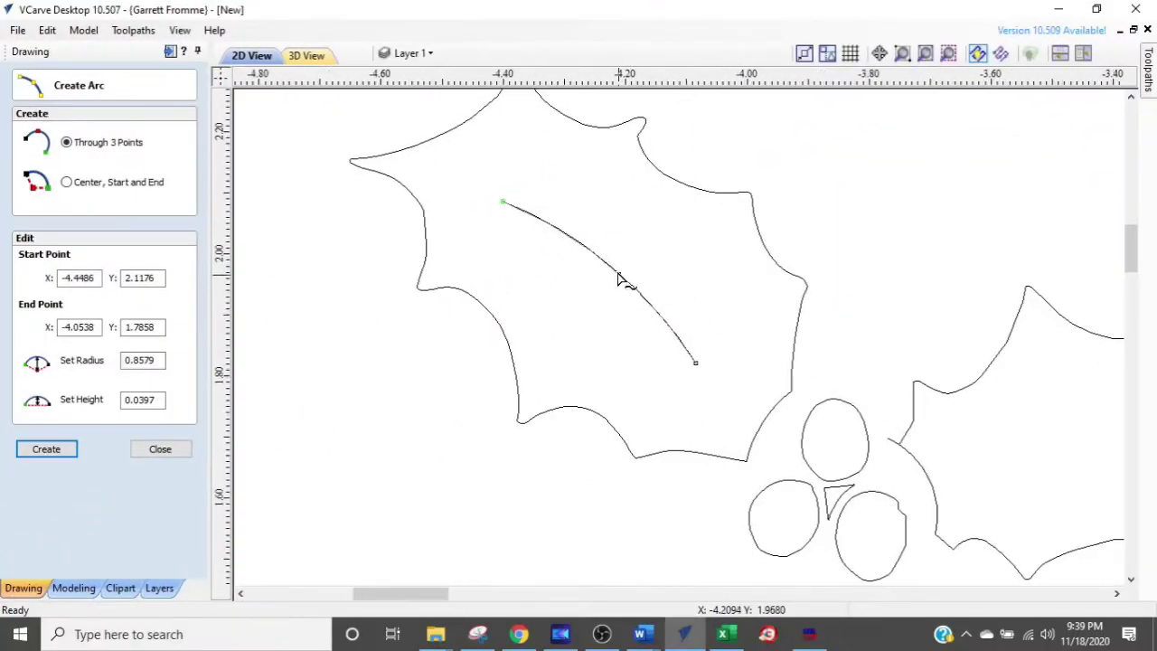
{"action": "scroll", "coordinate": [619, 278], "scroll_direction": "up", "scroll_amount": 2}
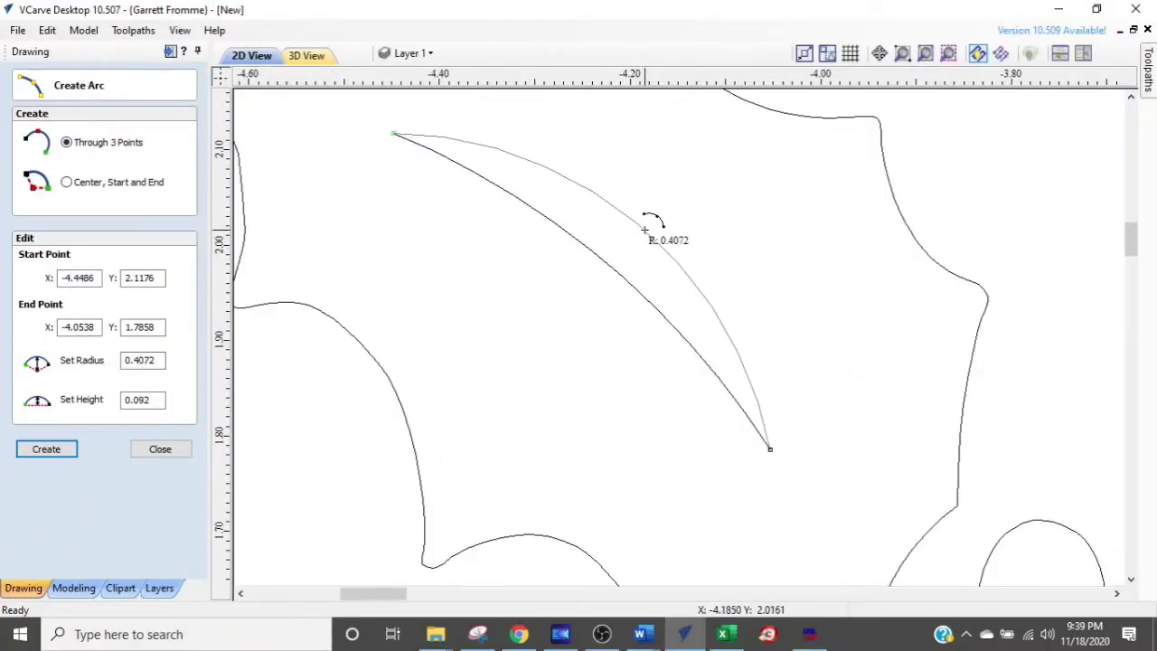
{"action": "left_click", "coordinate": [641, 229]}
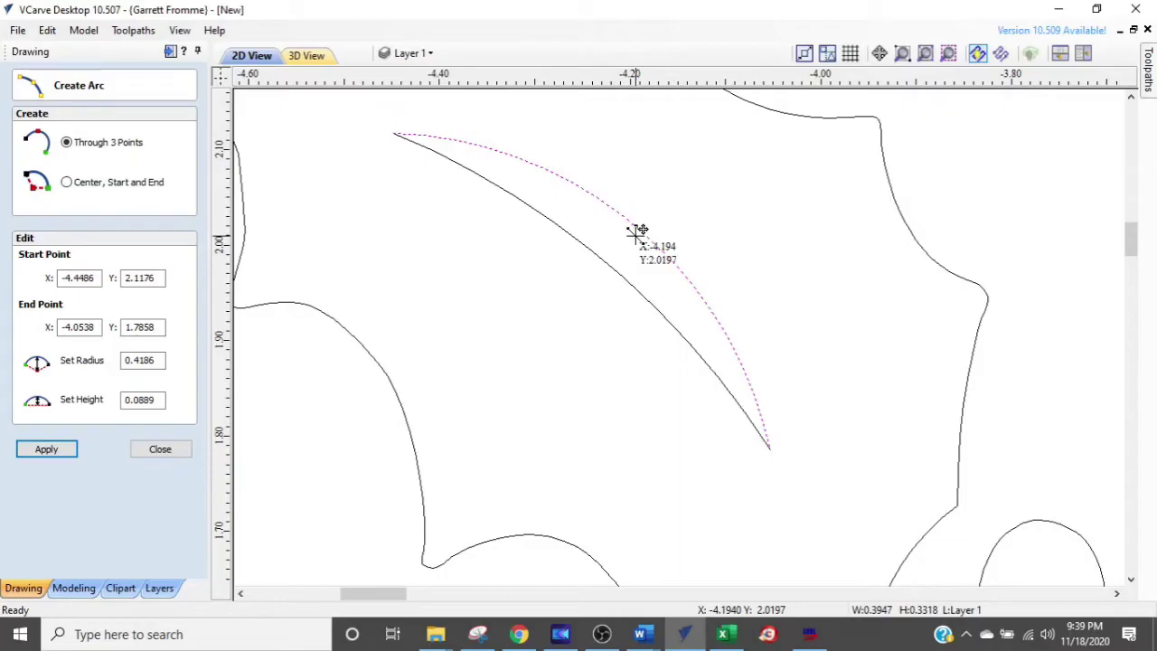
{"action": "key", "text": "Escape"}
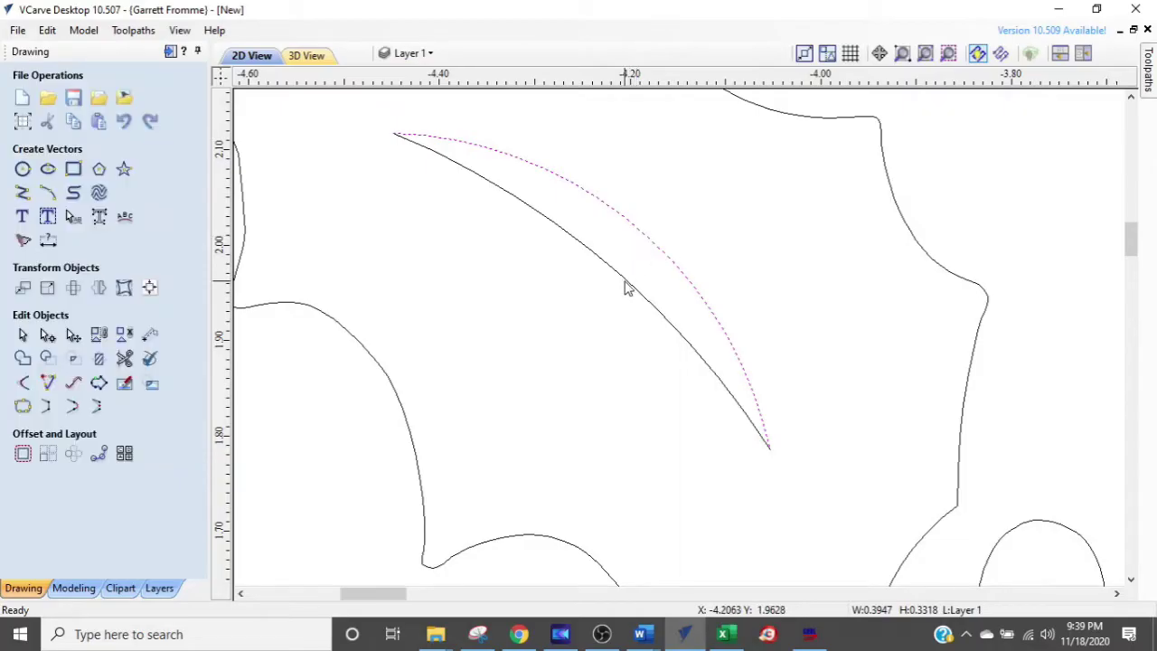
Join the two vein arcs with a straight line into one closed crescent shape
{"action": "left_click", "coordinate": [660, 256]}
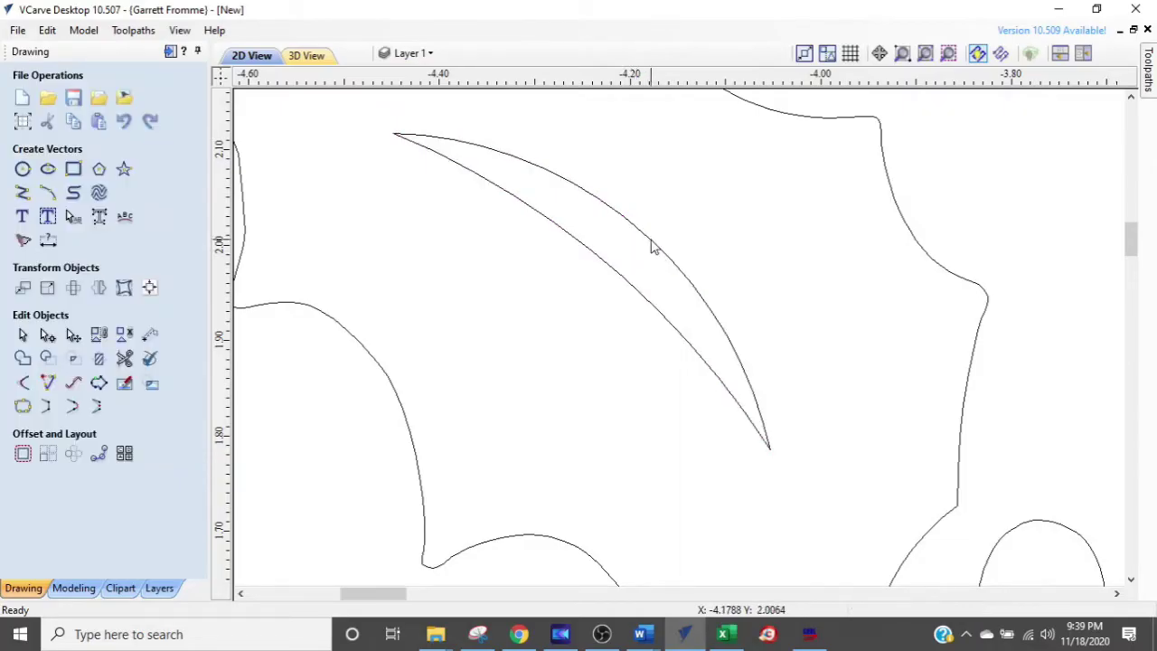
{"action": "left_click", "coordinate": [651, 245]}
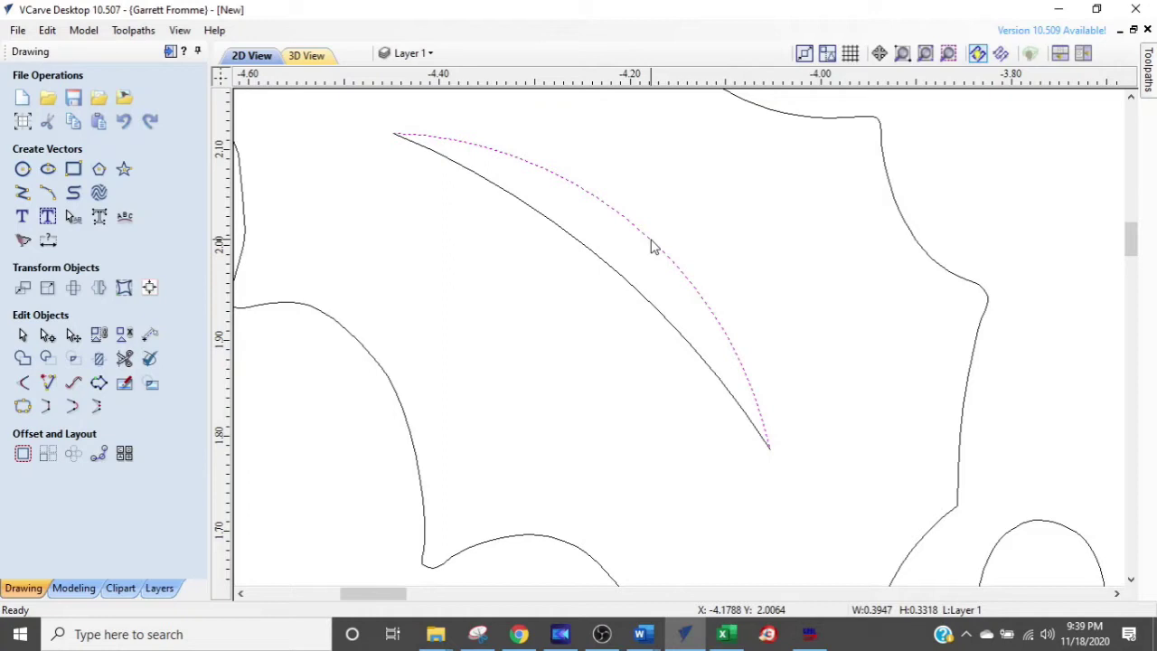
{"action": "left_click", "coordinate": [626, 282], "text": "shift"}
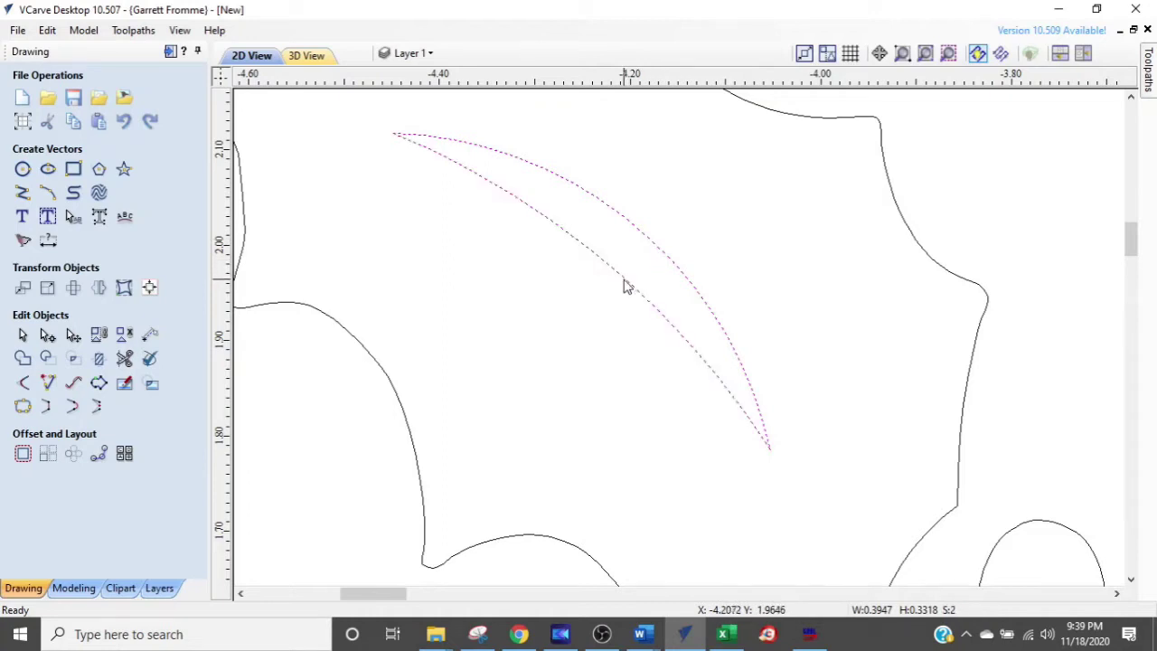
{"action": "right_click", "coordinate": [627, 284]}
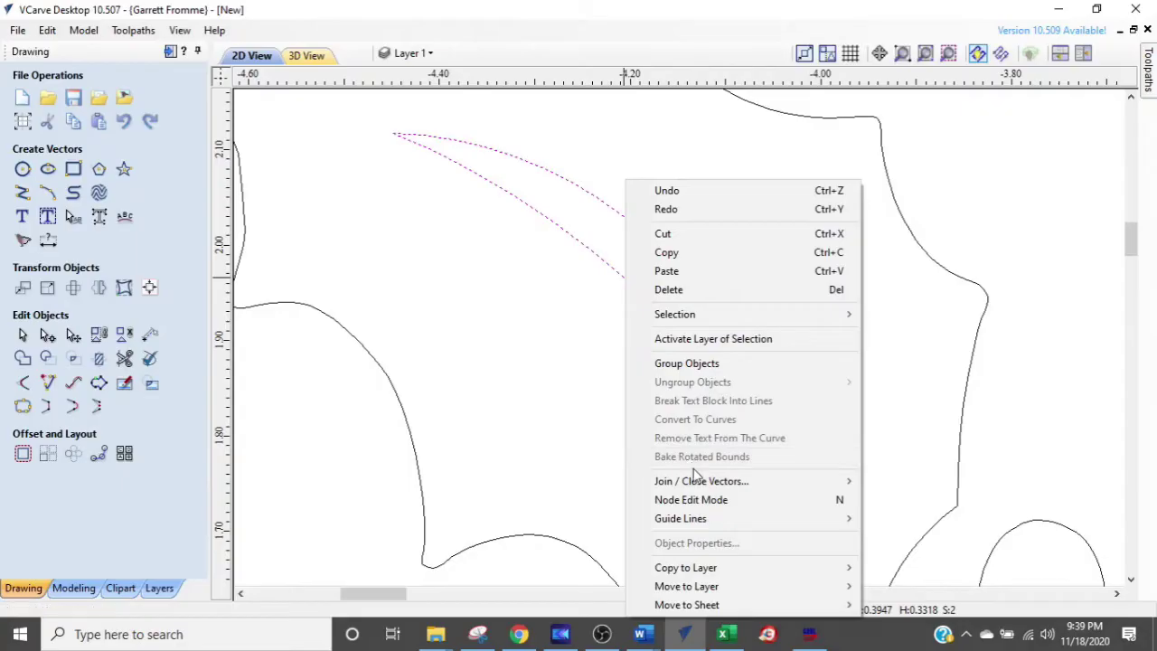
{"action": "mouse_move", "coordinate": [698, 486]}
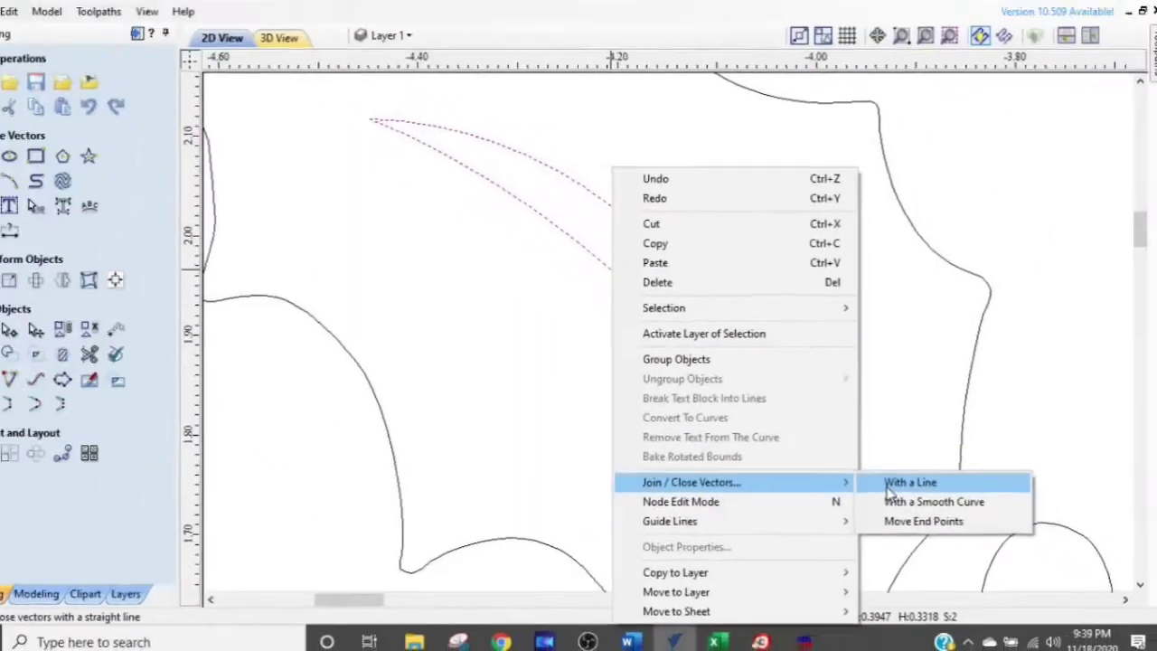
{"action": "left_click", "coordinate": [804, 513]}
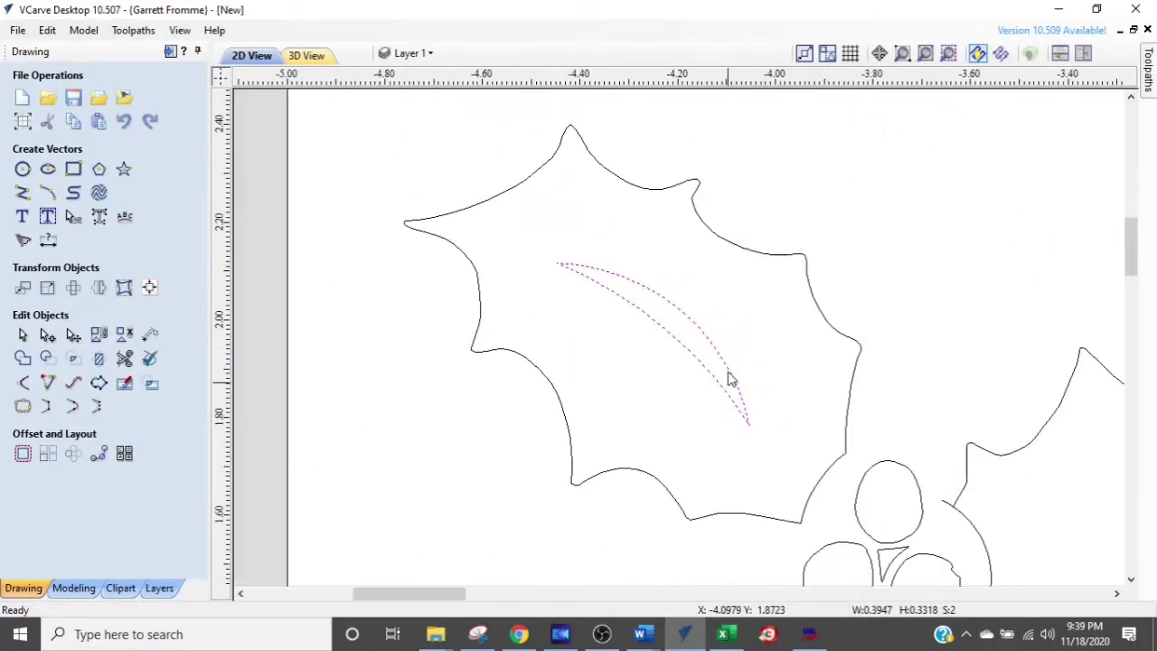
{"action": "scroll", "coordinate": [730, 379], "scroll_direction": "down", "scroll_amount": 3}
{"action": "middle_click_drag", "start_coordinate": [735, 310], "coordinate": [700, 277]}
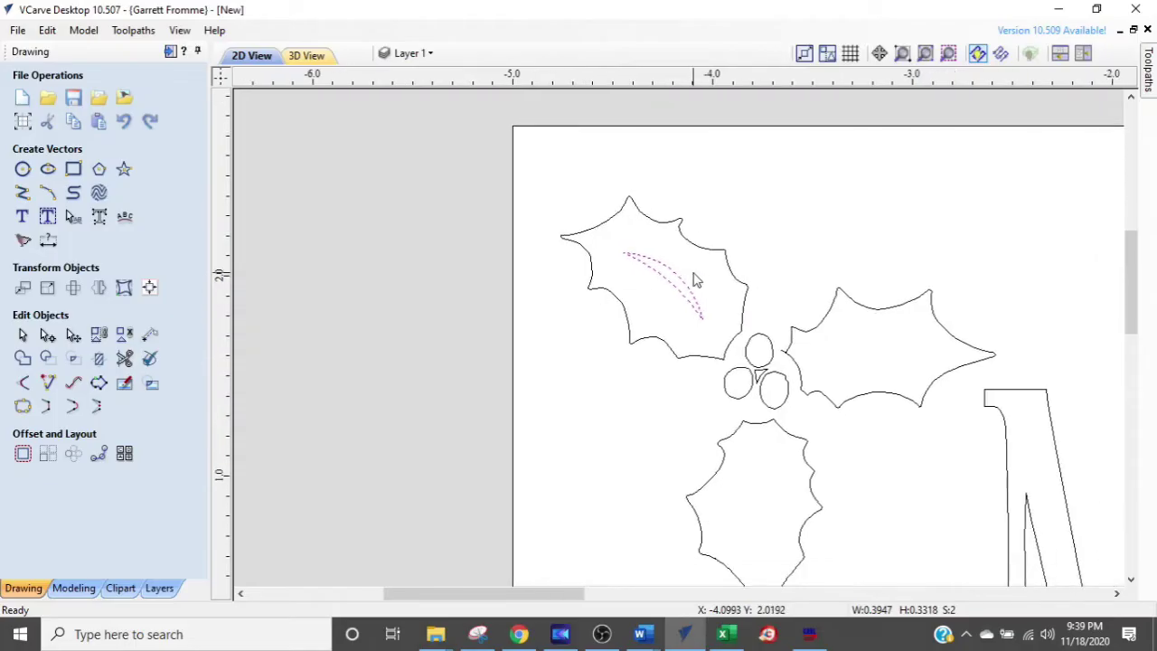
{"action": "left_click", "coordinate": [683, 286]}
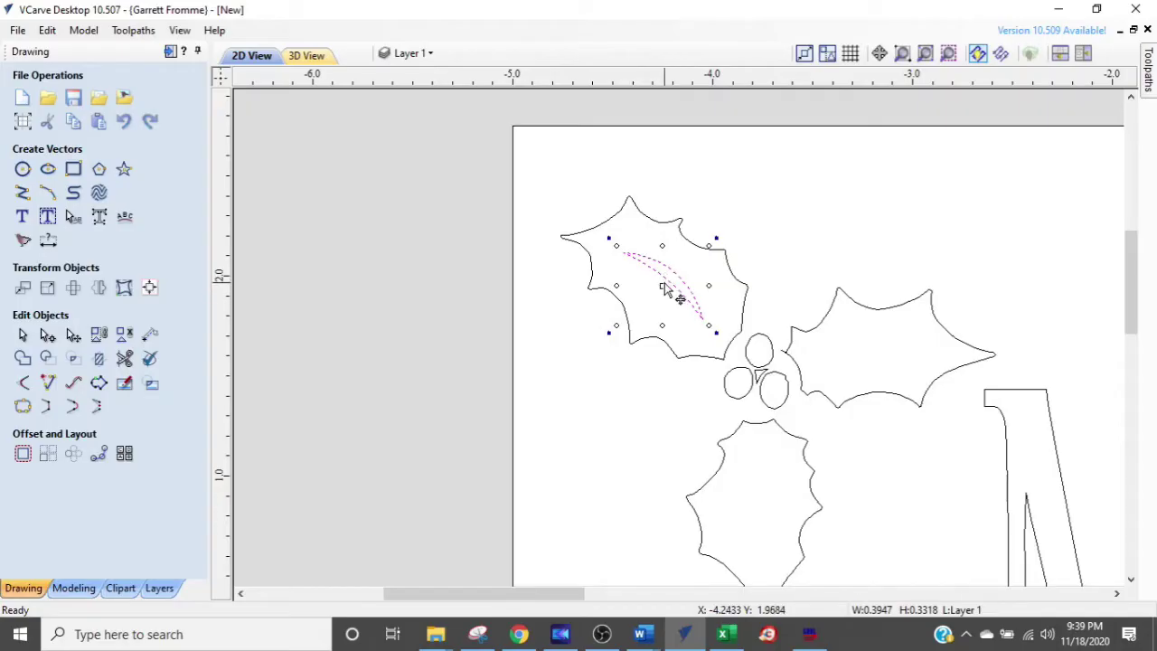
Place copies of the vein on the right and bottom leaves, rotating the bottom one to fit
{"action": "left_click_drag", "start_coordinate": [664, 282], "coordinate": [872, 351]}
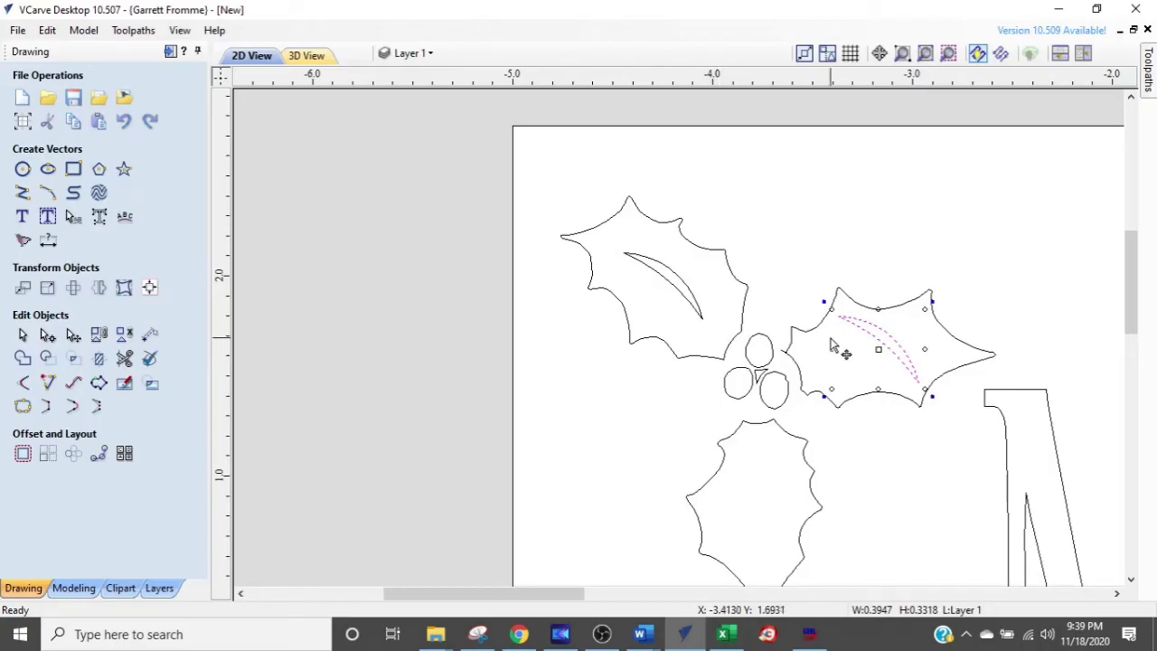
{"action": "left_click_drag", "start_coordinate": [876, 348], "coordinate": [760, 502]}
{"action": "scroll", "coordinate": [855, 361], "scroll_direction": "up", "scroll_amount": 1}
{"action": "scroll", "coordinate": [855, 361], "scroll_direction": "up", "scroll_amount": 1}
{"action": "middle_click_drag", "start_coordinate": [846, 377], "coordinate": [805, 245]}
{"action": "middle_click_drag", "start_coordinate": [728, 452], "coordinate": [771, 385]}
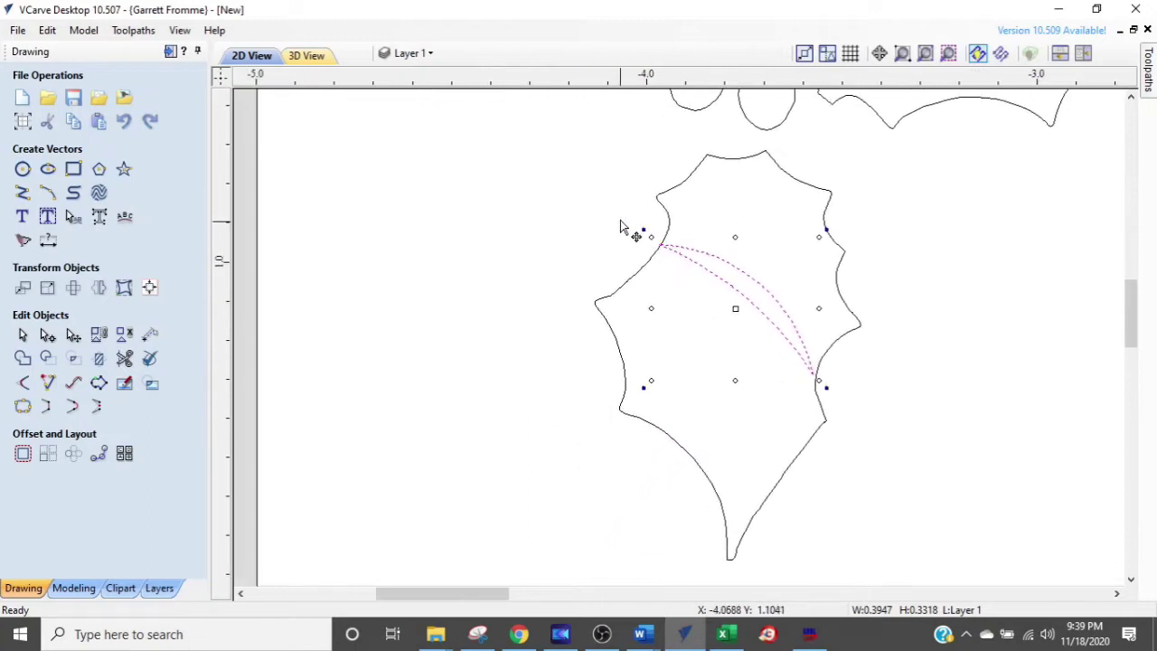
{"action": "left_click_drag", "start_coordinate": [645, 228], "coordinate": [732, 452]}
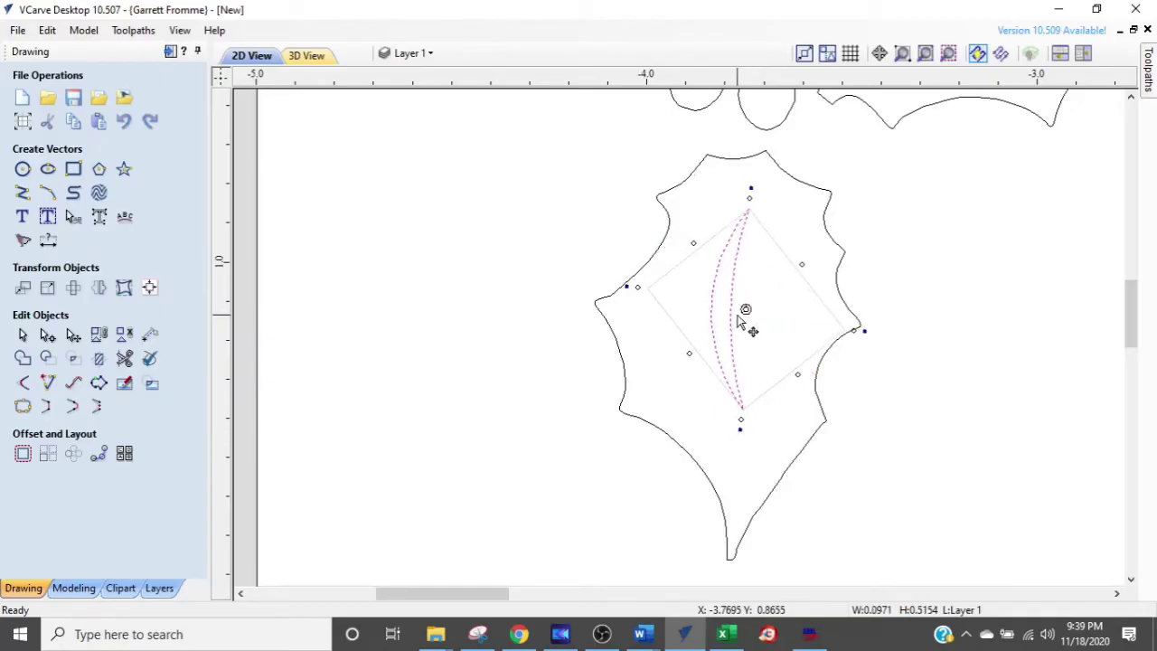
Rotate the right leaf's vein to lie lengthwise along the leaf and nudge it down
{"action": "middle_click_drag", "start_coordinate": [775, 302], "coordinate": [798, 330]}
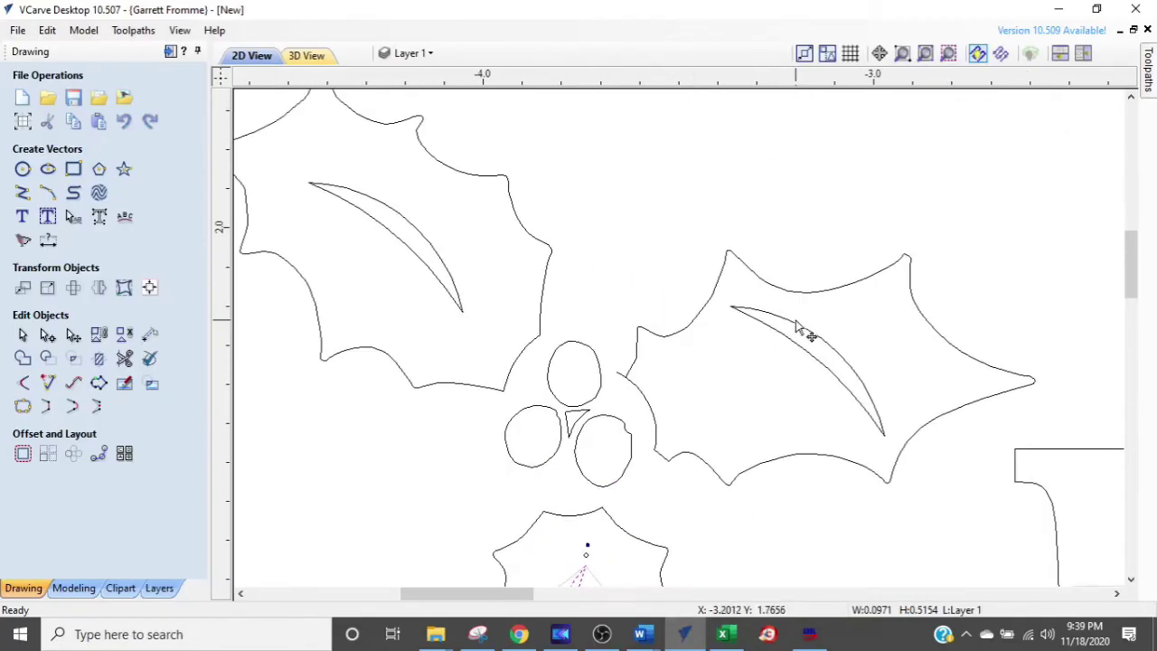
{"action": "left_click", "coordinate": [746, 320]}
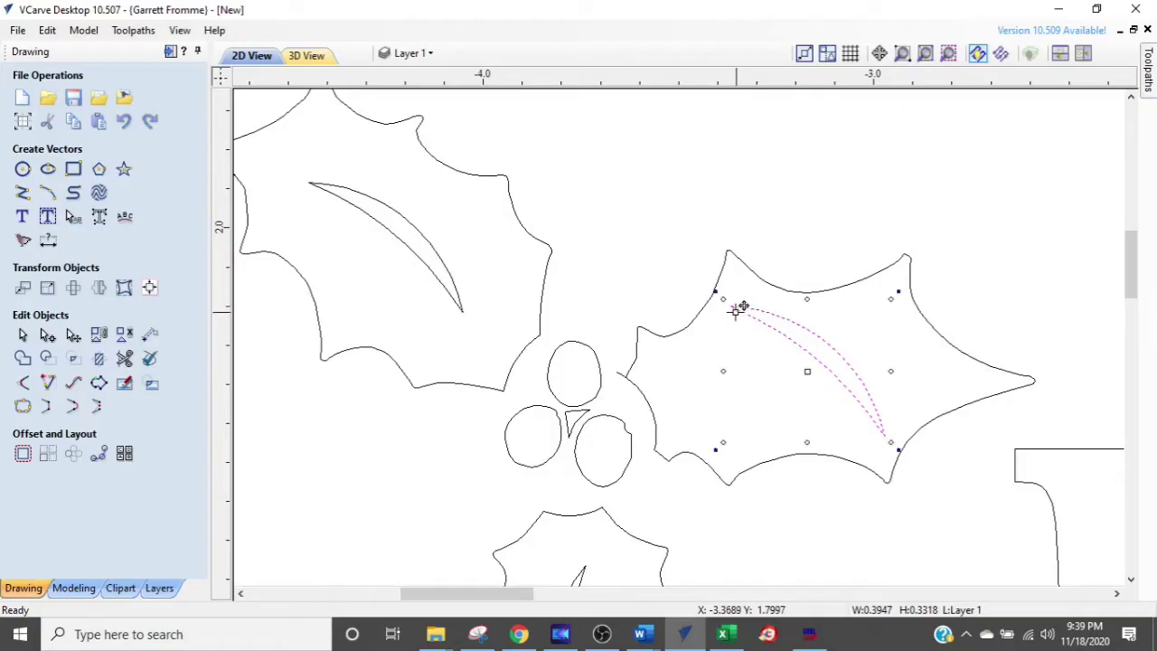
{"action": "left_click_drag", "start_coordinate": [714, 295], "coordinate": [694, 391]}
{"action": "key", "text": "Down"}
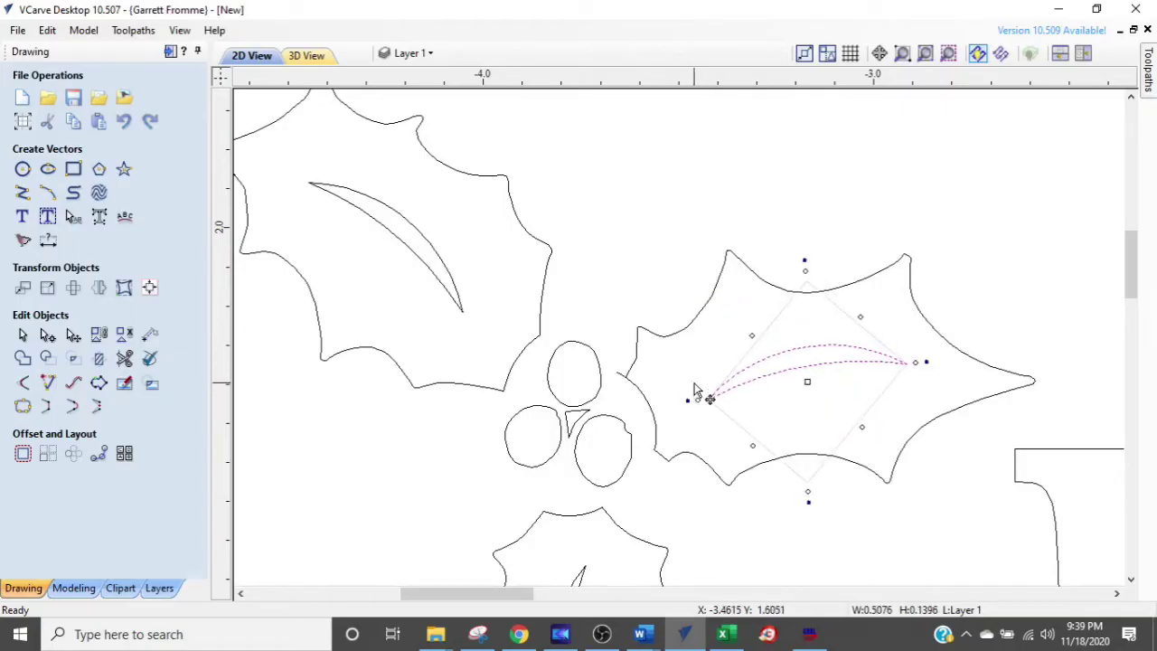
{"action": "scroll", "coordinate": [679, 382], "scroll_direction": "up", "scroll_amount": 2}
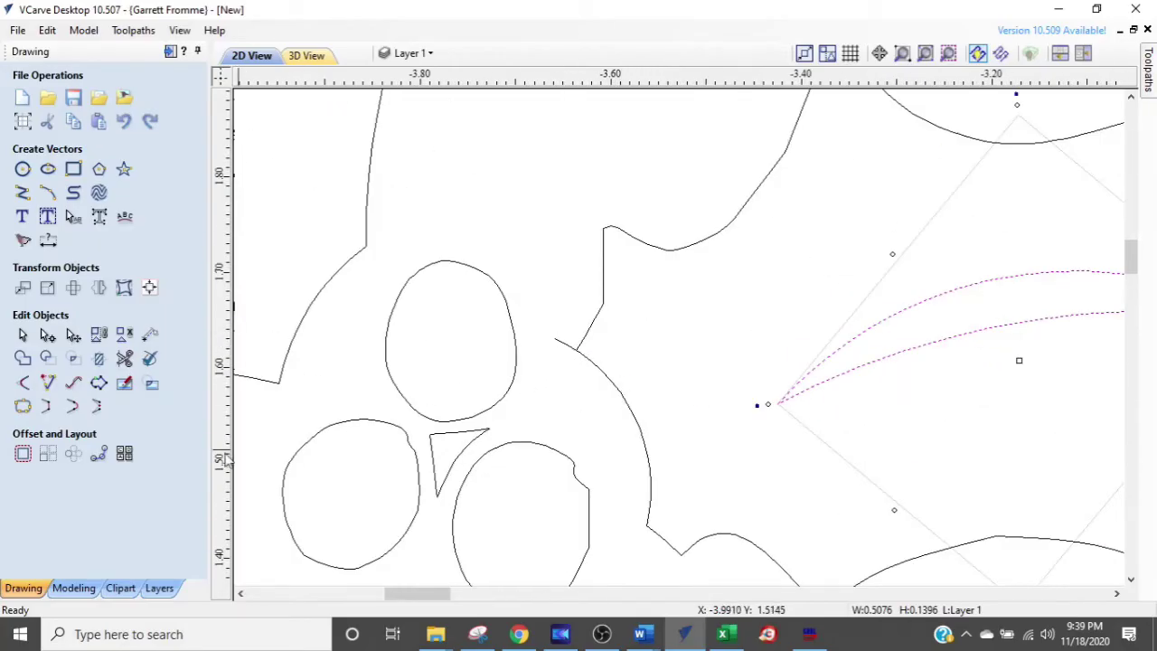
{"action": "left_click", "coordinate": [124, 359]}
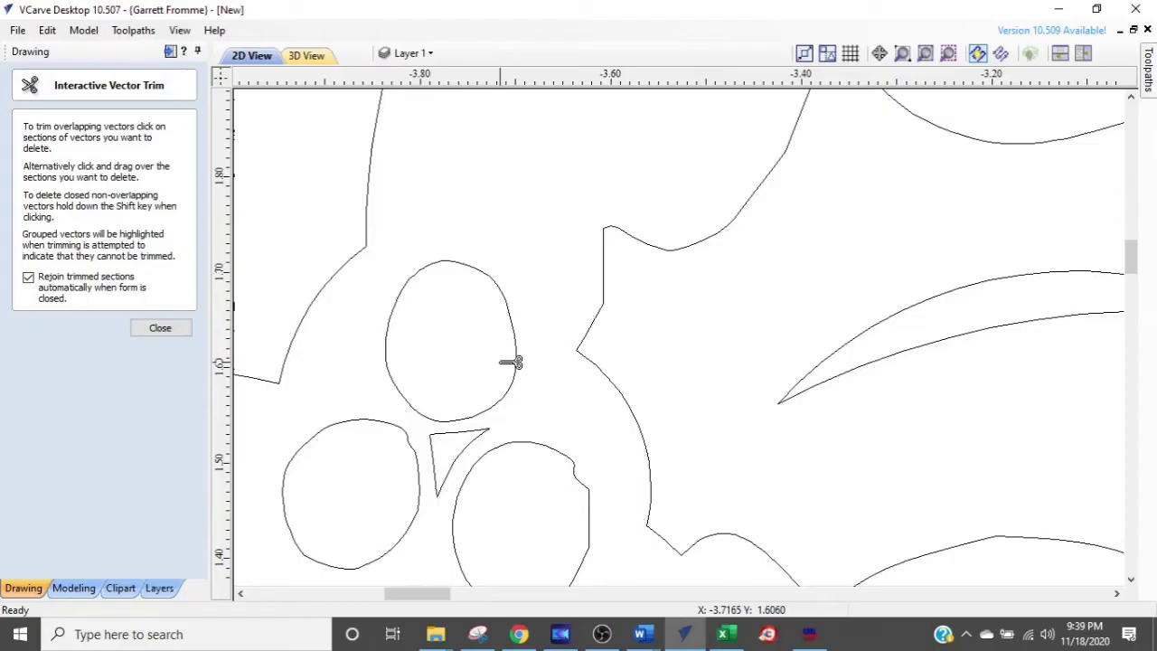
{"action": "key", "text": "Escape"}
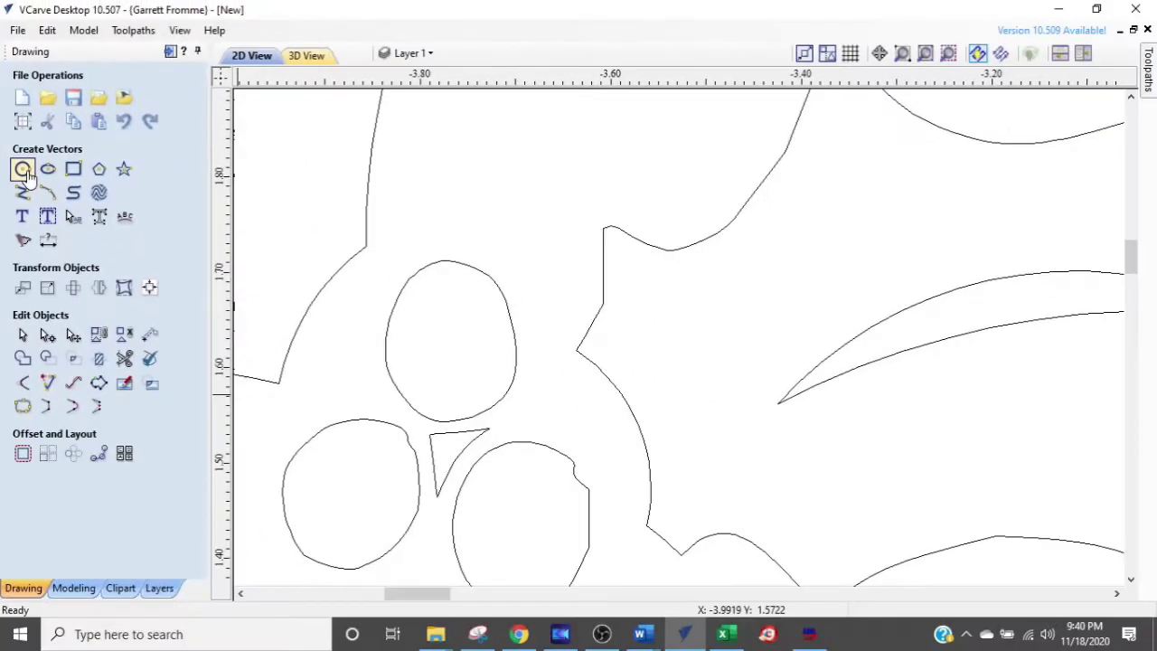
Draw circles of about 0.16–0.165 inch diameter over the top, lower-right and left berries
{"action": "left_click", "coordinate": [144, 333]}
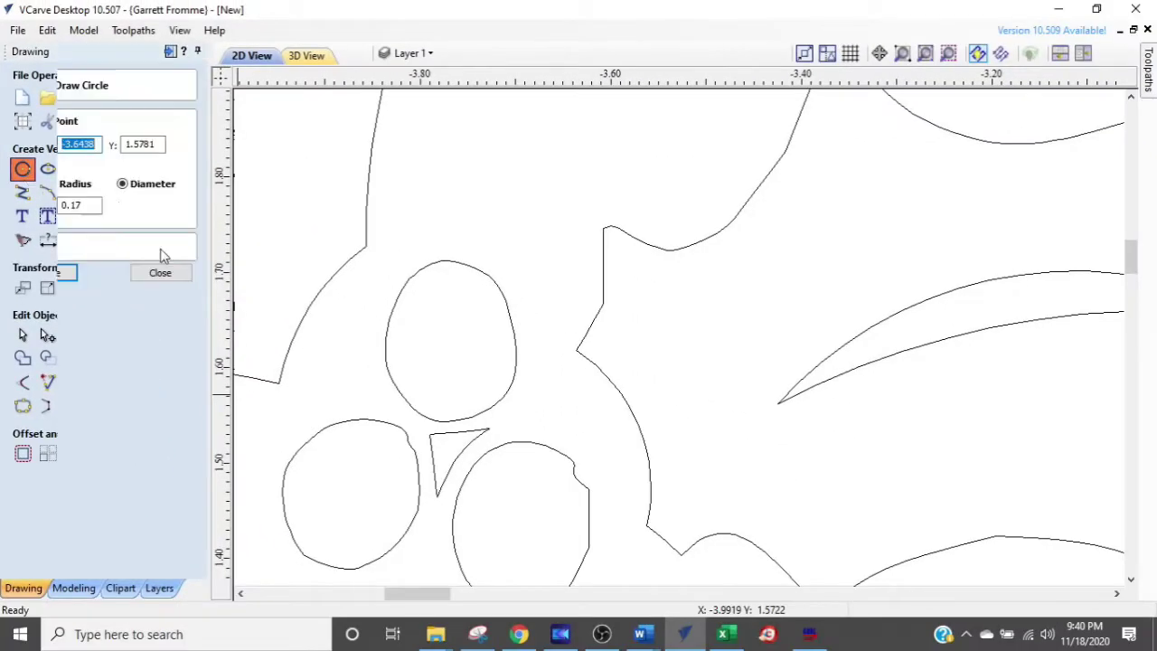
{"action": "scroll", "coordinate": [425, 367], "scroll_direction": "up", "scroll_amount": 2}
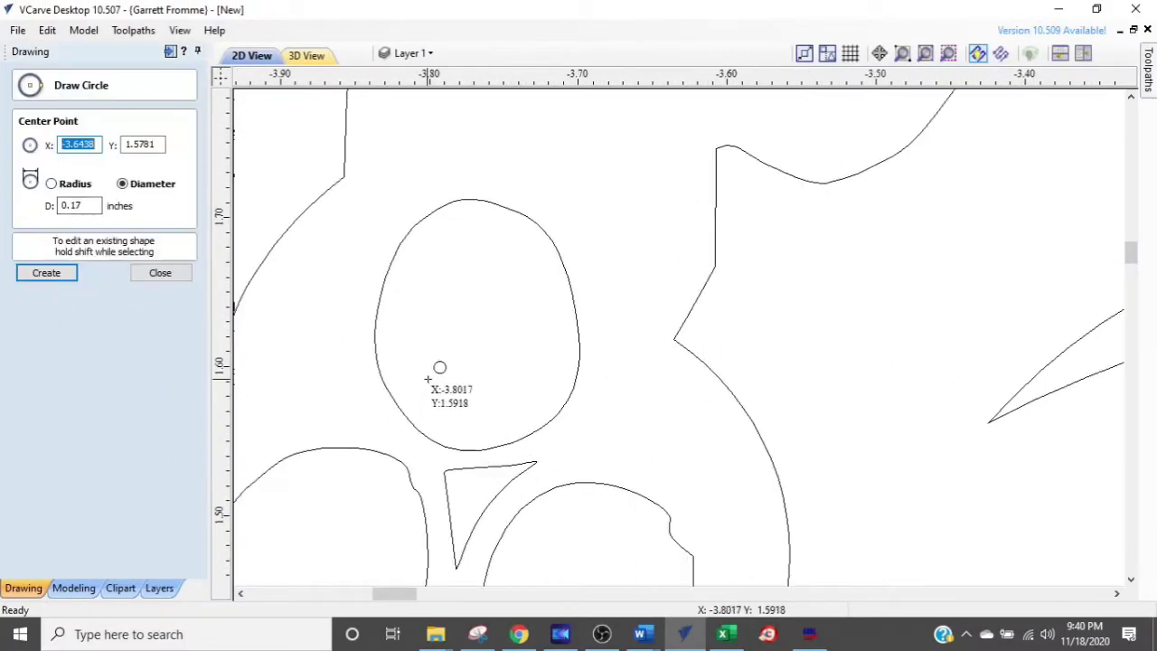
{"action": "left_click", "coordinate": [475, 325]}
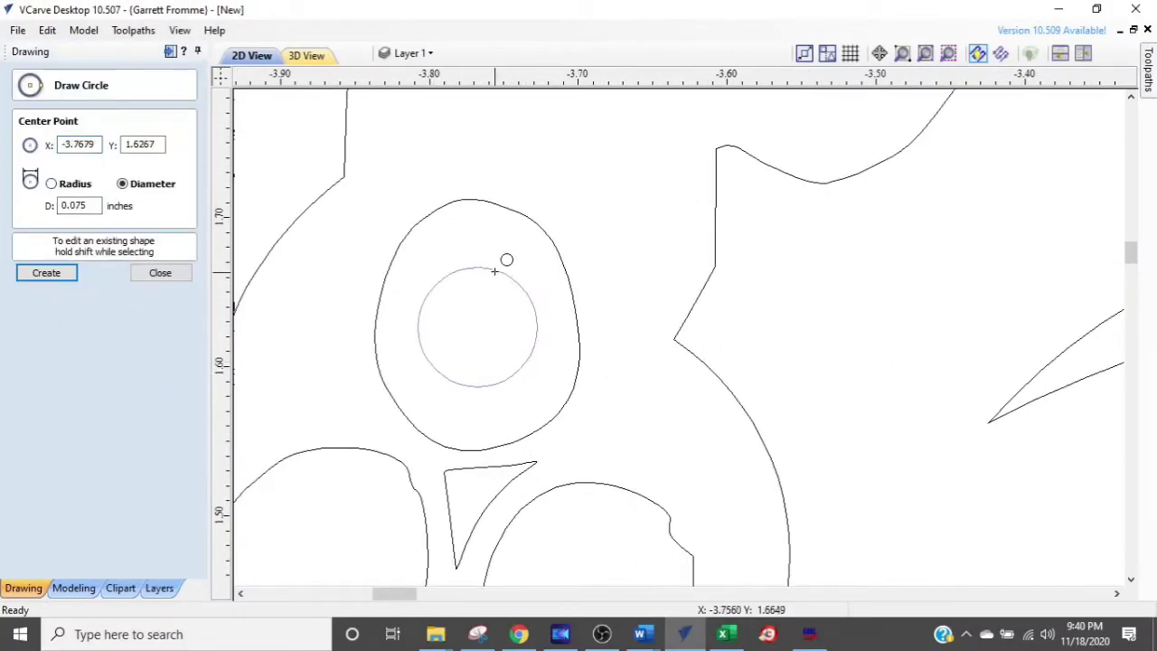
{"action": "left_click", "coordinate": [532, 222]}
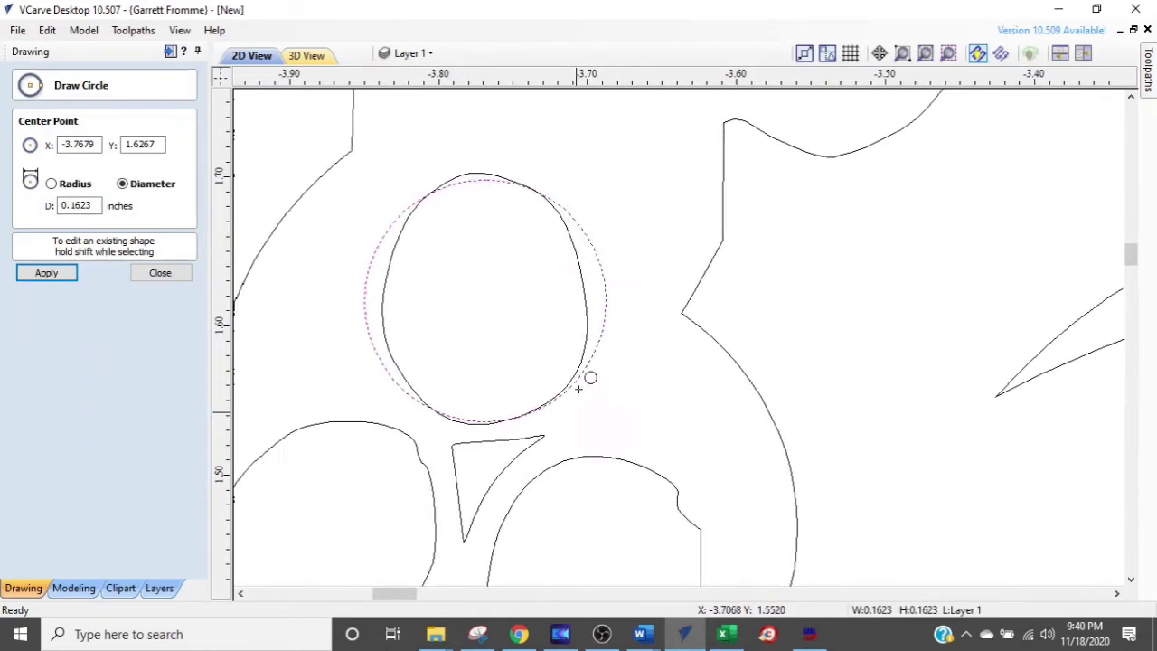
{"action": "middle_click_drag", "start_coordinate": [591, 377], "coordinate": [620, 271]}
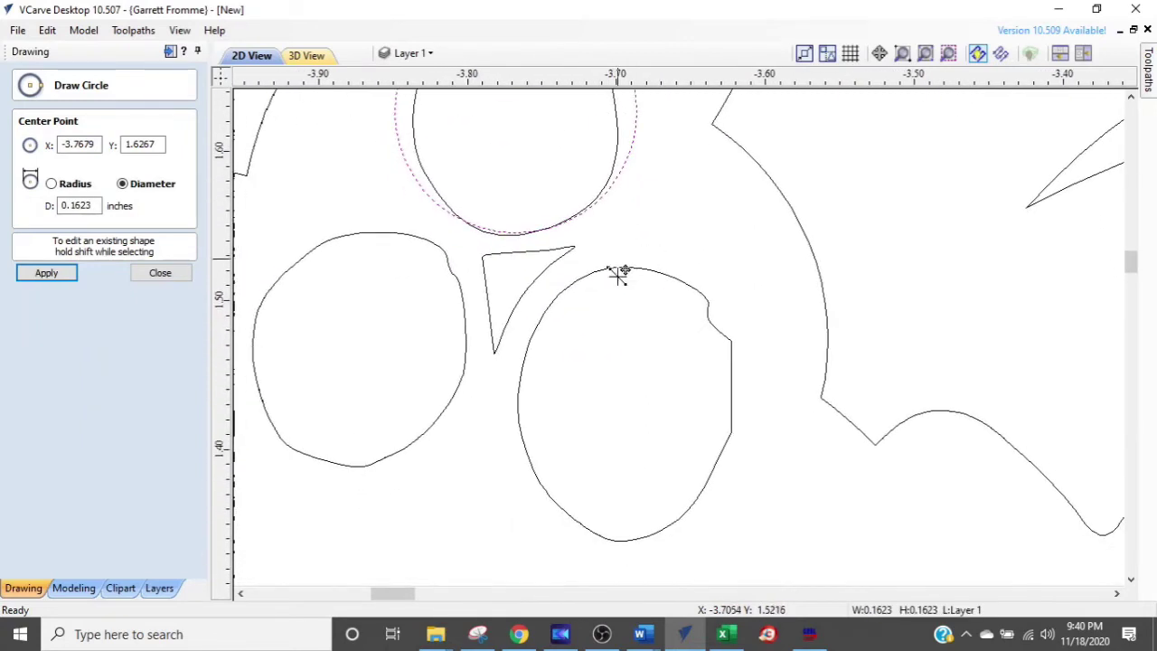
{"action": "left_click", "coordinate": [626, 408]}
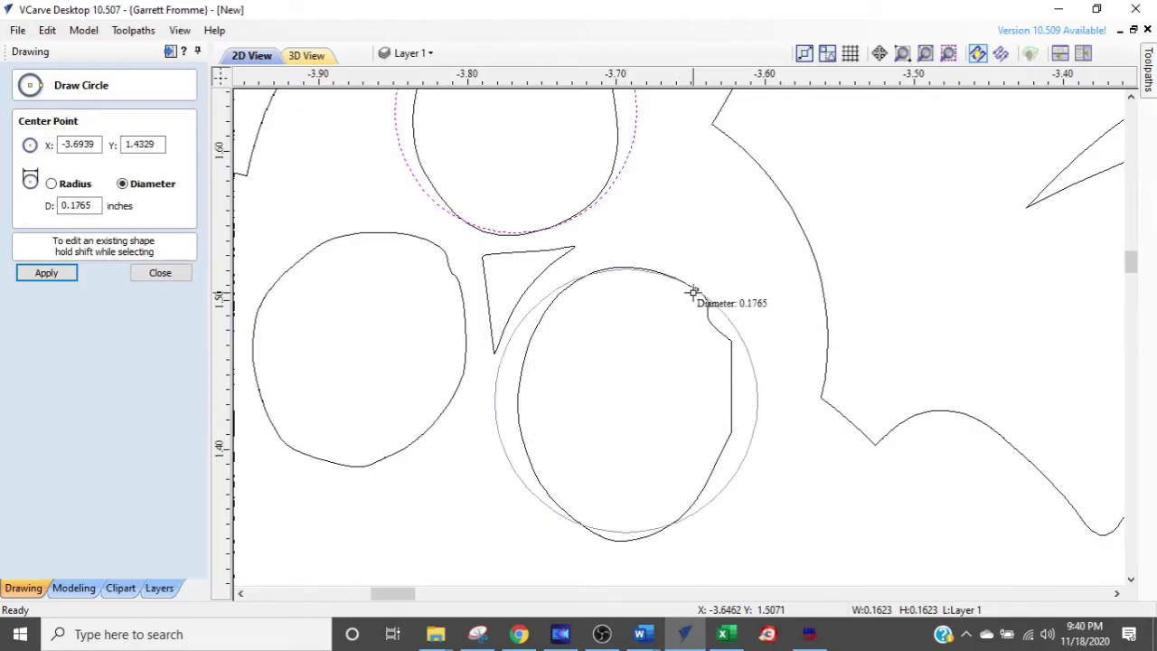
{"action": "left_click", "coordinate": [693, 298]}
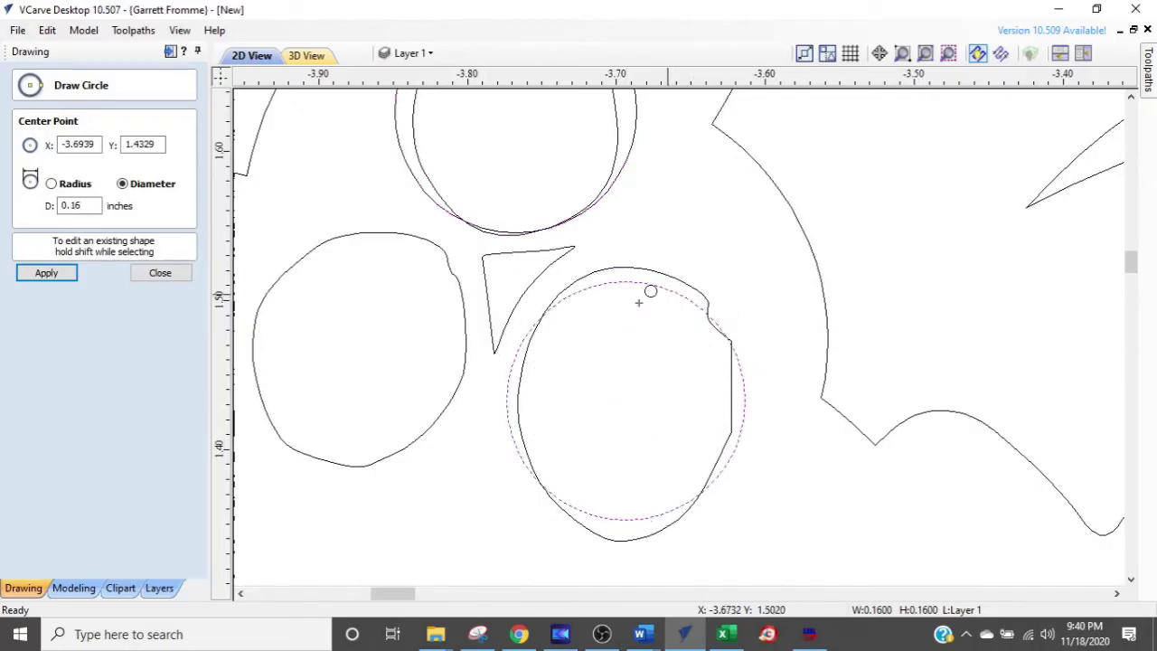
{"action": "left_click", "coordinate": [347, 351]}
{"action": "left_click", "coordinate": [390, 267]}
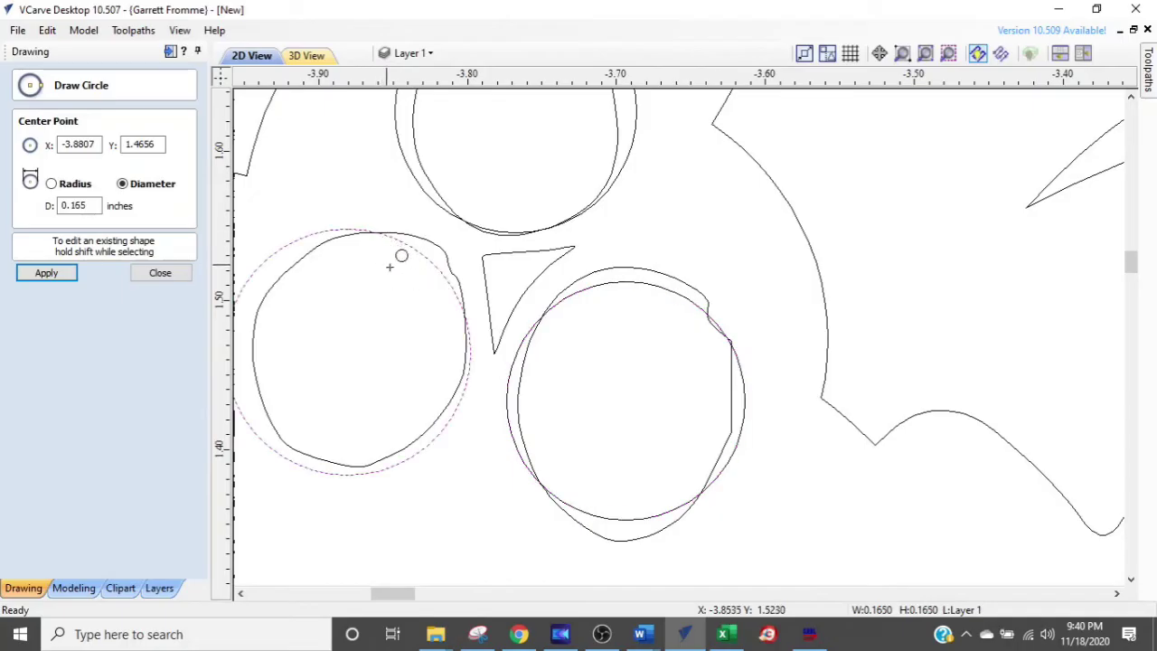
Delete the old irregular berry outlines and the triangle
{"action": "key", "text": "Escape"}
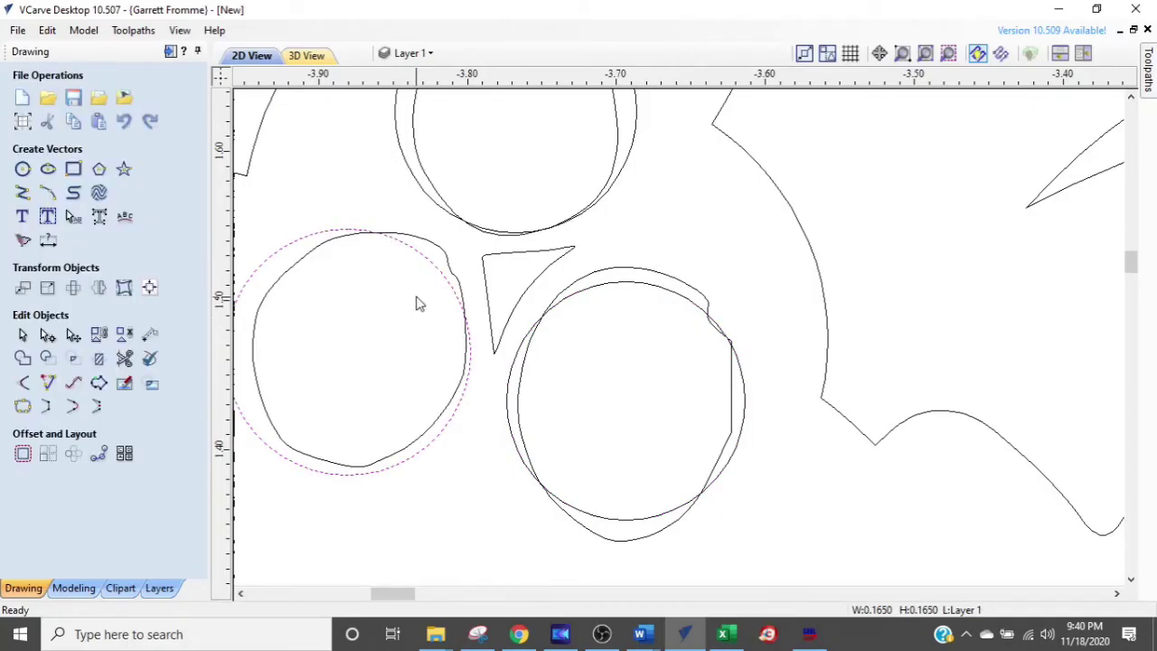
{"action": "scroll", "coordinate": [419, 304], "scroll_direction": "up", "scroll_amount": 2}
{"action": "left_click", "coordinate": [439, 223]}
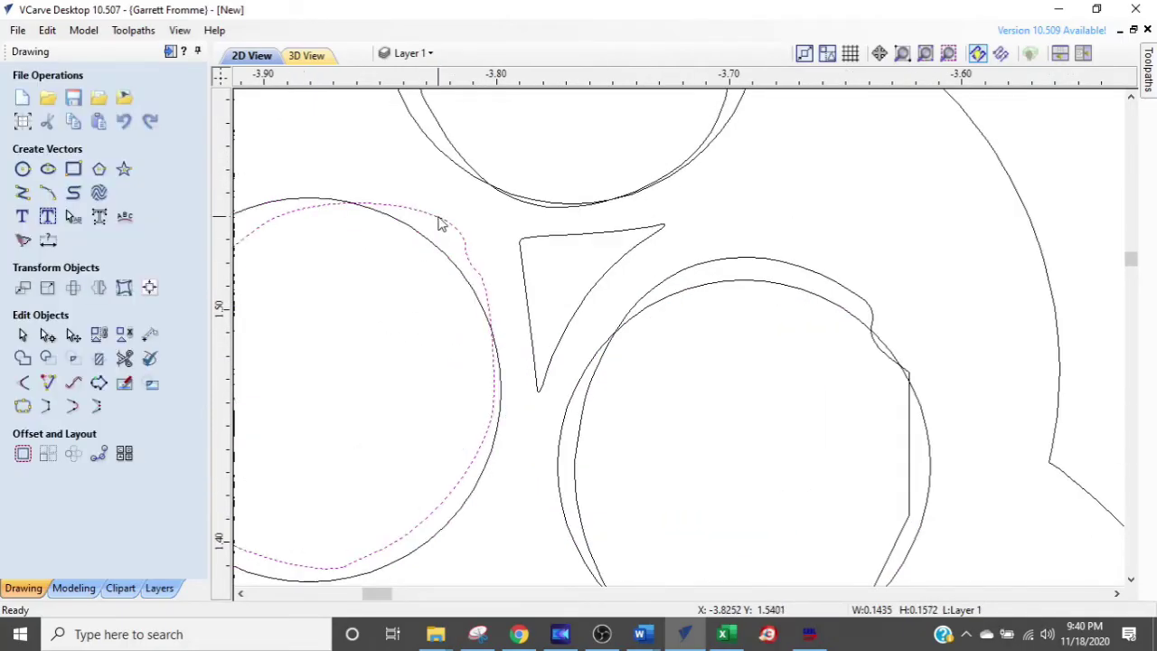
{"action": "key", "text": "Escape"}
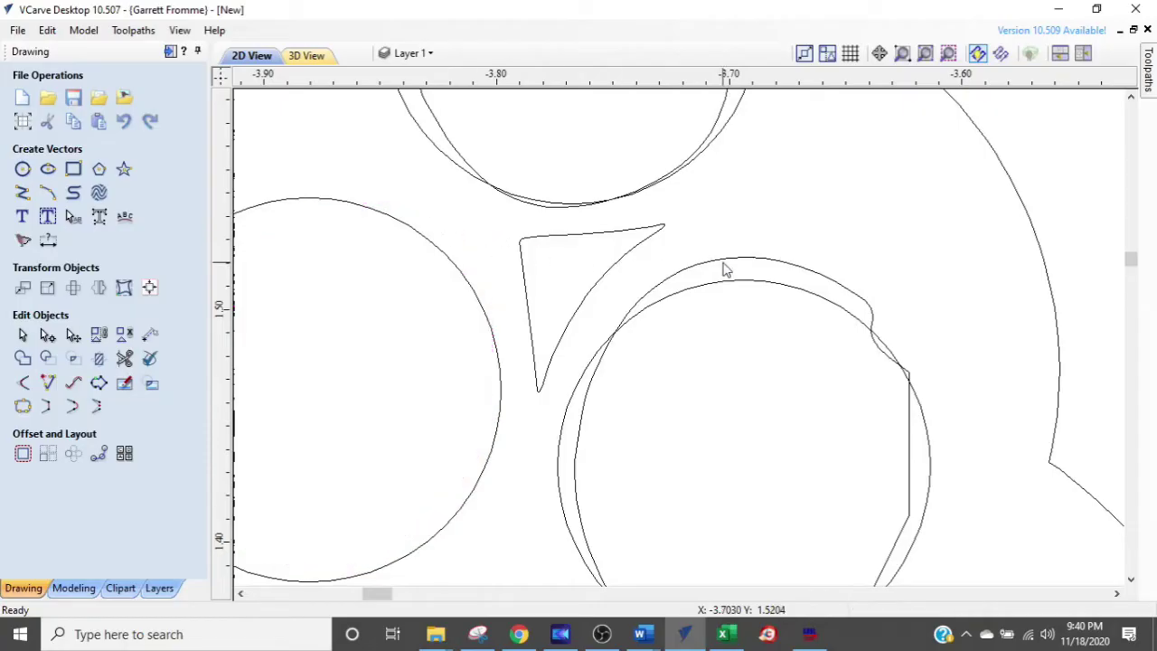
{"action": "key", "text": "ctrl+z"}
{"action": "middle_click_drag", "start_coordinate": [710, 193], "coordinate": [612, 508]}
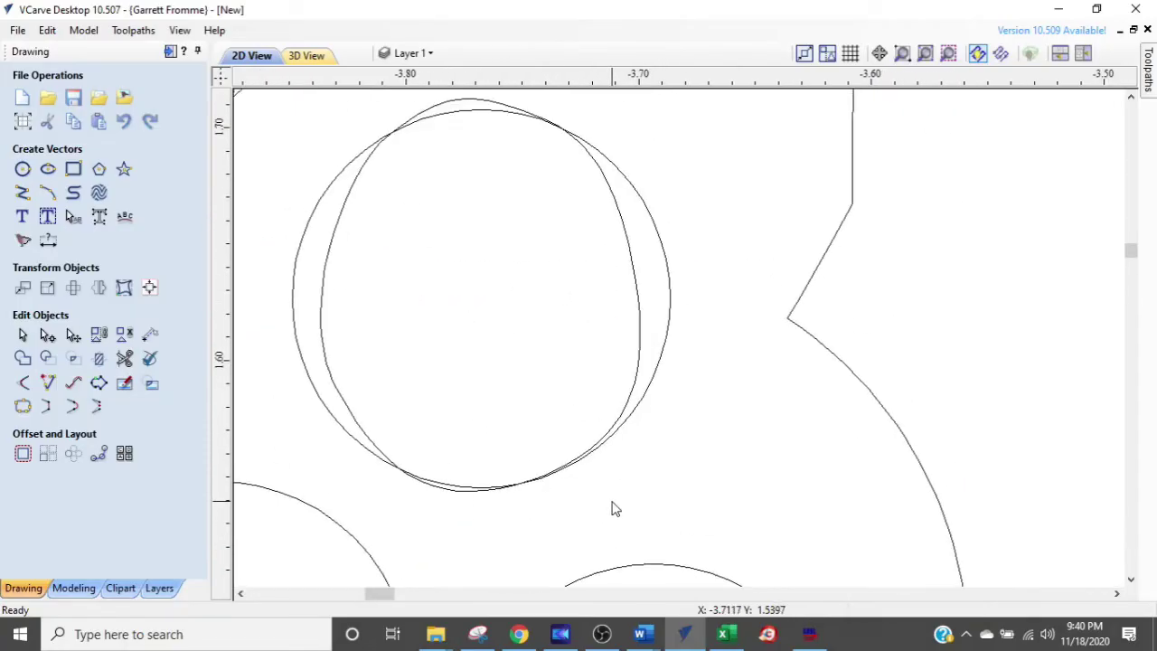
{"action": "key", "text": "ctrl+z"}
Move the right holly leaf and its vein slightly down
{"action": "scroll", "coordinate": [607, 339], "scroll_direction": "down", "scroll_amount": 5}
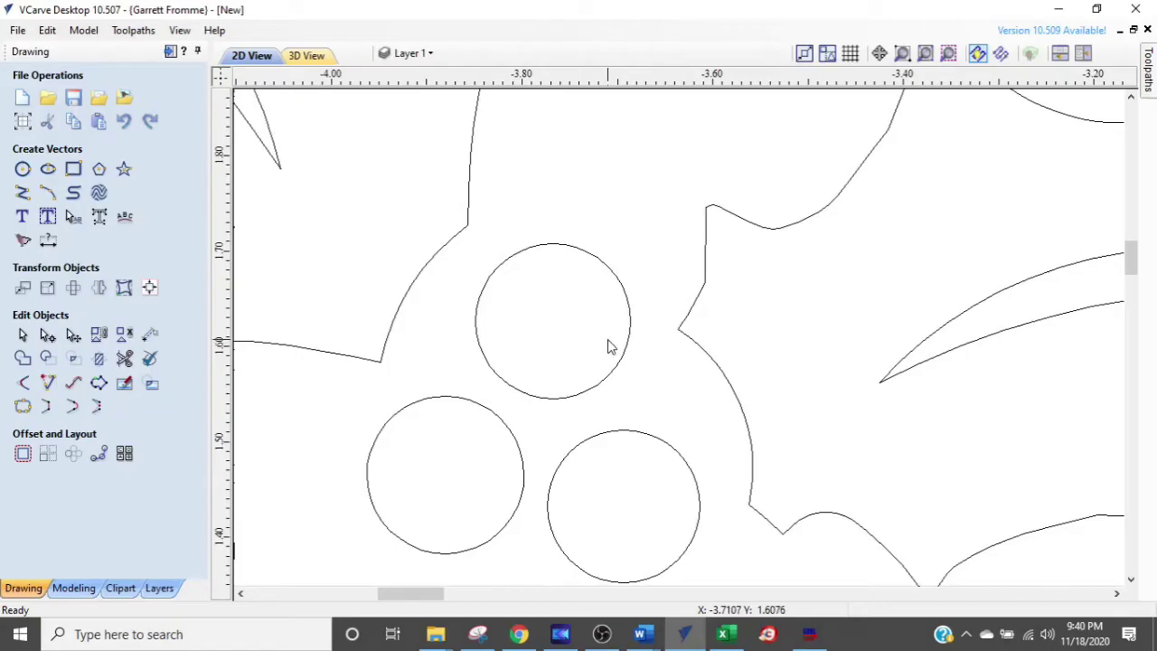
{"action": "mouse_move", "coordinate": [682, 406]}
{"action": "middle_mouse_down"}
{"action": "mouse_move", "coordinate": [633, 328]}
{"action": "mouse_move", "coordinate": [547, 245]}
{"action": "mouse_move", "coordinate": [699, 260]}
{"action": "middle_mouse_up"}
{"action": "left_click_drag", "start_coordinate": [769, 140], "coordinate": [657, 371]}
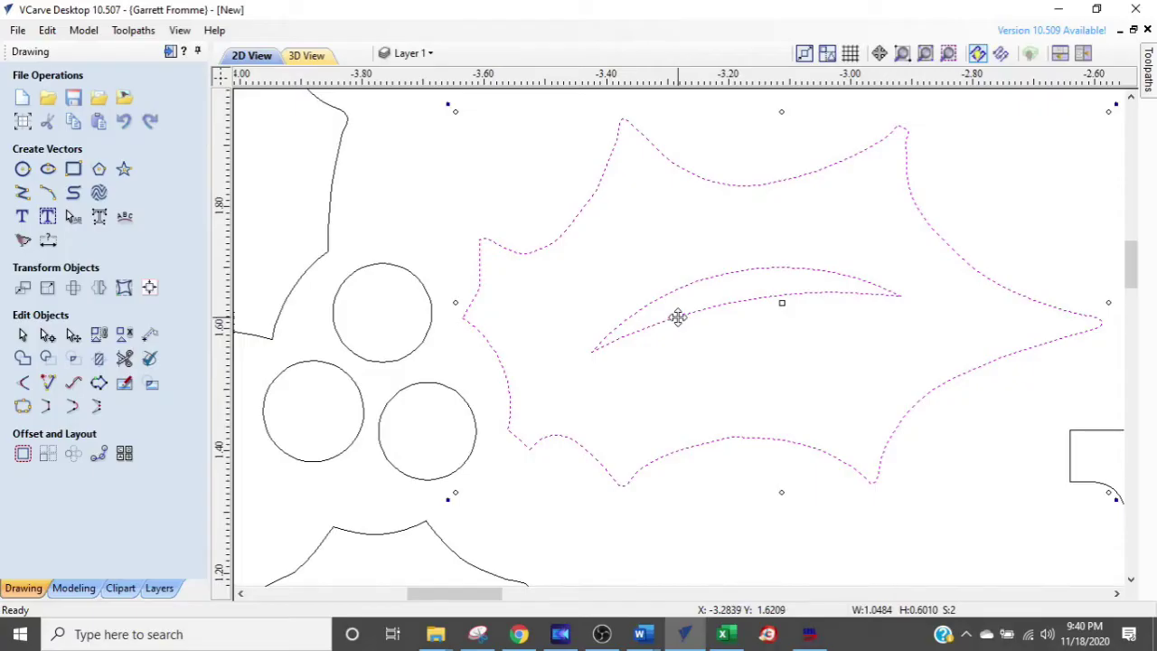
{"action": "left_click_drag", "start_coordinate": [678, 316], "coordinate": [680, 330]}
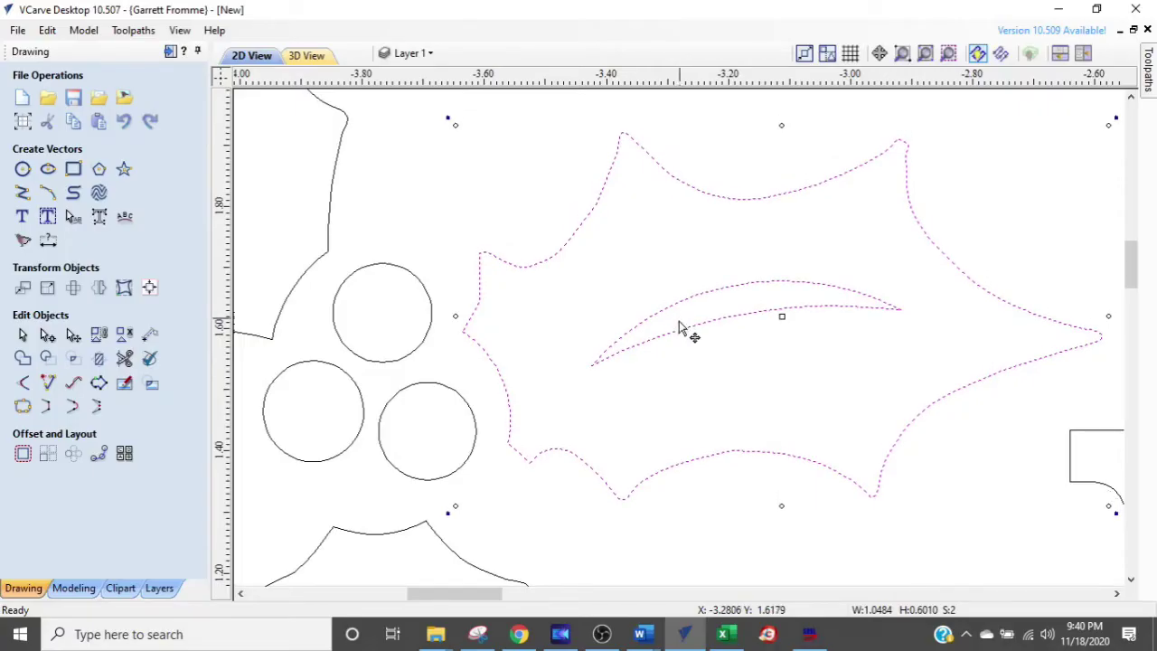
Rotate the lower holly leaf and its vein to a new angle and shift it slightly left
{"action": "middle_click_drag", "start_coordinate": [666, 336], "coordinate": [891, 121]}
{"action": "middle_click_drag", "start_coordinate": [790, 478], "coordinate": [811, 343]}
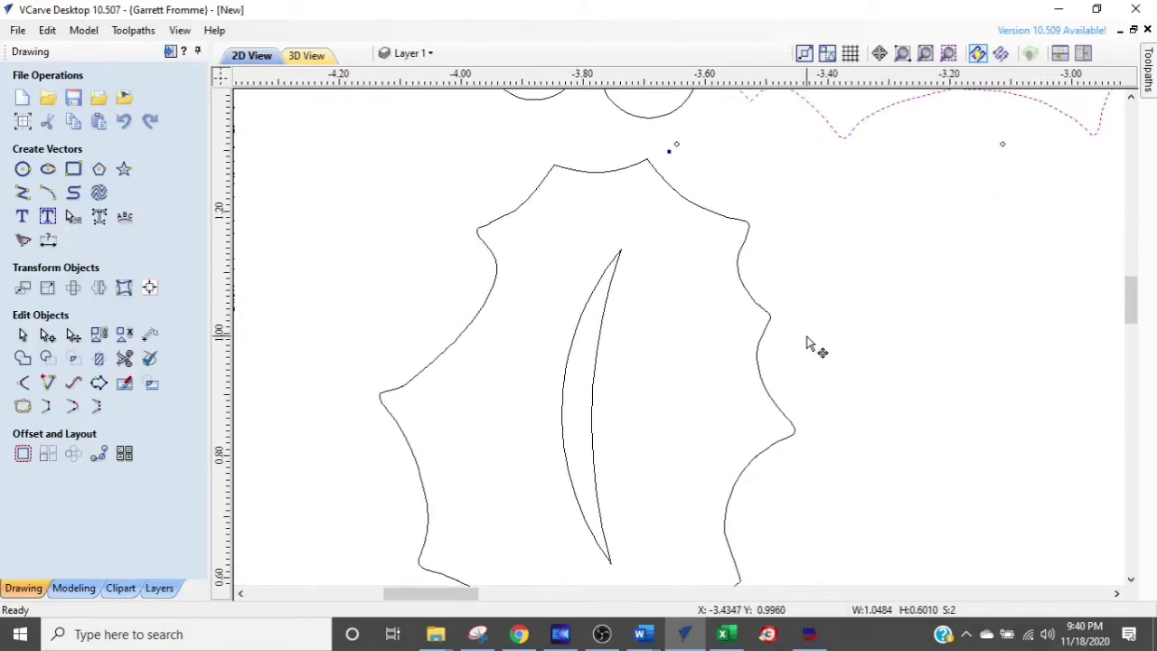
{"action": "left_click_drag", "start_coordinate": [822, 322], "coordinate": [445, 376]}
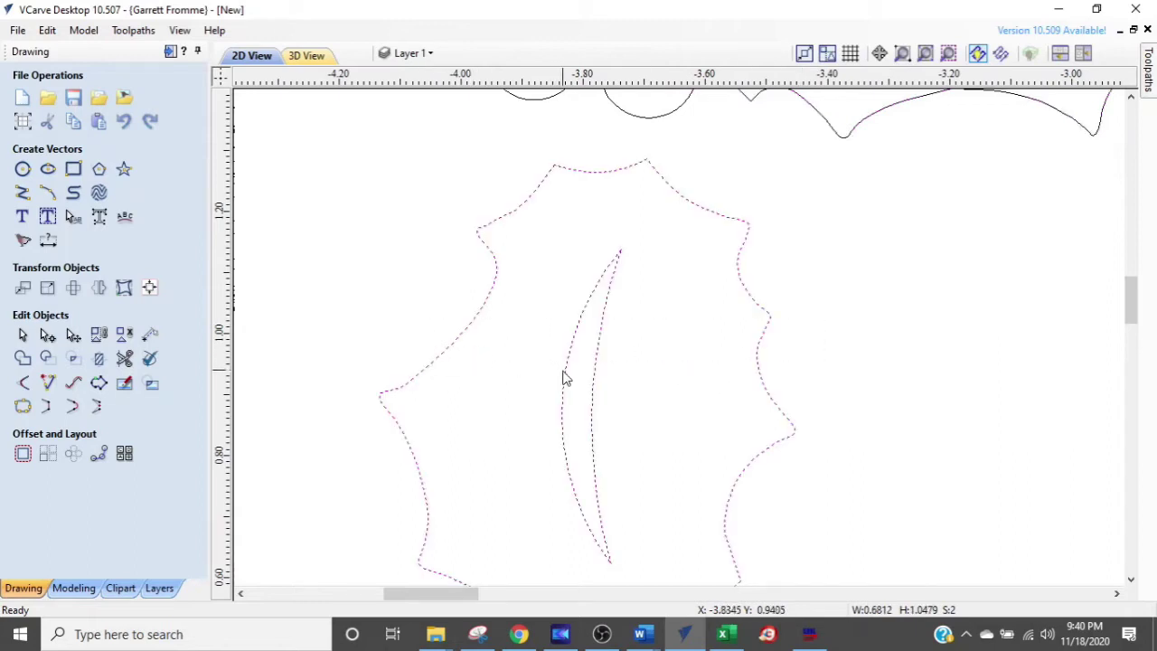
{"action": "left_click", "coordinate": [592, 424]}
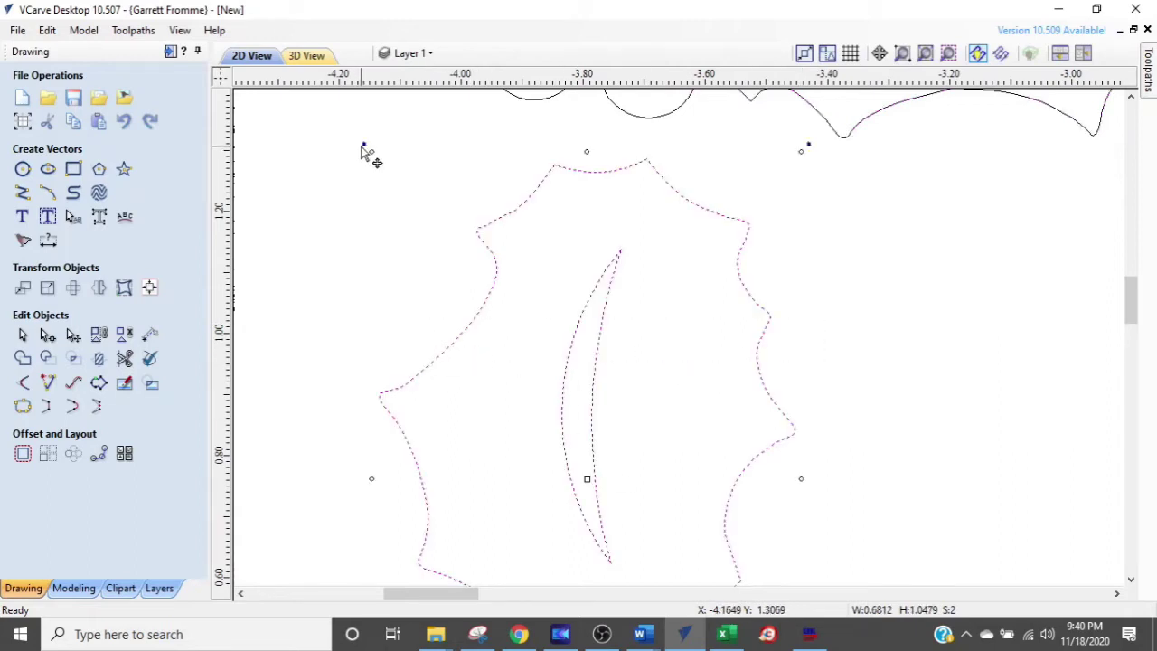
{"action": "left_click_drag", "start_coordinate": [362, 142], "coordinate": [401, 129]}
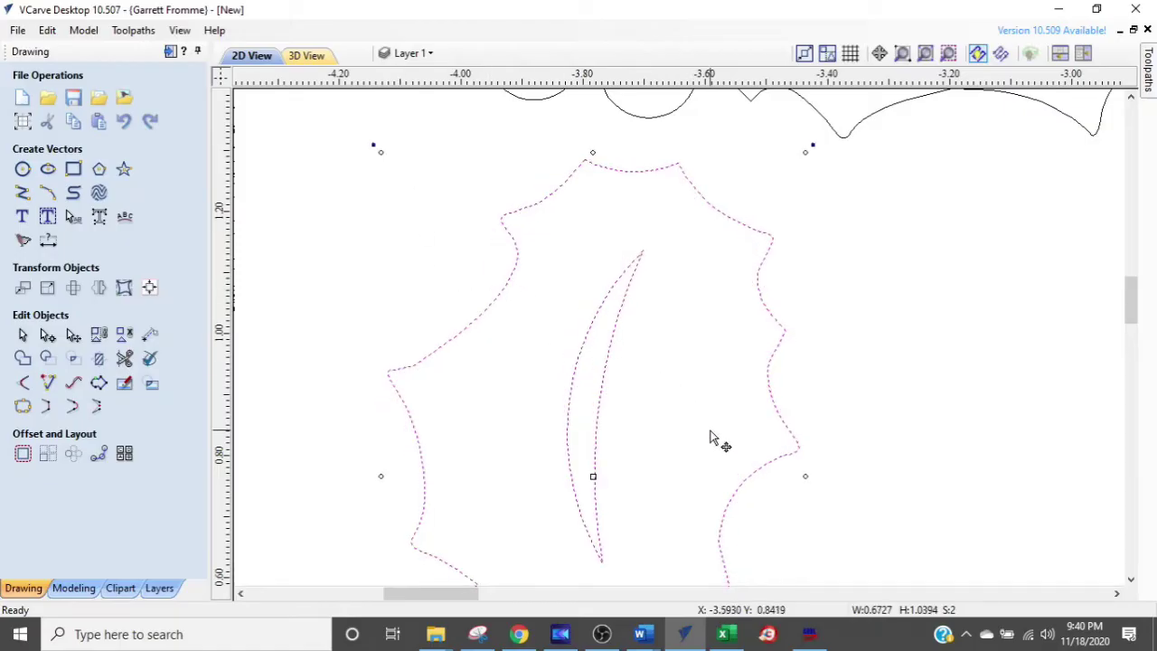
{"action": "scroll", "coordinate": [710, 434], "scroll_direction": "down", "scroll_amount": 3}
{"action": "scroll", "coordinate": [600, 440], "scroll_direction": "up", "scroll_amount": 1}
{"action": "left_click", "coordinate": [599, 440]}
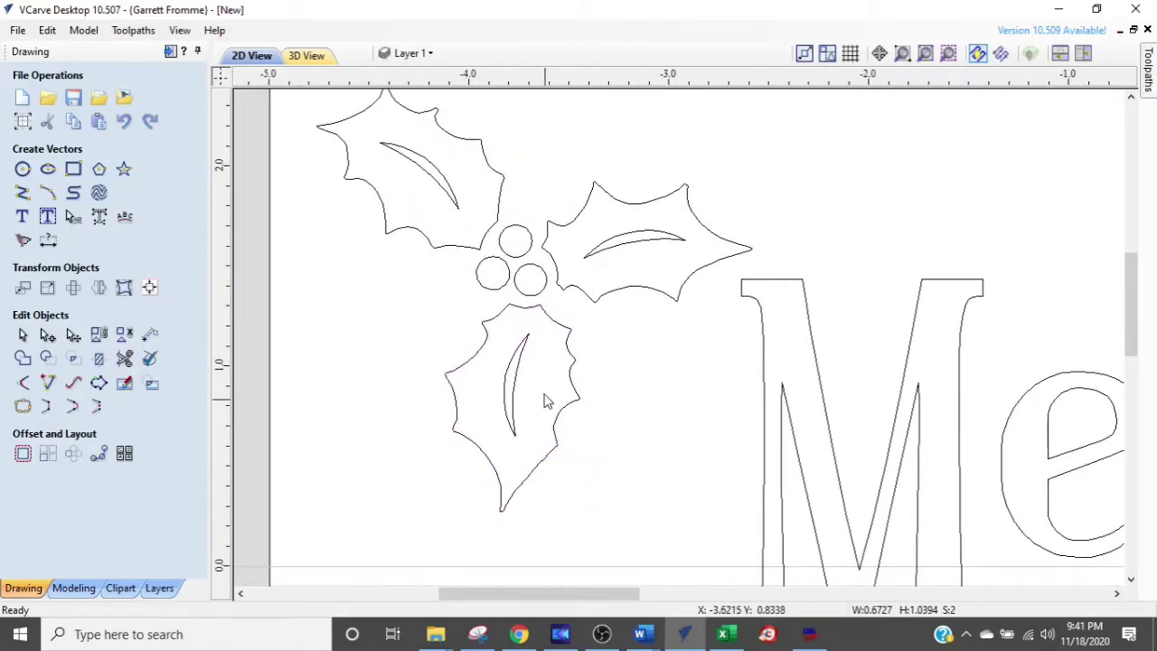
{"action": "left_click_drag", "start_coordinate": [503, 383], "coordinate": [468, 383]}
{"action": "left_click", "coordinate": [695, 445]}
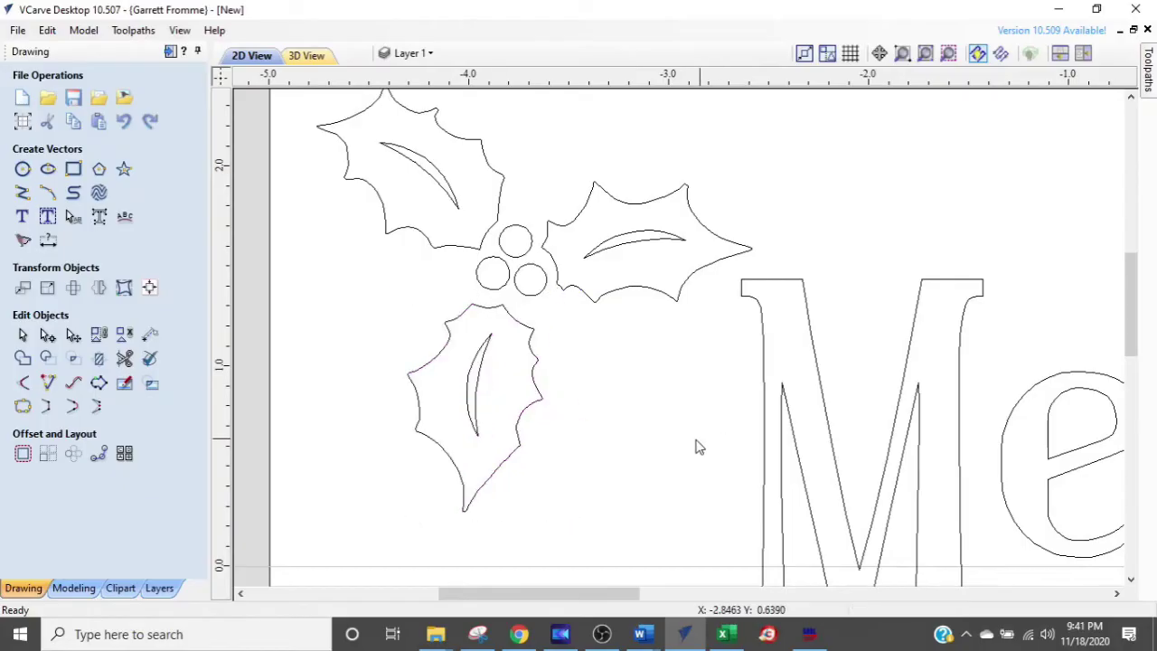
{"action": "scroll", "coordinate": [682, 435], "scroll_direction": "down", "scroll_amount": 2}
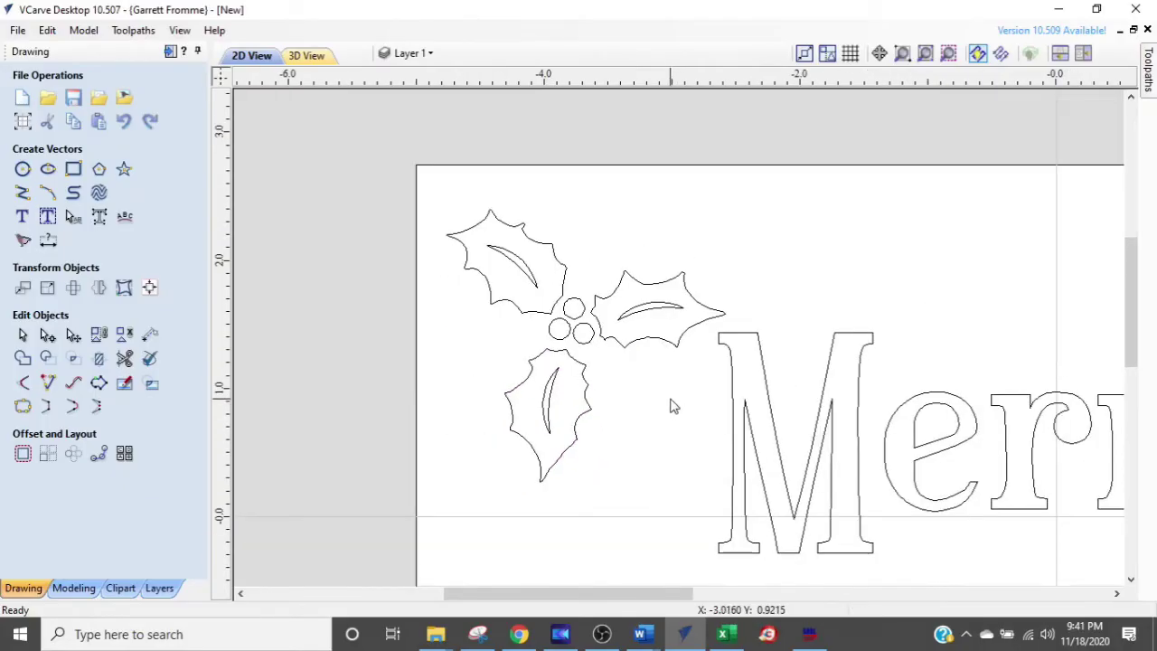
Delete the small circle and highlight stroke inside the middle bulb
{"action": "scroll", "coordinate": [452, 271], "scroll_direction": "down", "scroll_amount": 3}
{"action": "scroll", "coordinate": [611, 199], "scroll_direction": "up", "scroll_amount": 3}
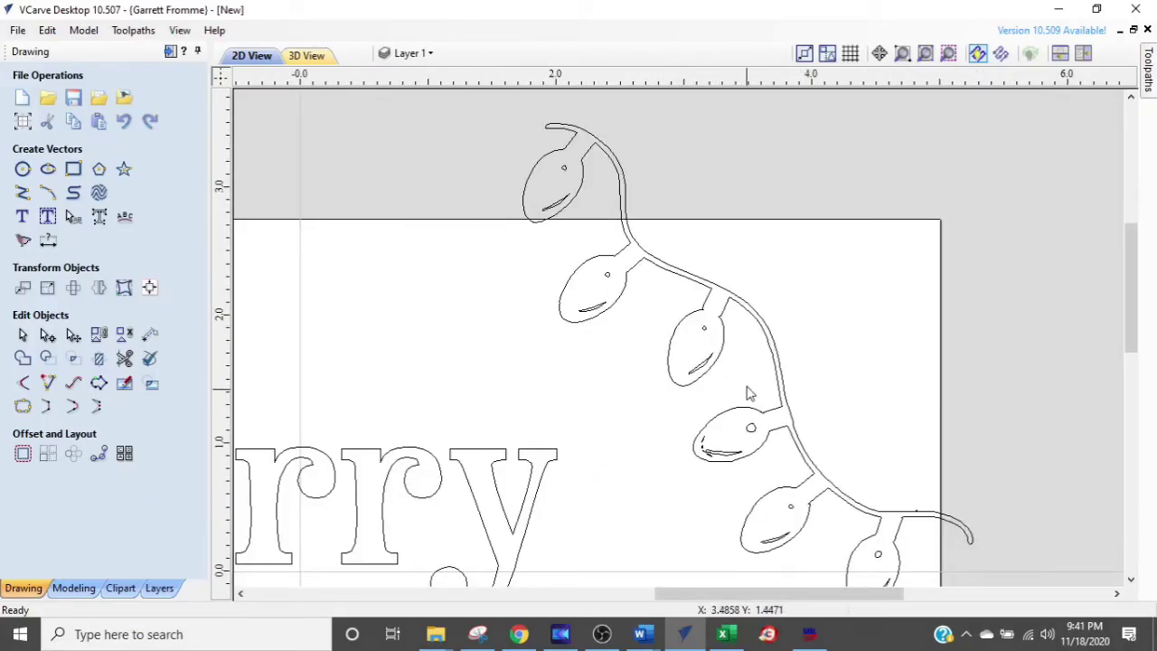
{"action": "scroll", "coordinate": [751, 392], "scroll_direction": "up", "scroll_amount": 2}
{"action": "scroll", "coordinate": [664, 285], "scroll_direction": "up", "scroll_amount": 2}
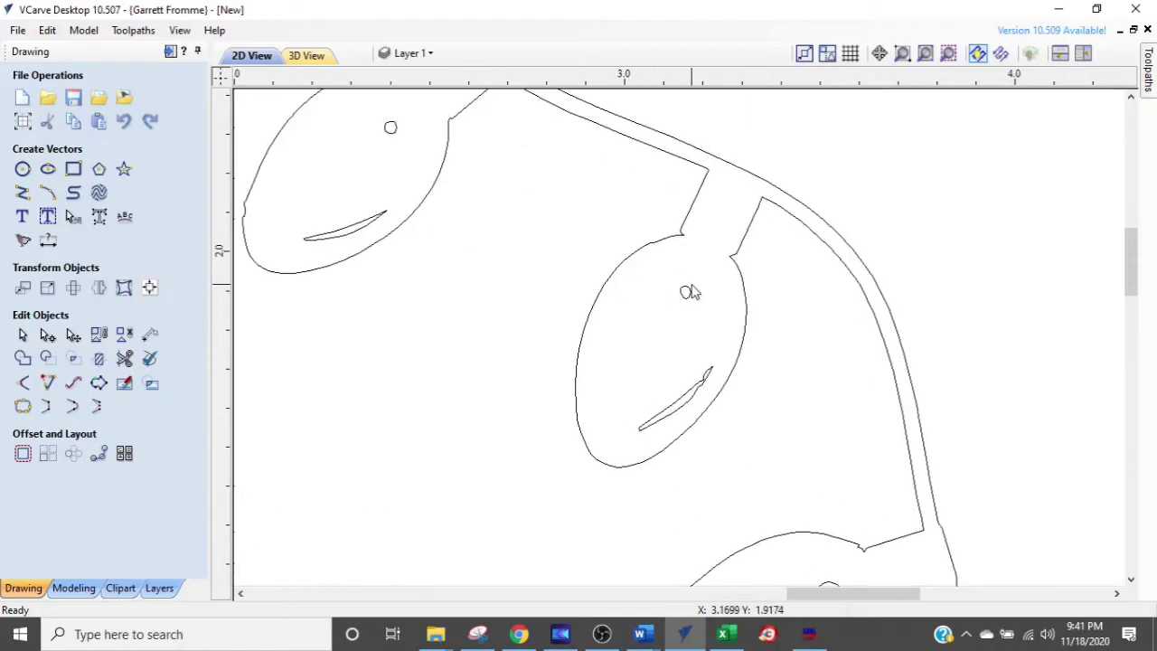
{"action": "left_click", "coordinate": [685, 291]}
{"action": "key", "text": "Delete"}
{"action": "left_click", "coordinate": [683, 408]}
{"action": "key", "text": "Delete"}
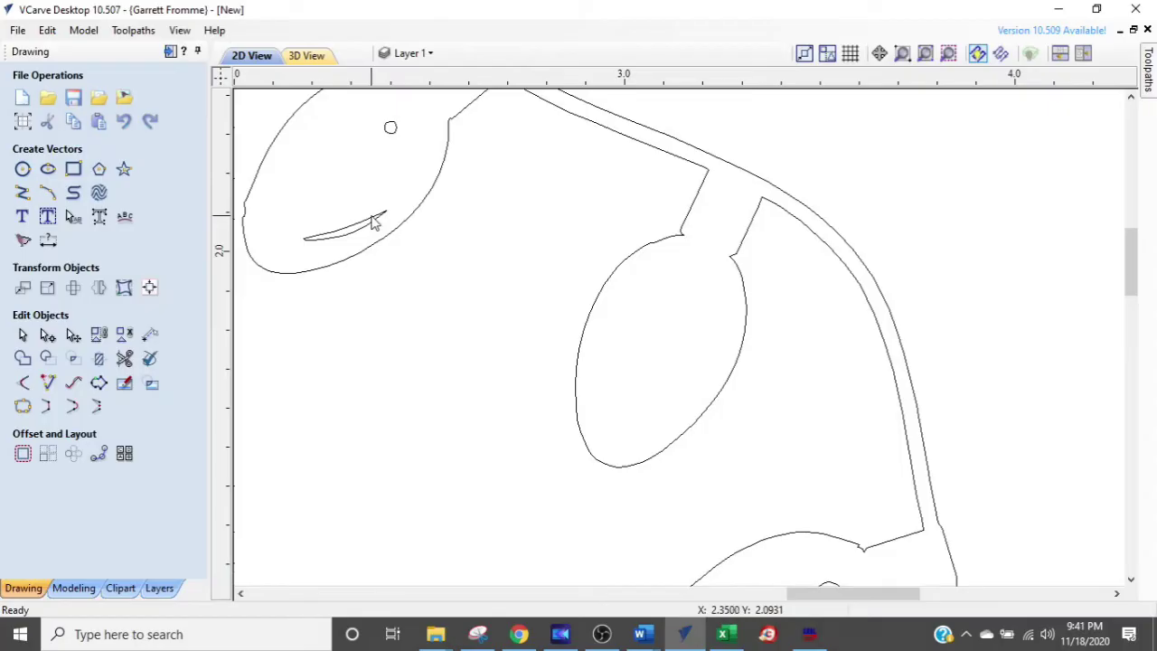
Delete the remaining highlight strokes and small circles from the other bulbs
{"action": "left_click", "coordinate": [373, 223]}
{"action": "key", "text": "Delete"}
{"action": "left_click", "coordinate": [390, 126]}
{"action": "key", "text": "Delete"}
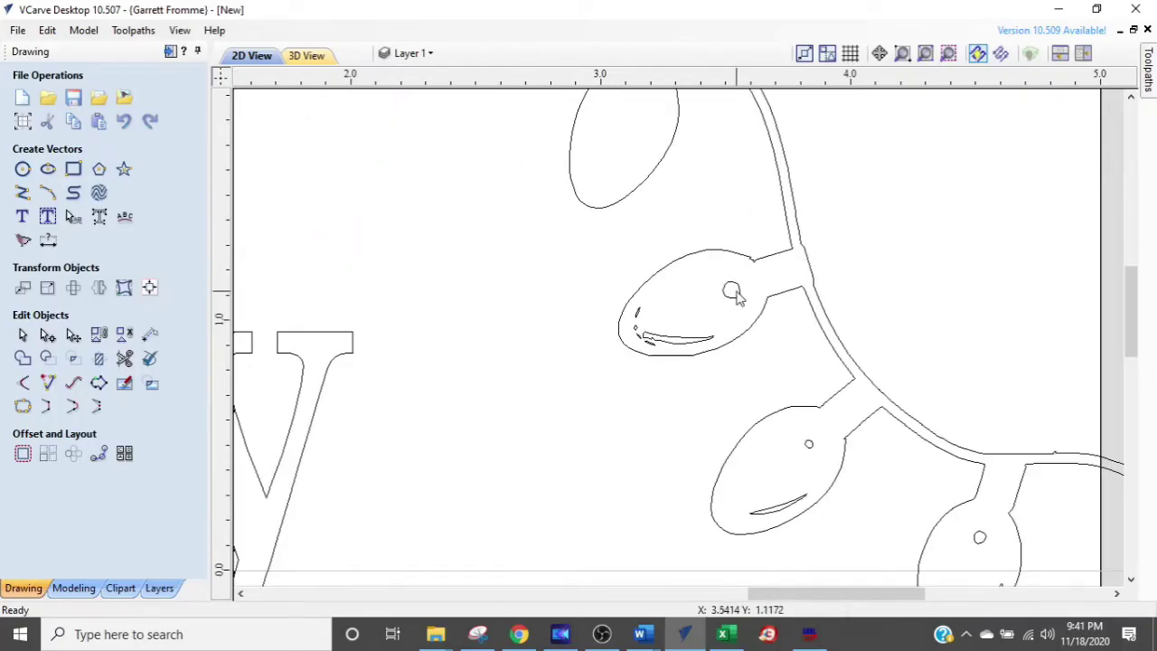
{"action": "left_click", "coordinate": [737, 298]}
{"action": "key", "text": "Delete"}
{"action": "scroll", "coordinate": [666, 362], "scroll_direction": "up", "scroll_amount": 3}
{"action": "scroll", "coordinate": [764, 444], "scroll_direction": "down", "scroll_amount": 2}
{"action": "left_click", "coordinate": [765, 443]}
{"action": "key", "text": "Delete"}
{"action": "left_click", "coordinate": [748, 565]}
{"action": "key", "text": "Delete"}
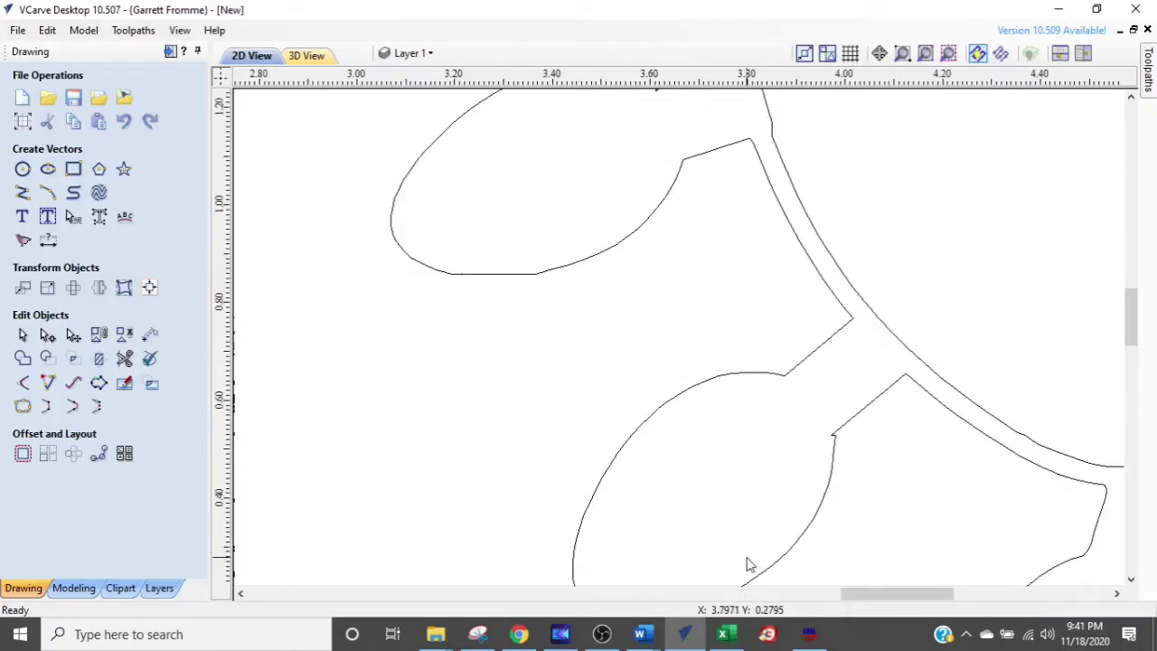
{"action": "scroll", "coordinate": [958, 406], "scroll_direction": "up", "scroll_amount": 2}
{"action": "scroll", "coordinate": [808, 279], "scroll_direction": "down", "scroll_amount": 4}
{"action": "scroll", "coordinate": [784, 316], "scroll_direction": "up", "scroll_amount": 2}
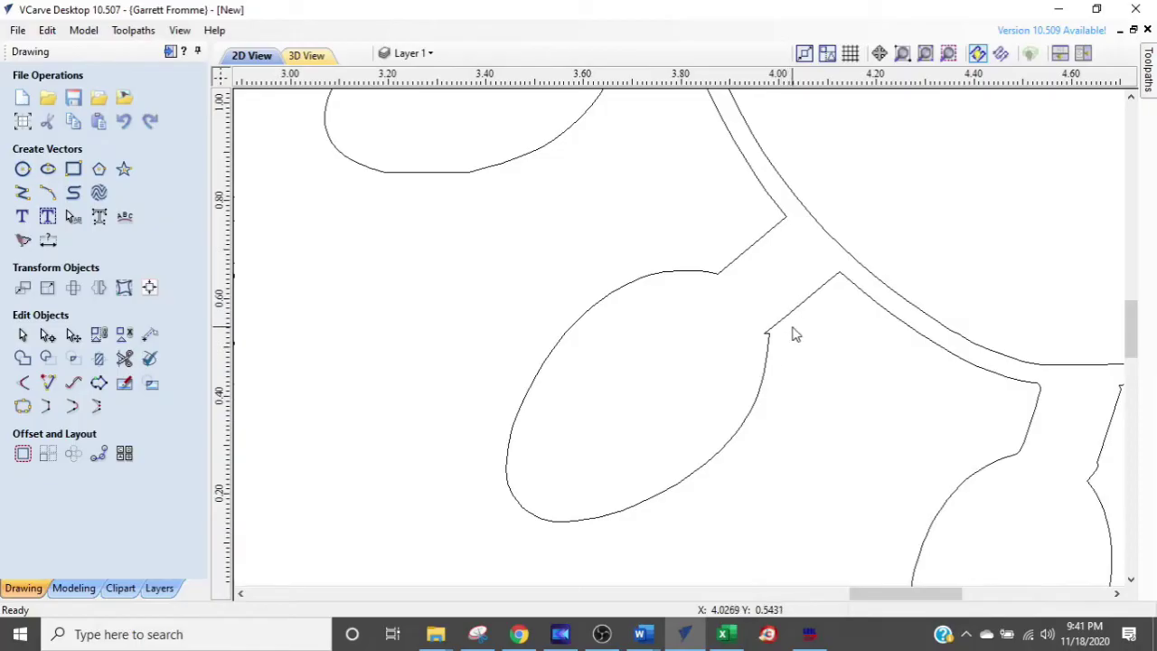
{"action": "scroll", "coordinate": [793, 334], "scroll_direction": "down", "scroll_amount": 2}
{"action": "scroll", "coordinate": [997, 348], "scroll_direction": "up", "scroll_amount": 2}
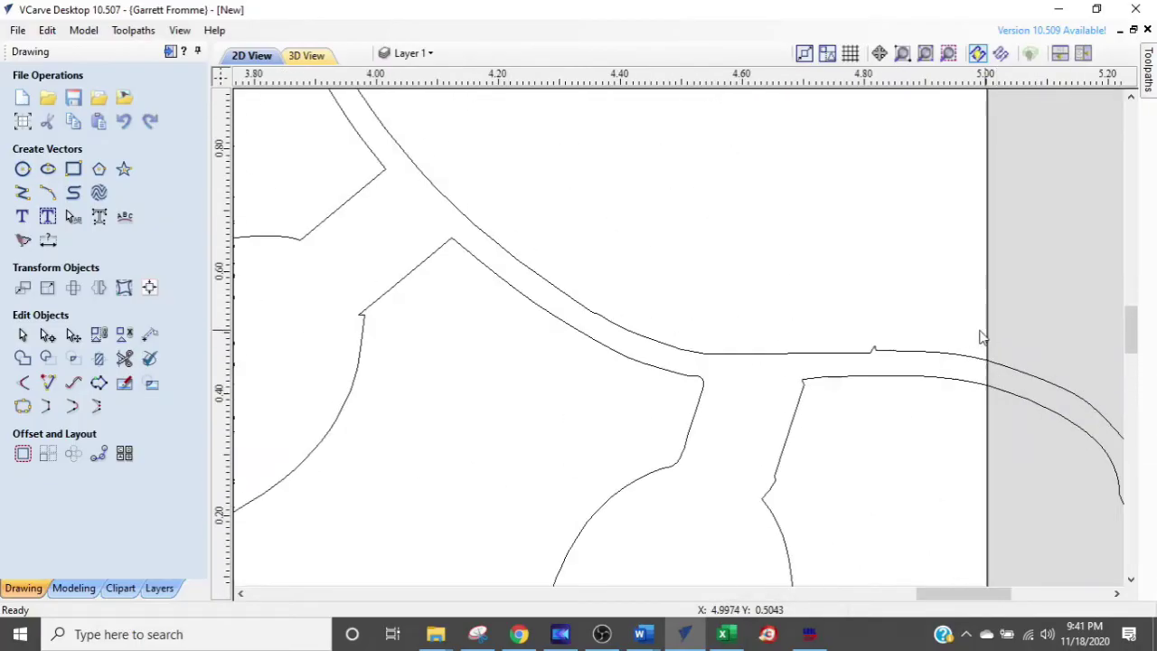
{"action": "scroll", "coordinate": [786, 352], "scroll_direction": "down", "scroll_amount": 3}
{"action": "middle_click_drag", "start_coordinate": [784, 353], "coordinate": [999, 628]}
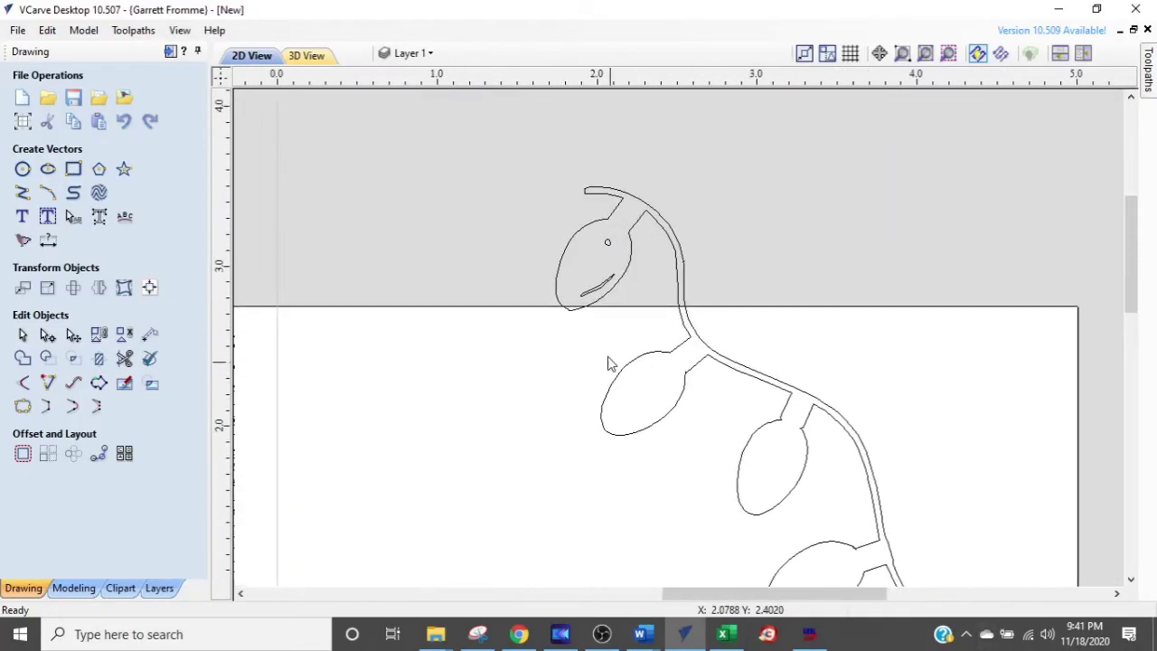
{"action": "scroll", "coordinate": [609, 363], "scroll_direction": "up", "scroll_amount": 2}
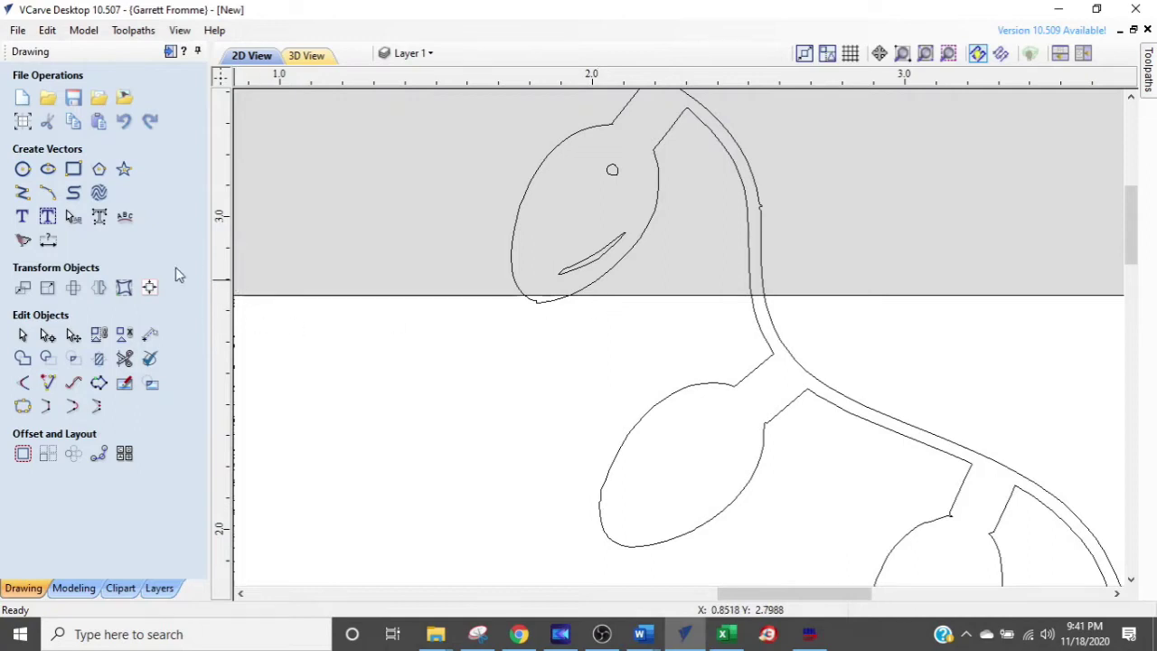
Start a polyline near the light string, then cancel the unwanted attempt
{"action": "left_click", "coordinate": [22, 193]}
{"action": "left_click", "coordinate": [811, 236]}
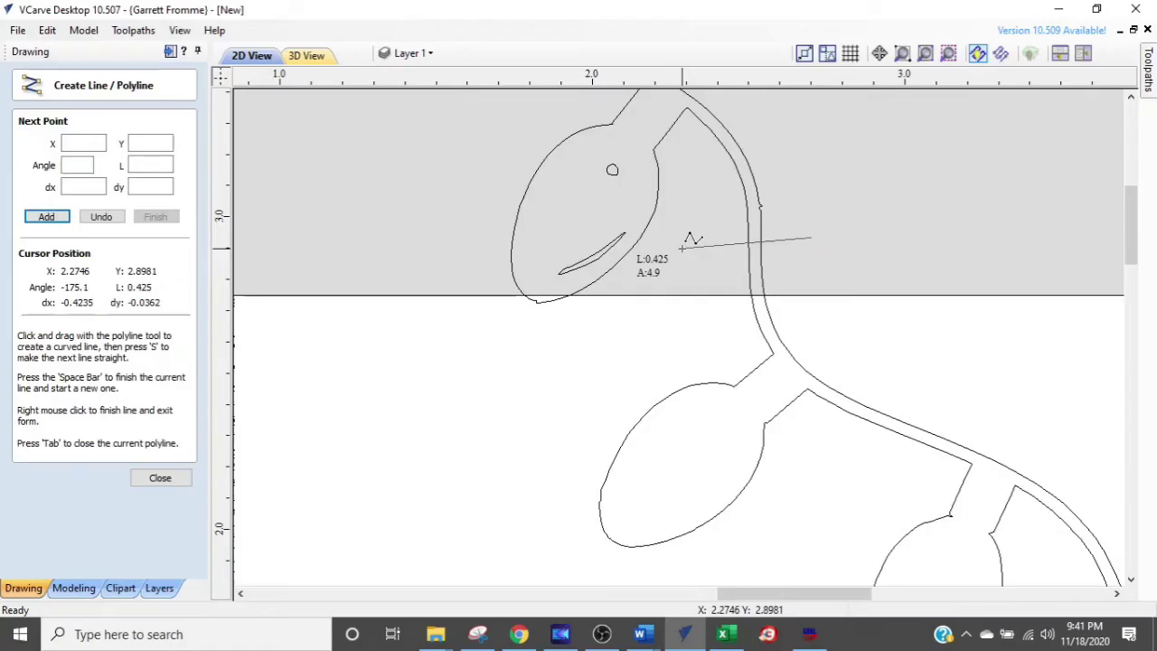
{"action": "left_click", "coordinate": [691, 246]}
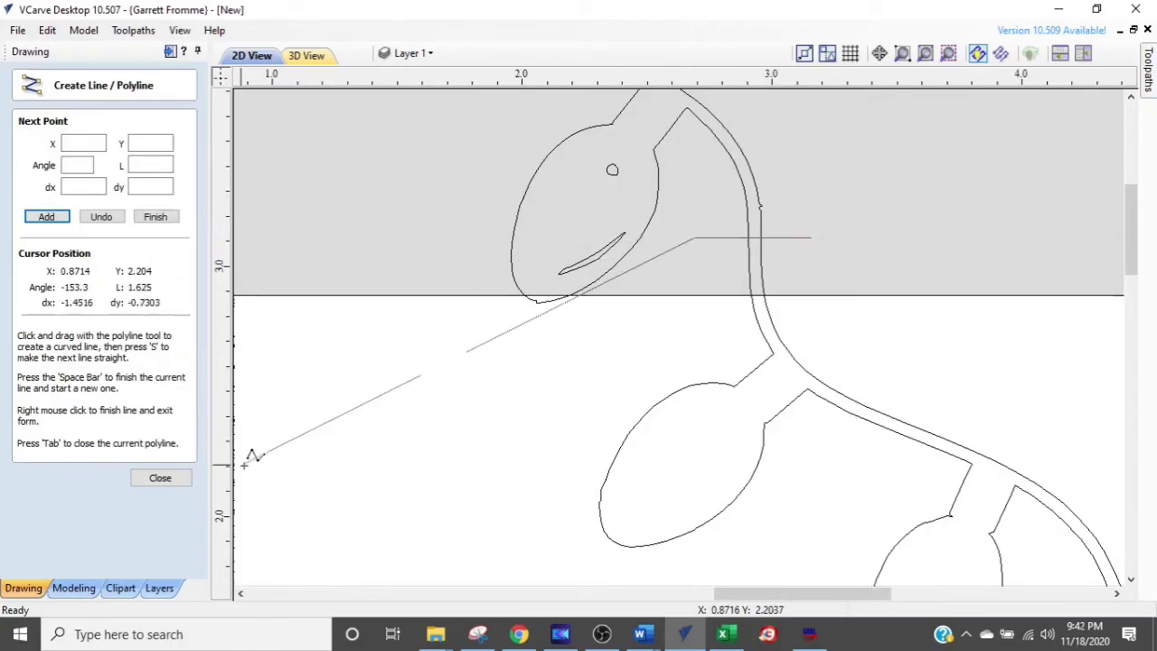
{"action": "scroll", "coordinate": [271, 452], "scroll_direction": "down", "scroll_amount": 3}
{"action": "scroll", "coordinate": [795, 127], "scroll_direction": "up", "scroll_amount": 2}
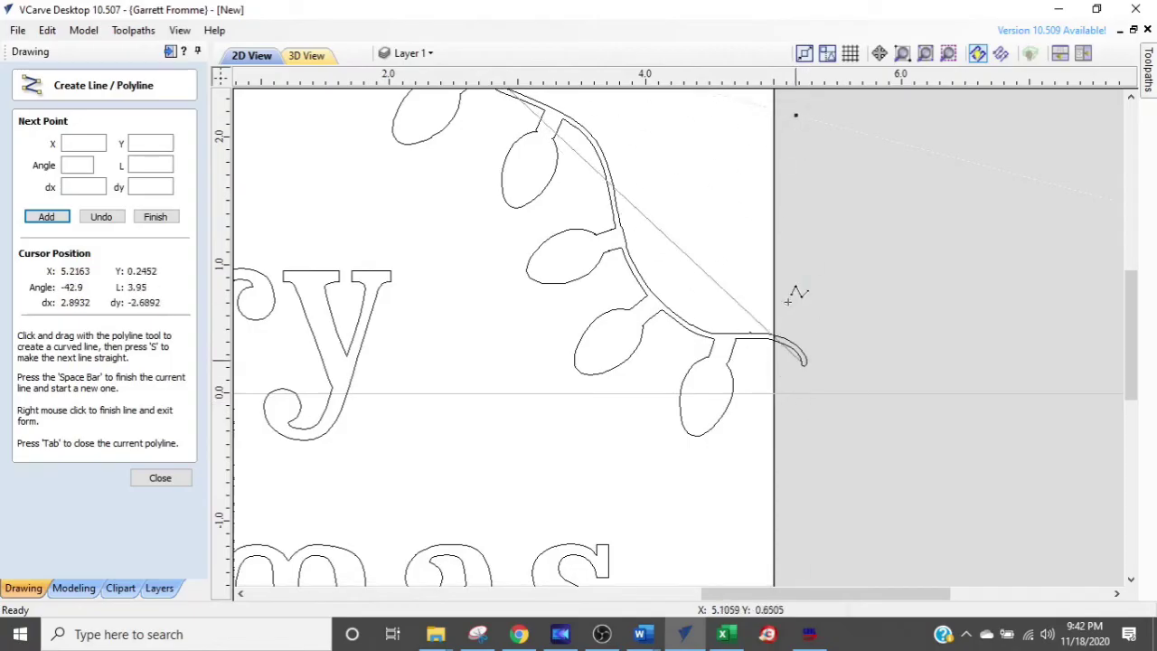
{"action": "key", "text": "space"}
{"action": "scroll", "coordinate": [794, 316], "scroll_direction": "up", "scroll_amount": 2}
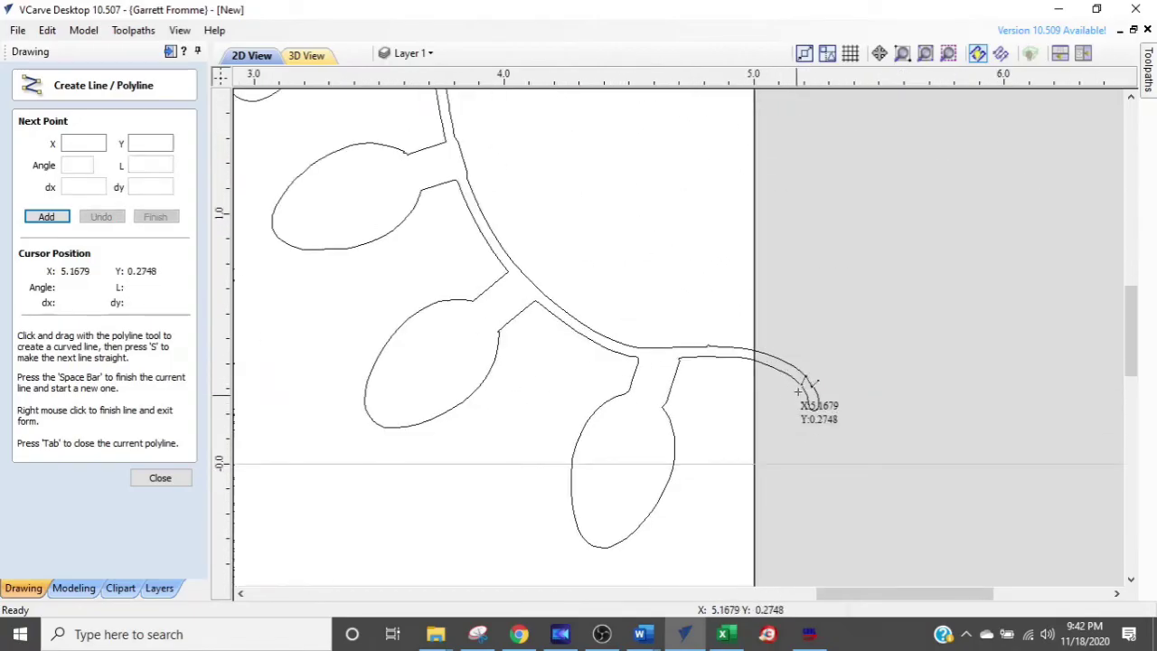
{"action": "scroll", "coordinate": [828, 387], "scroll_direction": "up", "scroll_amount": 2}
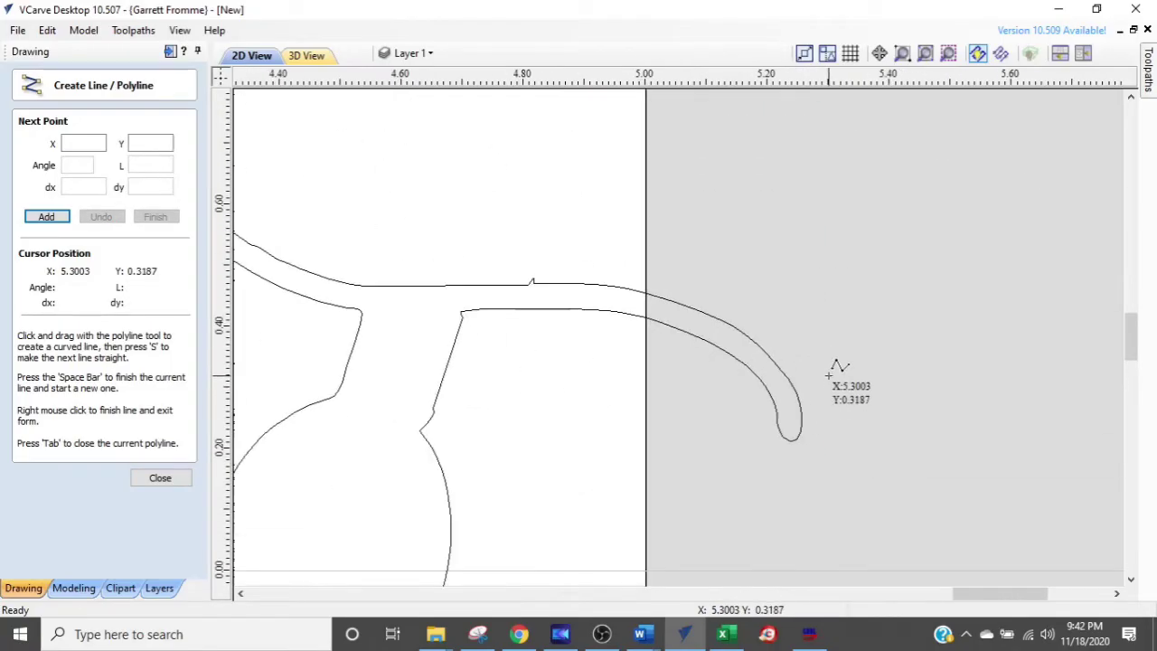
Draw a short straight line across the curled end of the light string
{"action": "left_click", "coordinate": [829, 376]}
{"action": "left_click", "coordinate": [755, 418]}
{"action": "key", "text": "space"}
{"action": "scroll", "coordinate": [769, 312], "scroll_direction": "down", "scroll_amount": 3}
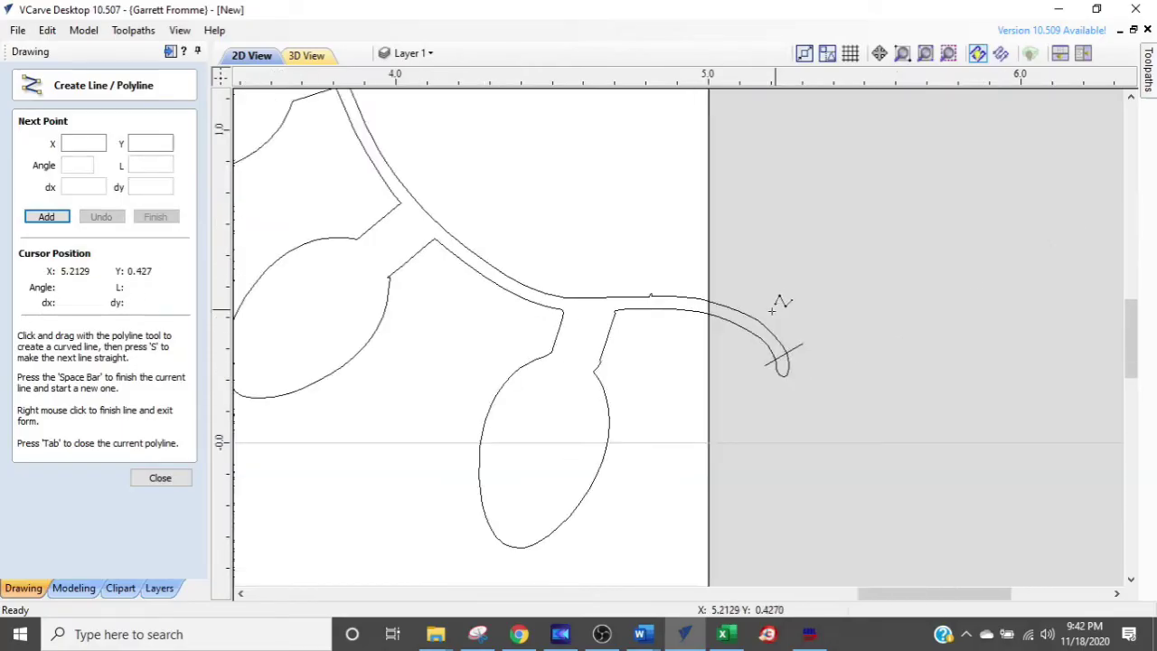
{"action": "scroll", "coordinate": [705, 333], "scroll_direction": "down", "scroll_amount": 1}
{"action": "middle_click_drag", "start_coordinate": [601, 307], "coordinate": [867, 443]}
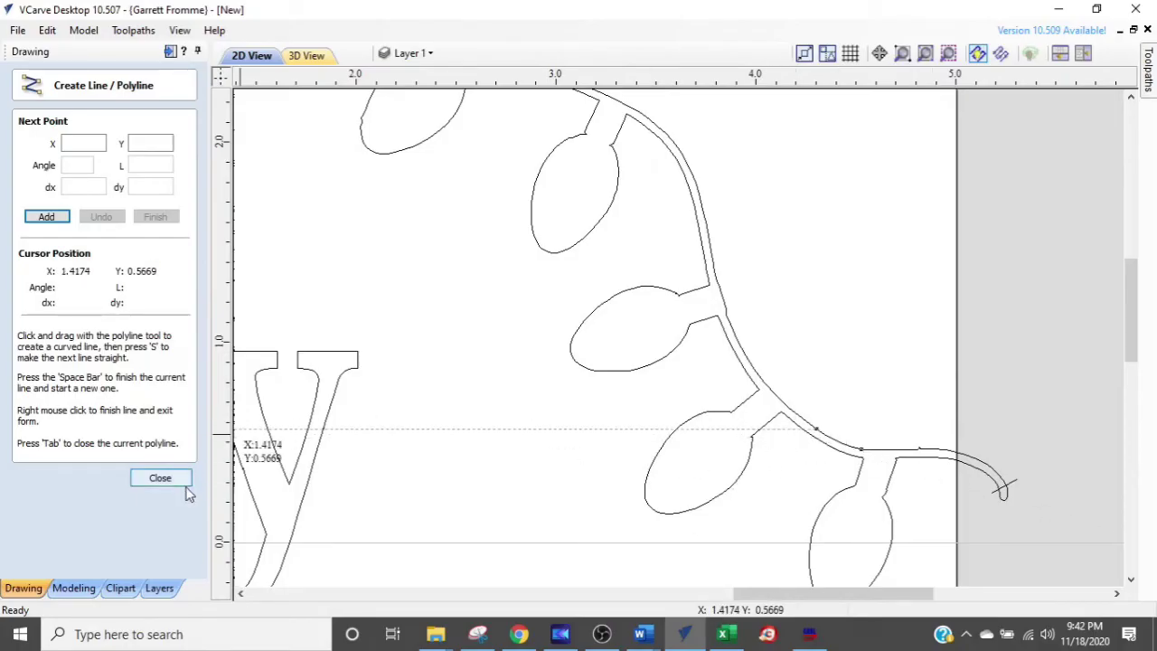
{"action": "left_click", "coordinate": [160, 477]}
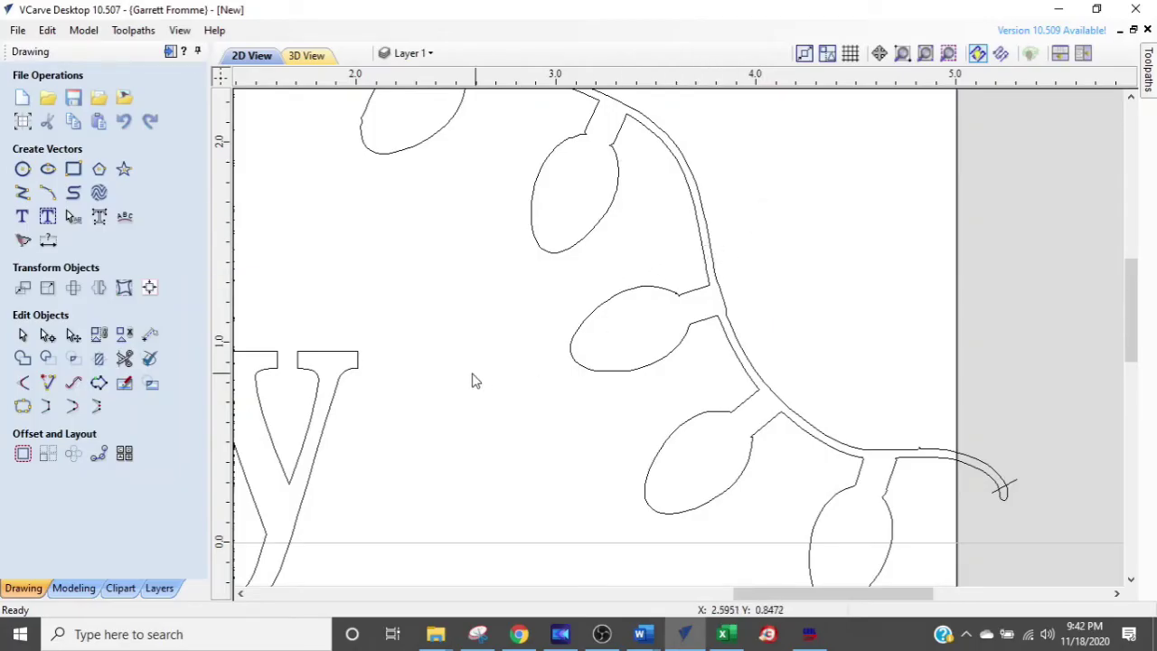
{"action": "middle_click_drag", "start_coordinate": [956, 504], "coordinate": [886, 431]}
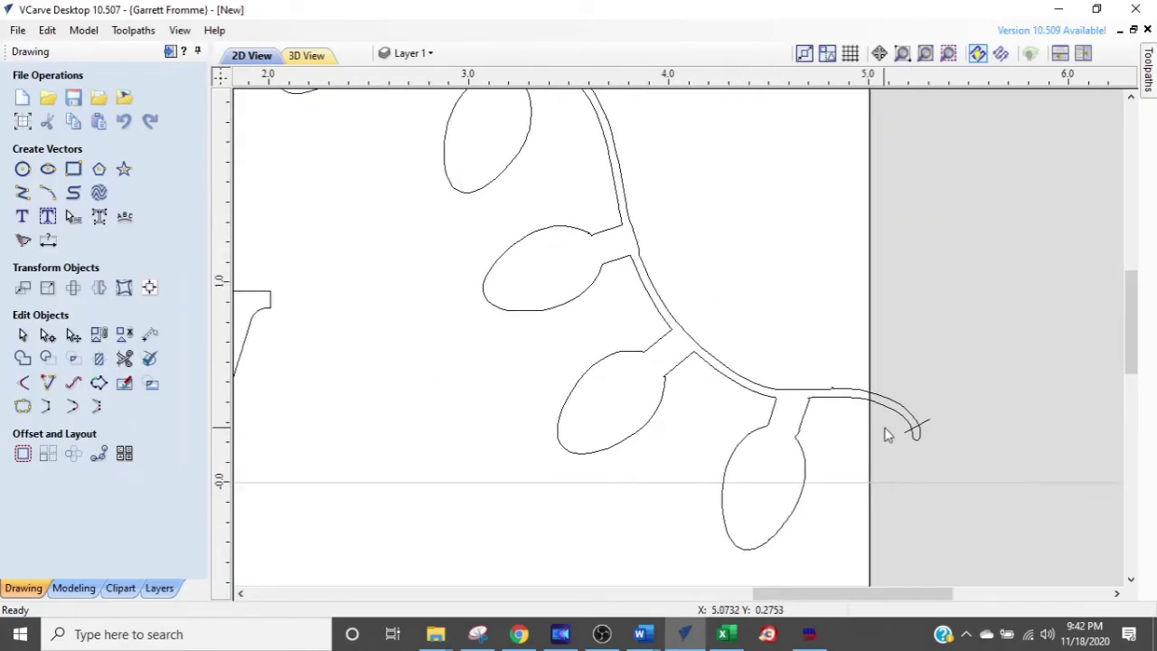
{"action": "scroll", "coordinate": [886, 431], "scroll_direction": "up", "scroll_amount": 2}
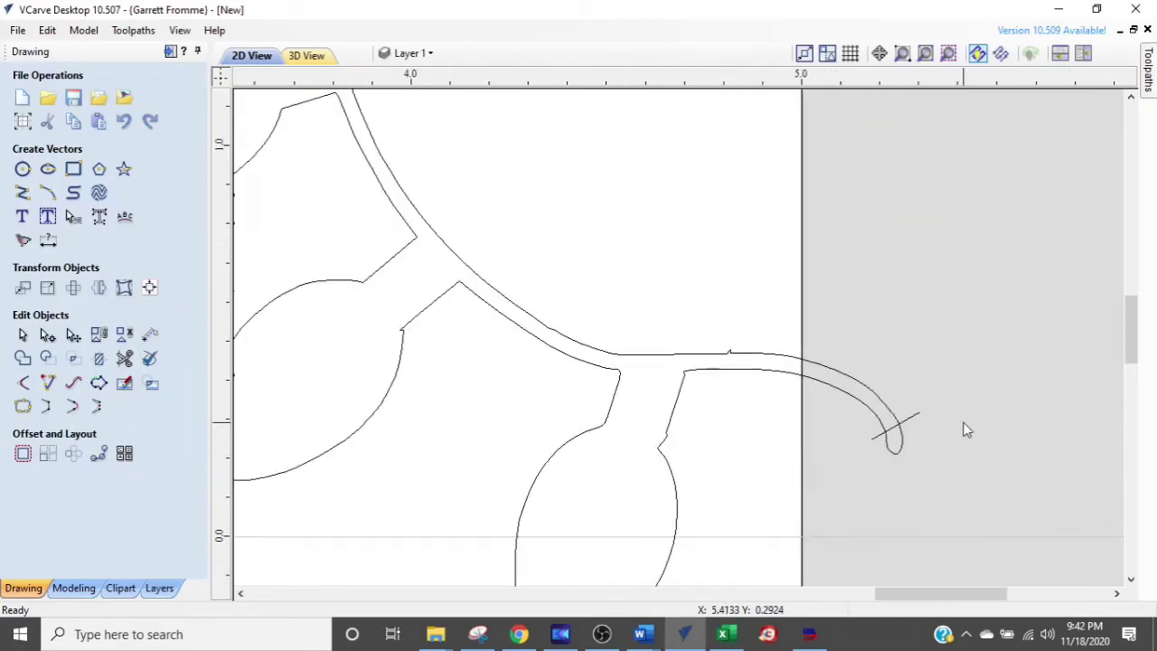
Trim the curl beyond the crossing line and the stem's top cap segment
{"action": "left_click", "coordinate": [124, 360]}
{"action": "scroll", "coordinate": [883, 468], "scroll_direction": "up", "scroll_amount": 3}
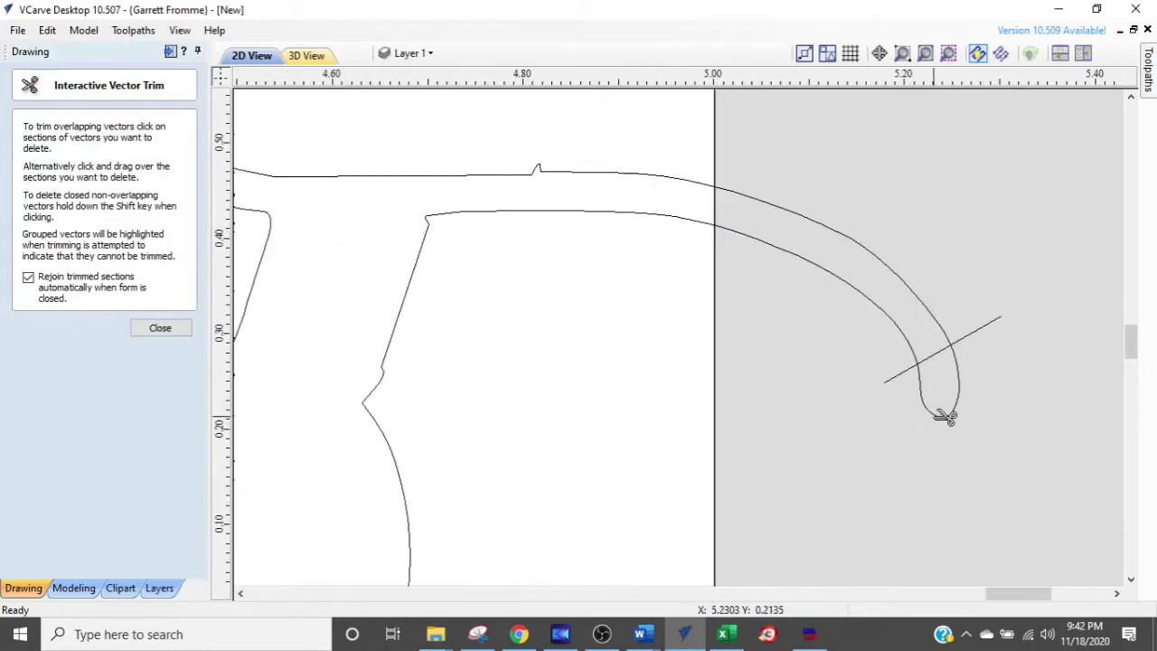
{"action": "scroll", "coordinate": [938, 352], "scroll_direction": "up", "scroll_amount": 3}
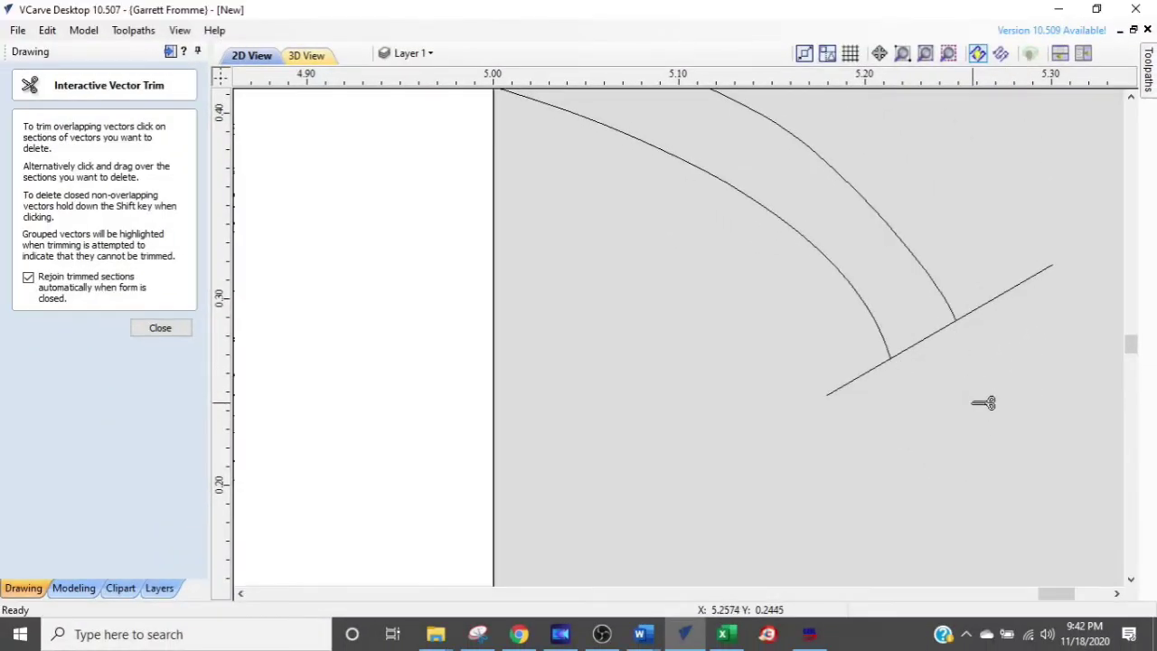
{"action": "left_click", "coordinate": [912, 354]}
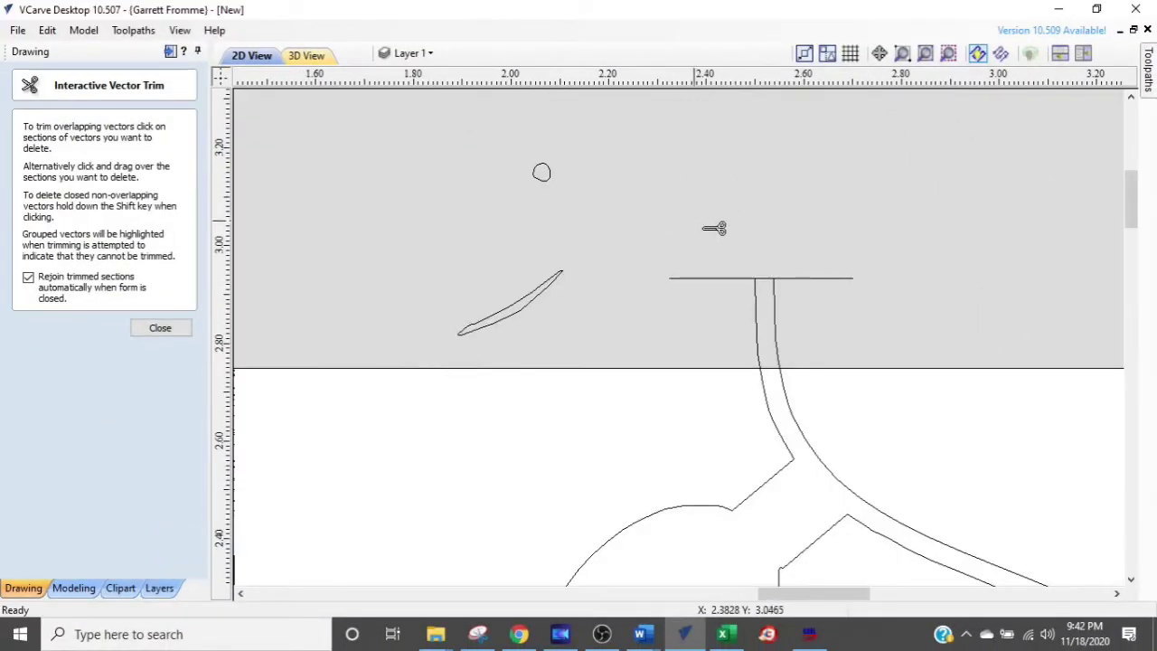
{"action": "scroll", "coordinate": [765, 271], "scroll_direction": "up", "scroll_amount": 3}
{"action": "left_click", "coordinate": [794, 297]}
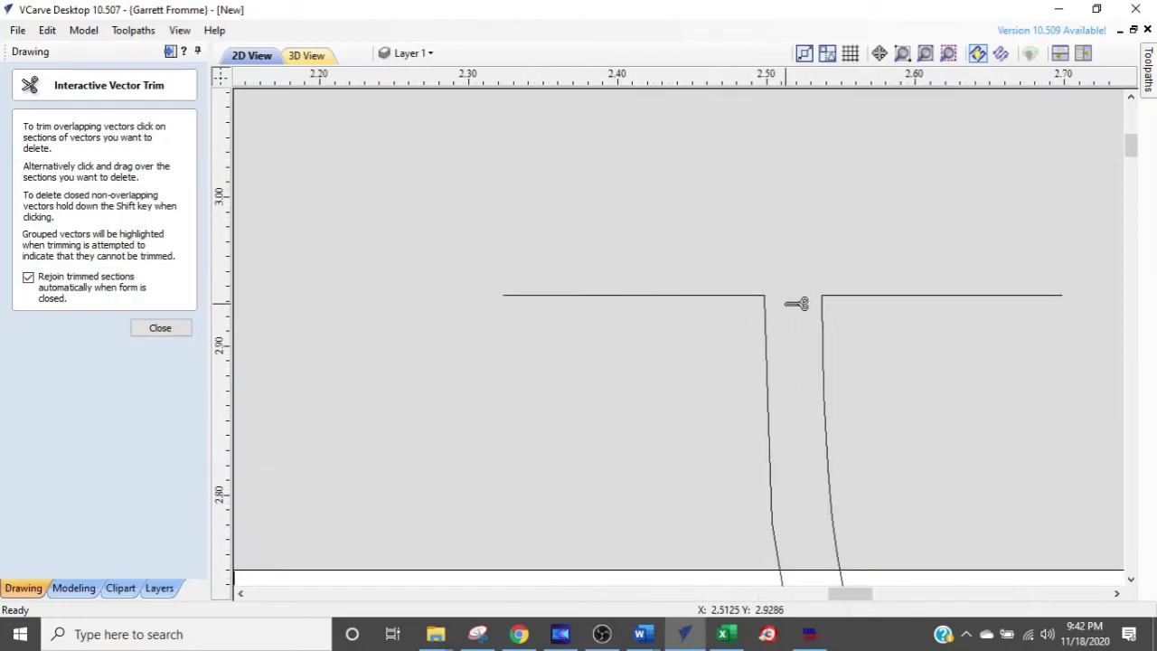
{"action": "scroll", "coordinate": [797, 305], "scroll_direction": "down", "scroll_amount": 5}
{"action": "scroll", "coordinate": [836, 343], "scroll_direction": "down", "scroll_amount": 1}
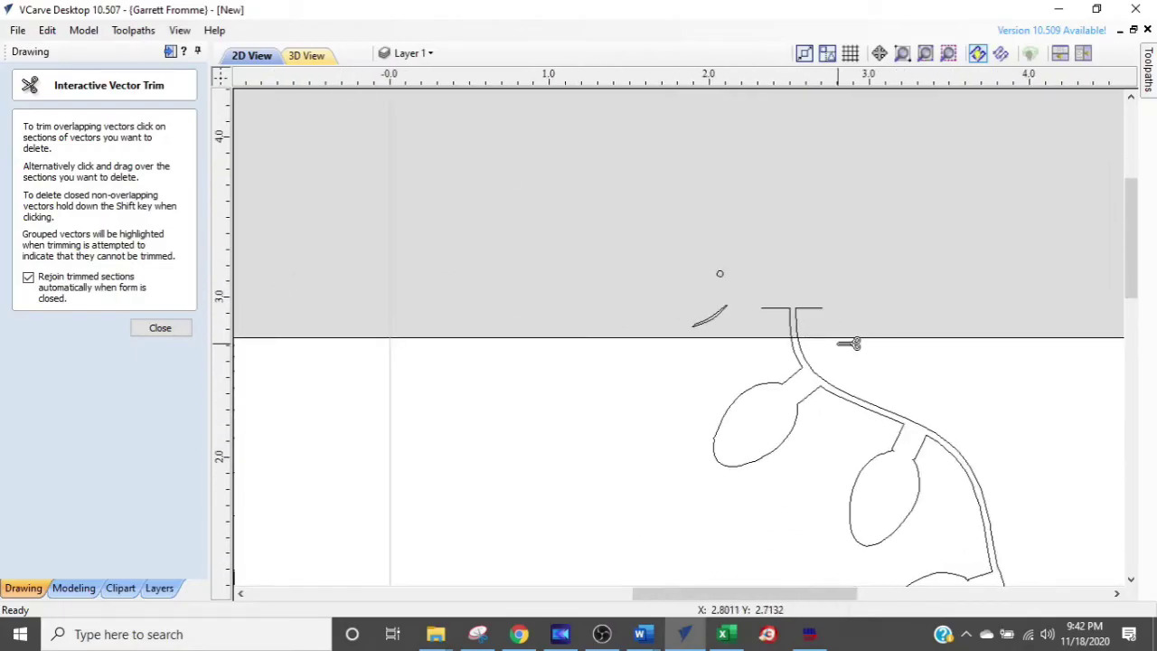
{"action": "key", "text": "Escape"}
Select the light string outline and nudge it slightly right, up and left
{"action": "left_click", "coordinate": [843, 399]}
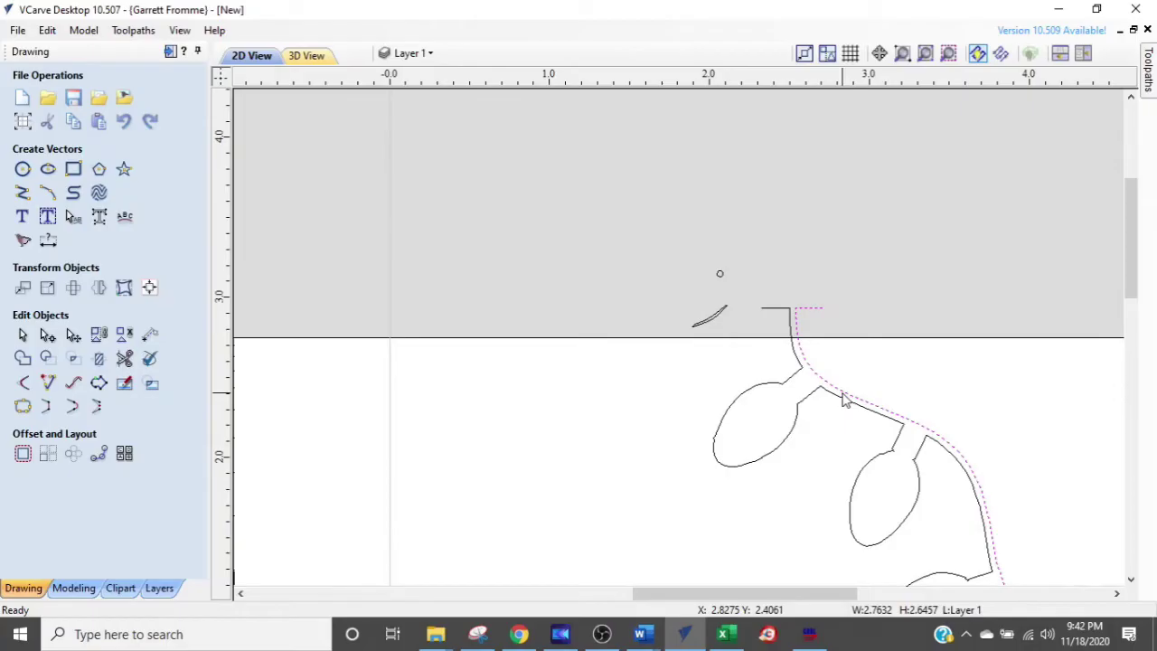
{"action": "middle_click_drag", "start_coordinate": [852, 392], "coordinate": [687, 229]}
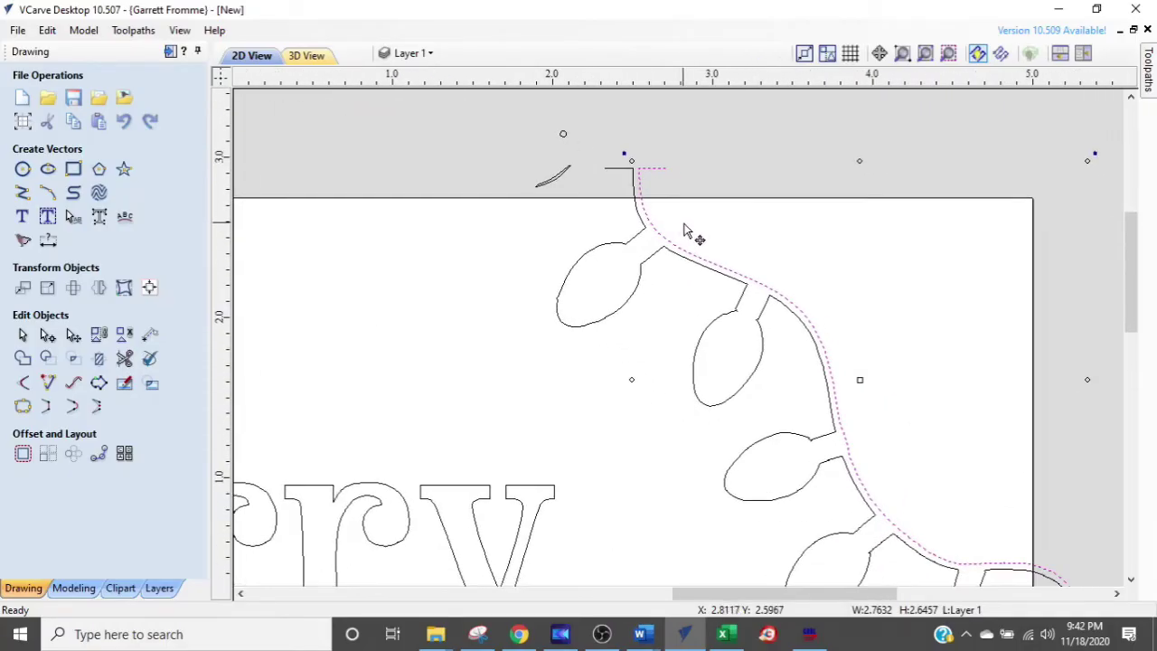
{"action": "scroll", "coordinate": [1137, 592], "scroll_direction": "up", "scroll_amount": 2}
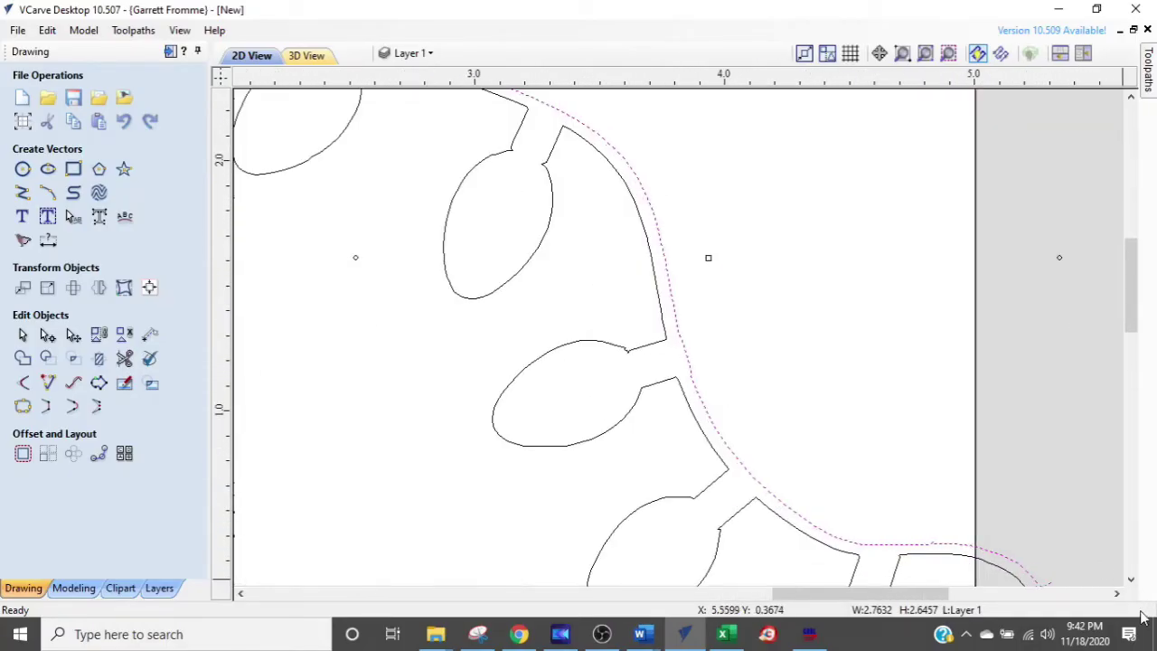
{"action": "key", "text": "Right"}
{"action": "key", "text": "Right"}
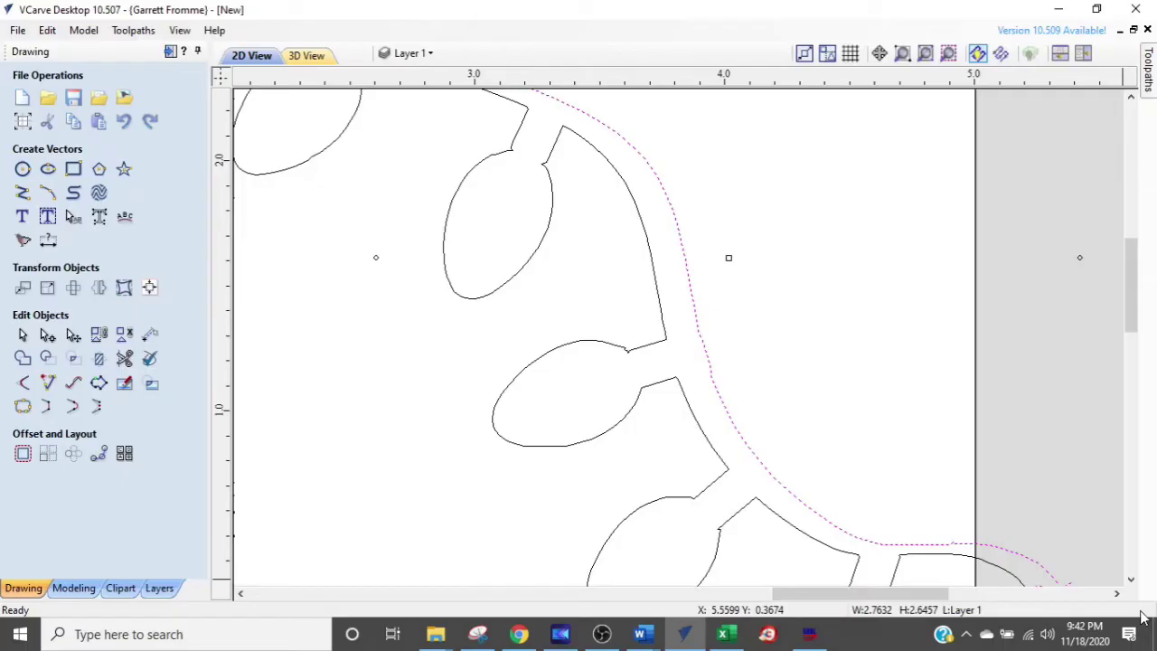
{"action": "key", "text": "Up"}
{"action": "key", "text": "Up"}
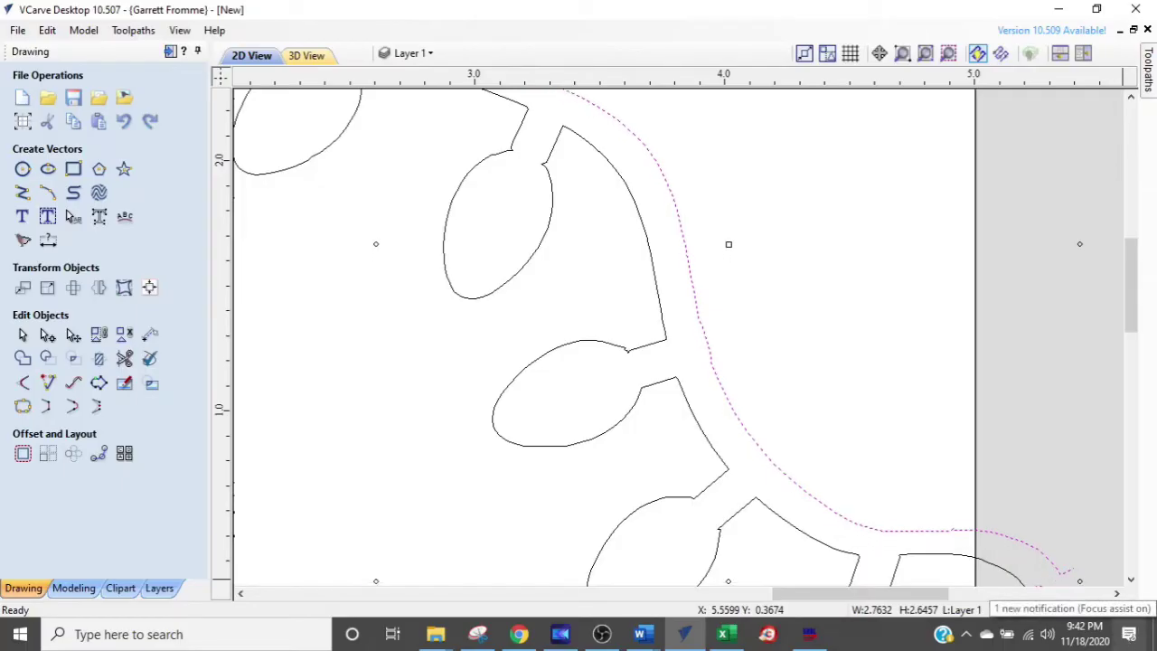
{"action": "key", "text": "Up"}
{"action": "key", "text": "Left"}
{"action": "key", "text": "Left"}
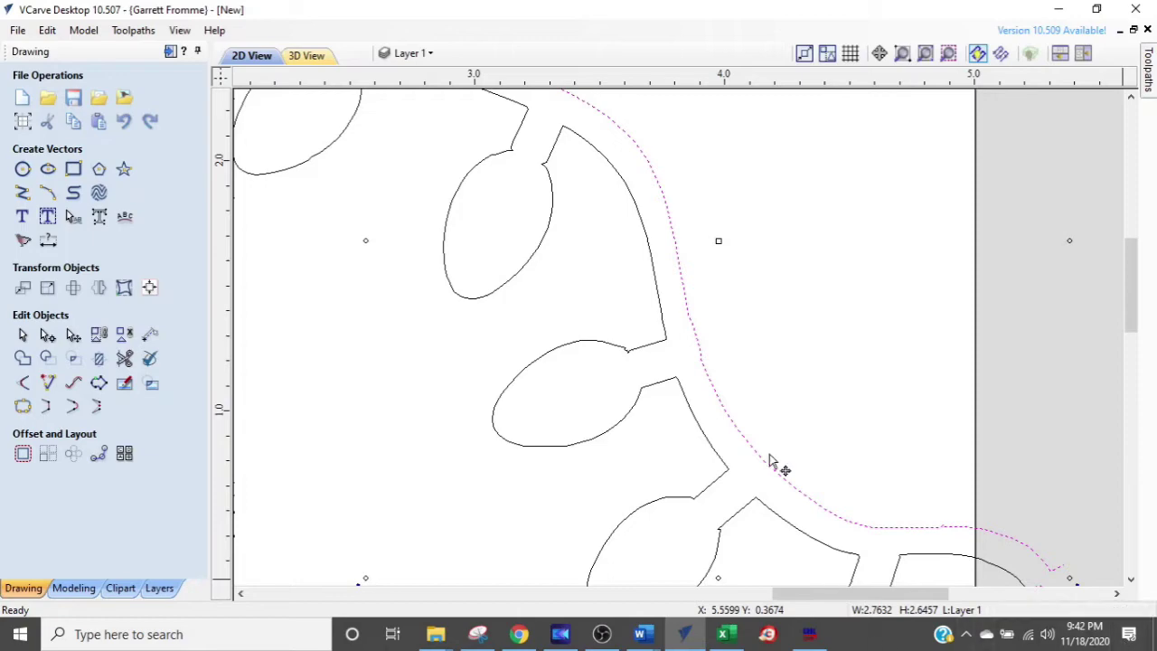
{"action": "scroll", "coordinate": [910, 400], "scroll_direction": "down", "scroll_amount": 2}
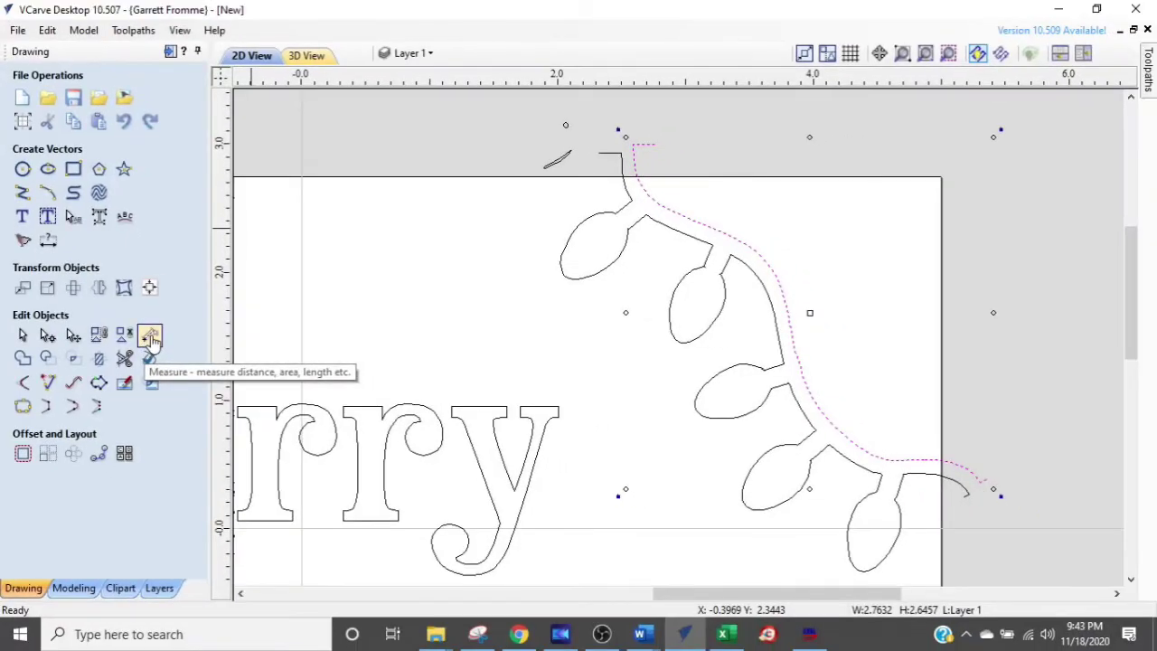
{"action": "left_click", "coordinate": [149, 336]}
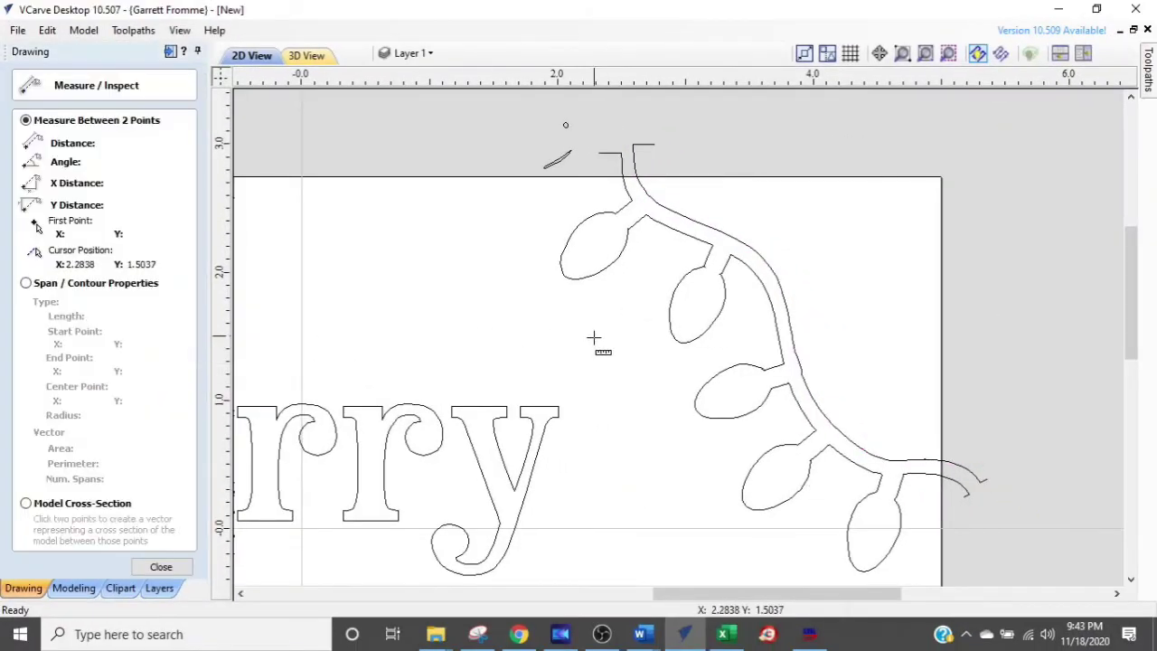
{"action": "scroll", "coordinate": [935, 318], "scroll_direction": "up", "scroll_amount": 3}
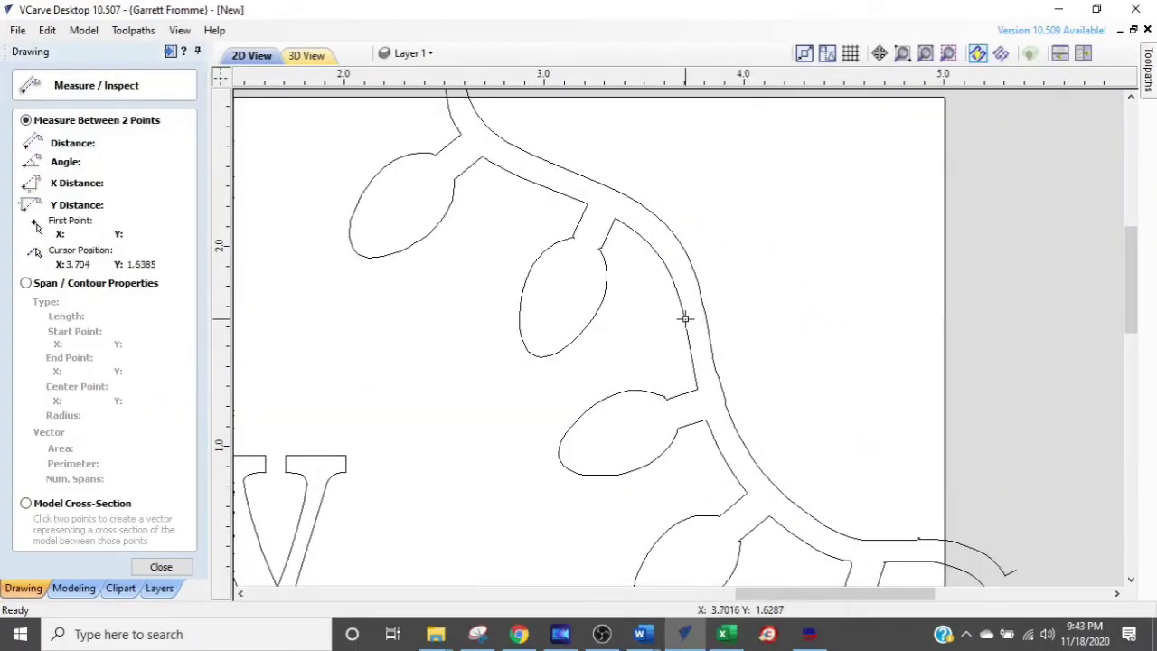
{"action": "left_click", "coordinate": [685, 318]}
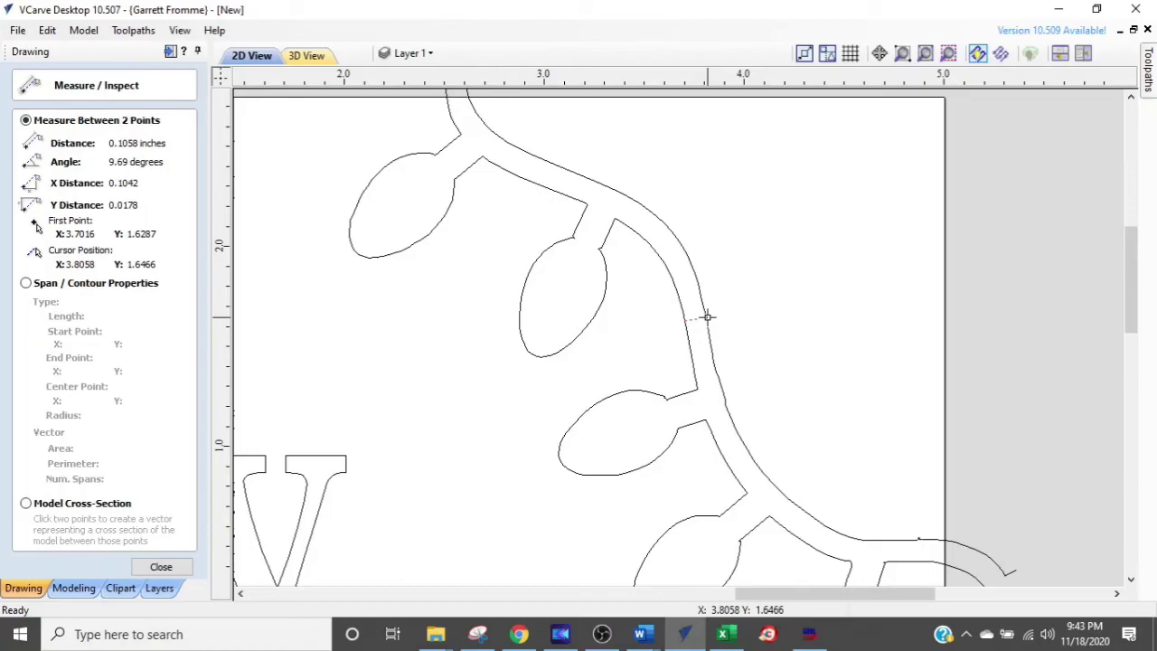
{"action": "scroll", "coordinate": [708, 316], "scroll_direction": "down", "scroll_amount": 3}
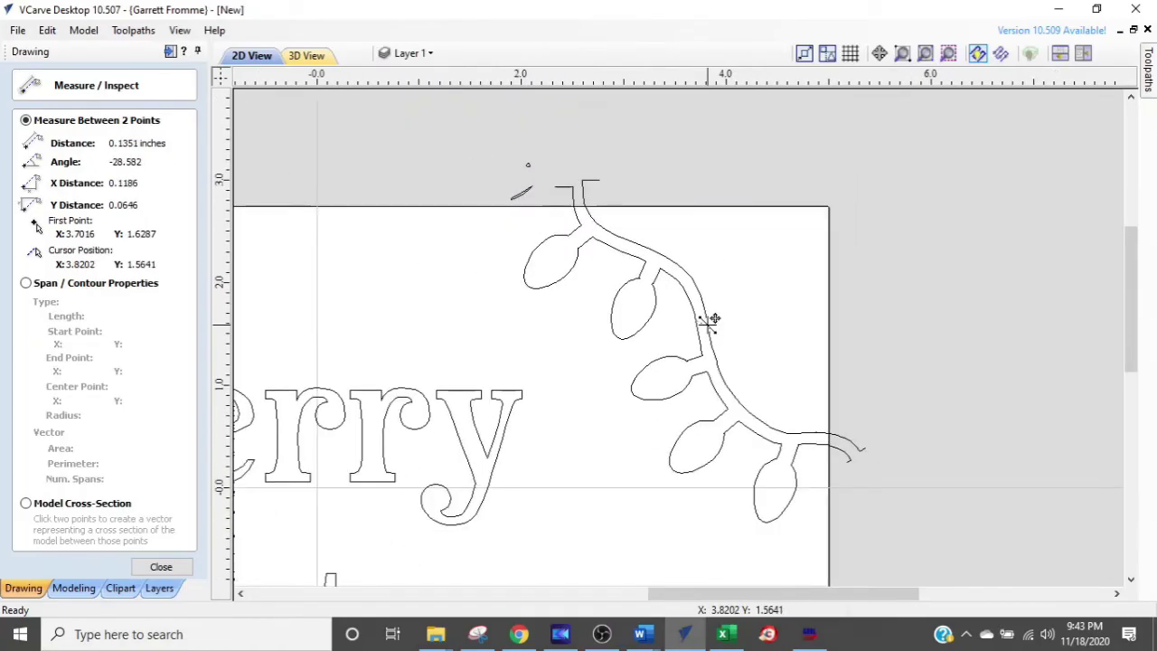
{"action": "key", "text": "Escape"}
{"action": "scroll", "coordinate": [550, 190], "scroll_direction": "up", "scroll_amount": 3}
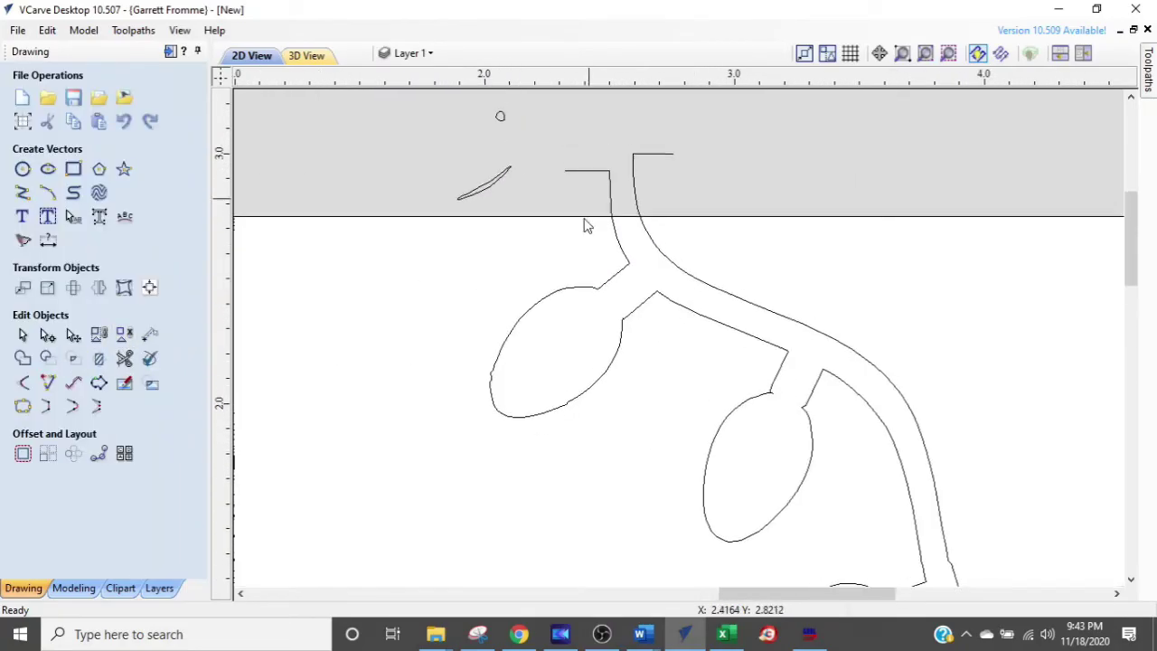
In node editing, drag the short tail curve's loose end onto the lower curve's end
{"action": "middle_click_drag", "start_coordinate": [586, 226], "coordinate": [568, 253]}
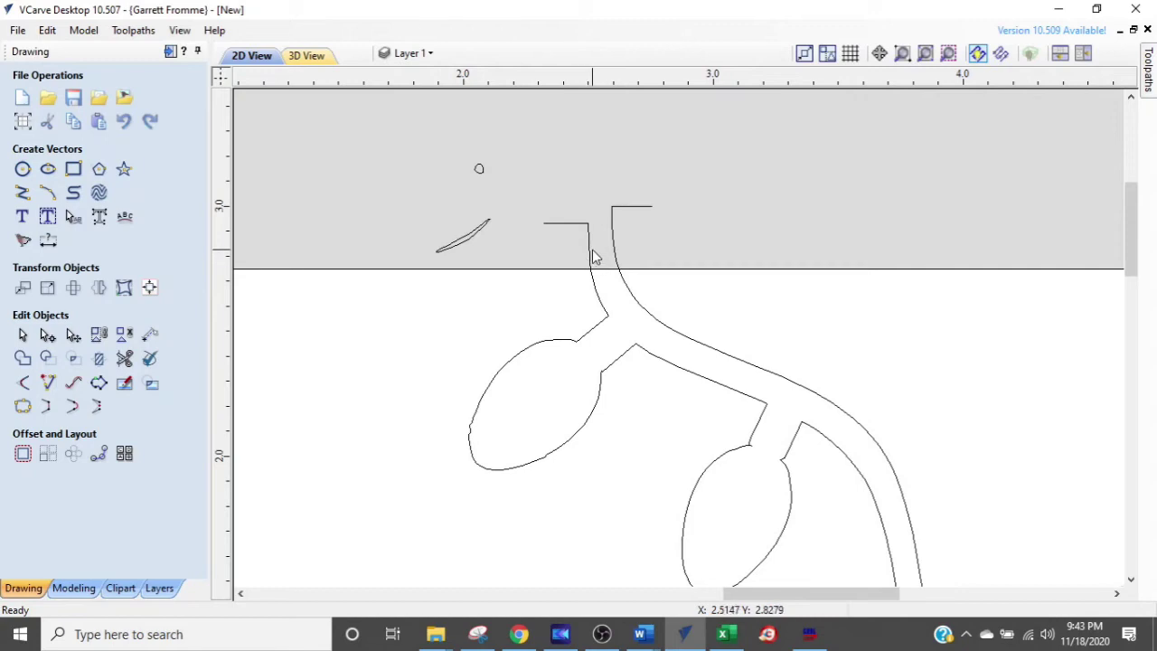
{"action": "left_click", "coordinate": [591, 256]}
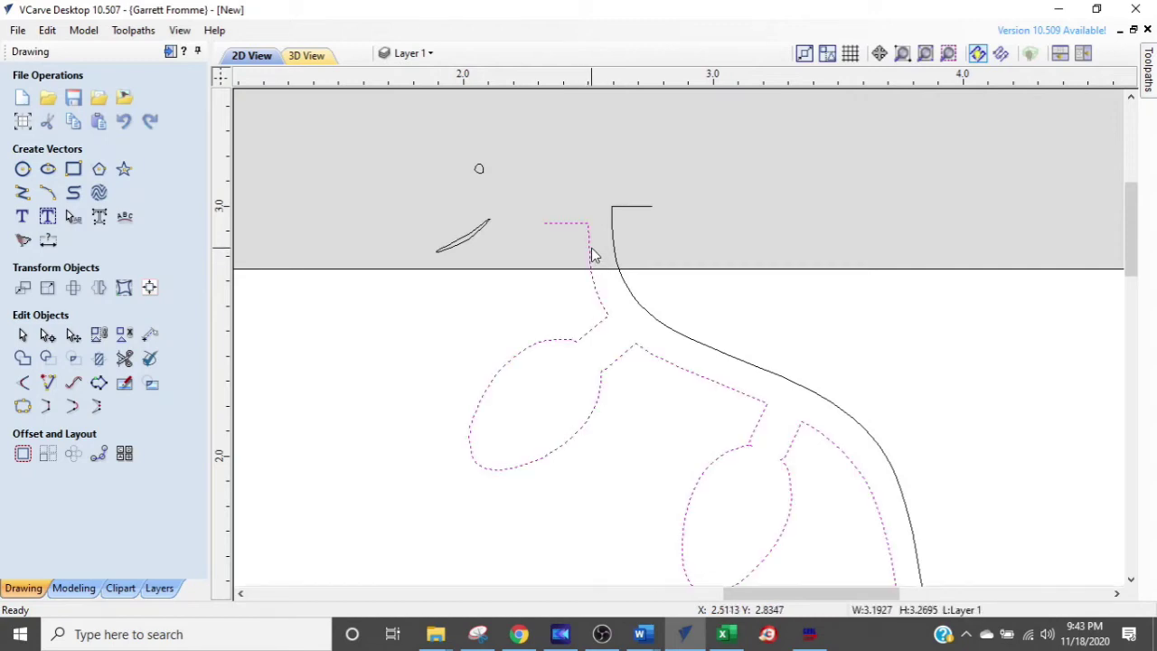
{"action": "double_click", "coordinate": [591, 254]}
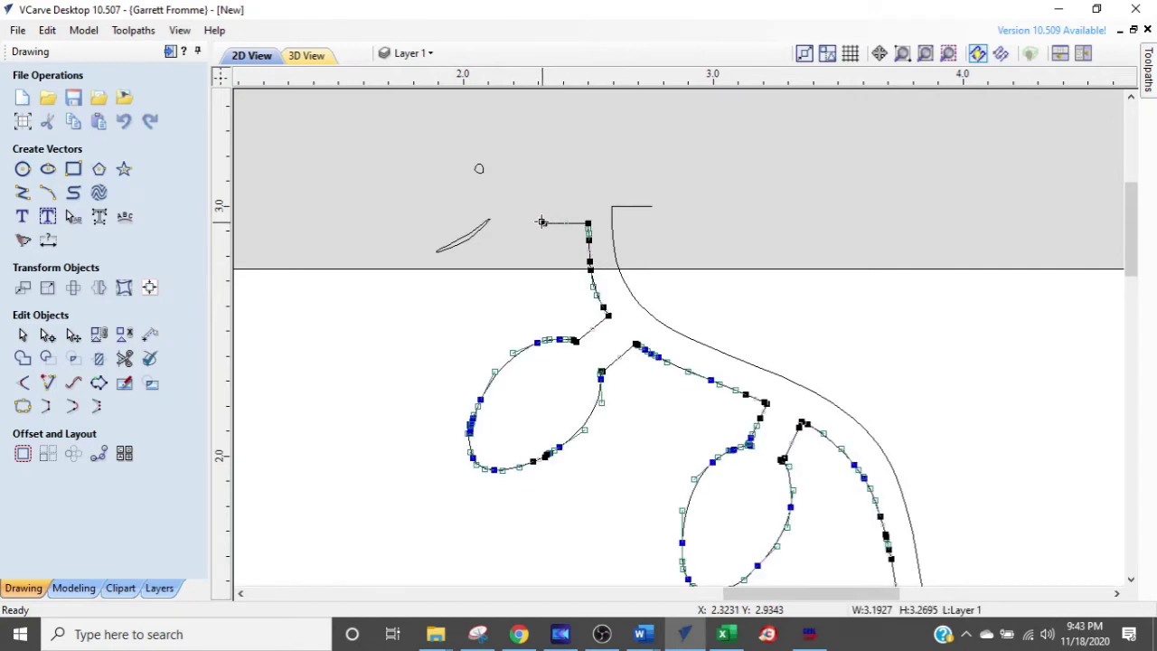
{"action": "scroll", "coordinate": [541, 224], "scroll_direction": "up", "scroll_amount": 3}
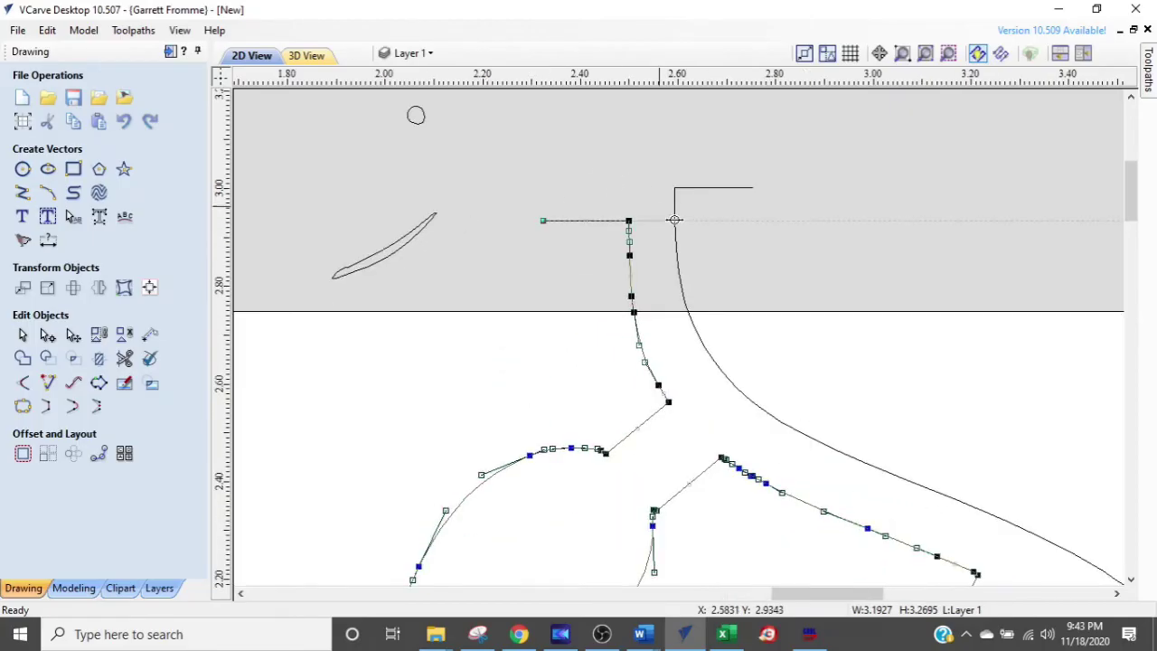
{"action": "scroll", "coordinate": [699, 271], "scroll_direction": "down", "scroll_amount": 3}
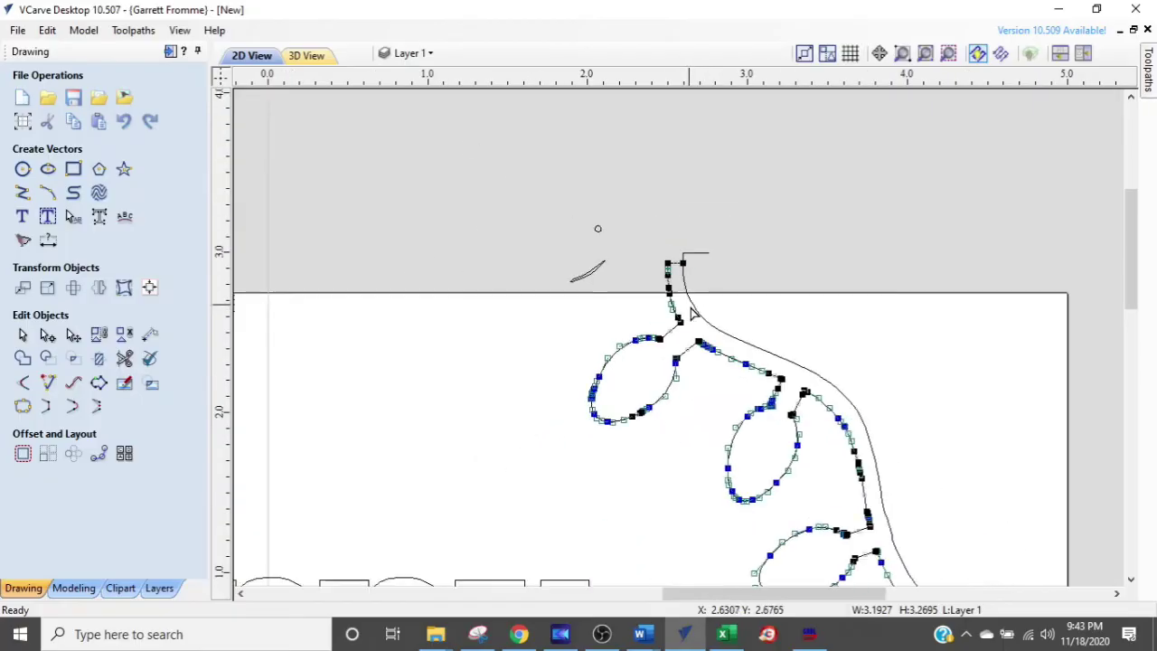
{"action": "scroll", "coordinate": [609, 383], "scroll_direction": "down", "scroll_amount": 2}
{"action": "scroll", "coordinate": [877, 258], "scroll_direction": "up", "scroll_amount": 4}
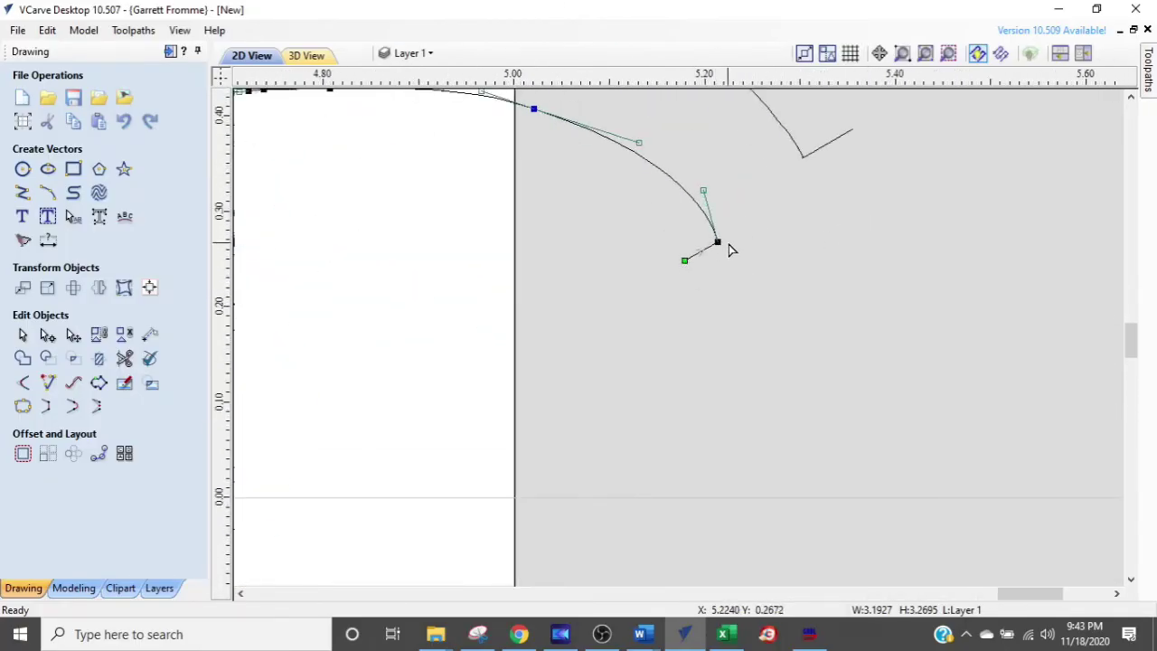
{"action": "left_click", "coordinate": [805, 153]}
{"action": "left_click", "coordinate": [855, 130]}
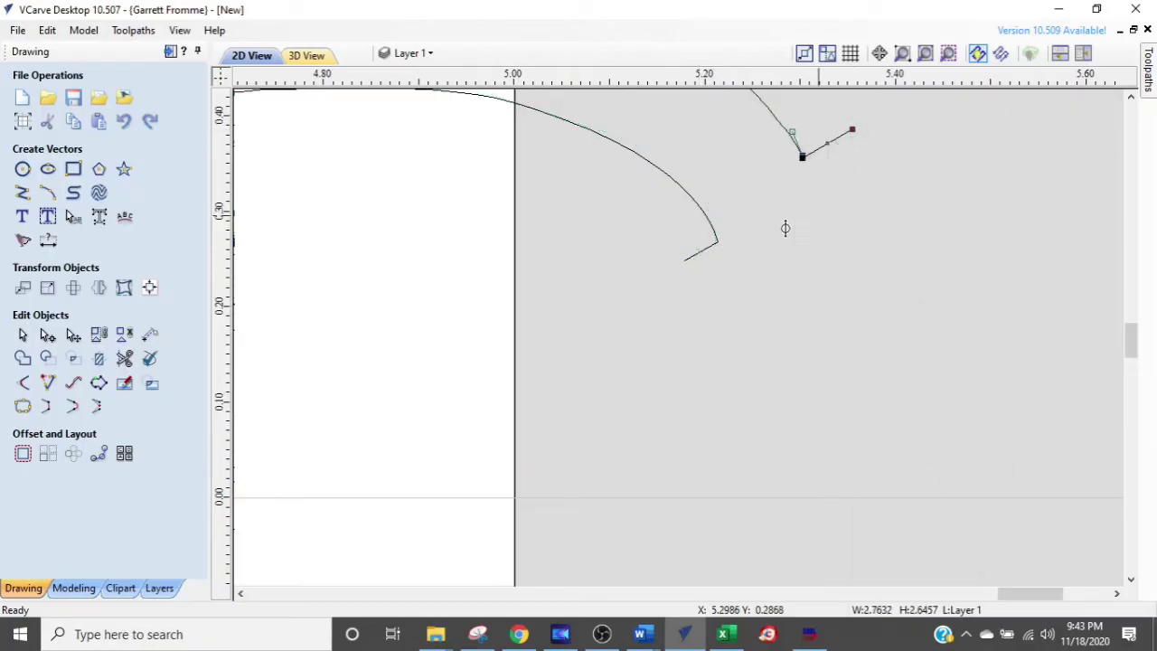
{"action": "left_click_drag", "start_coordinate": [714, 235], "coordinate": [714, 231]}
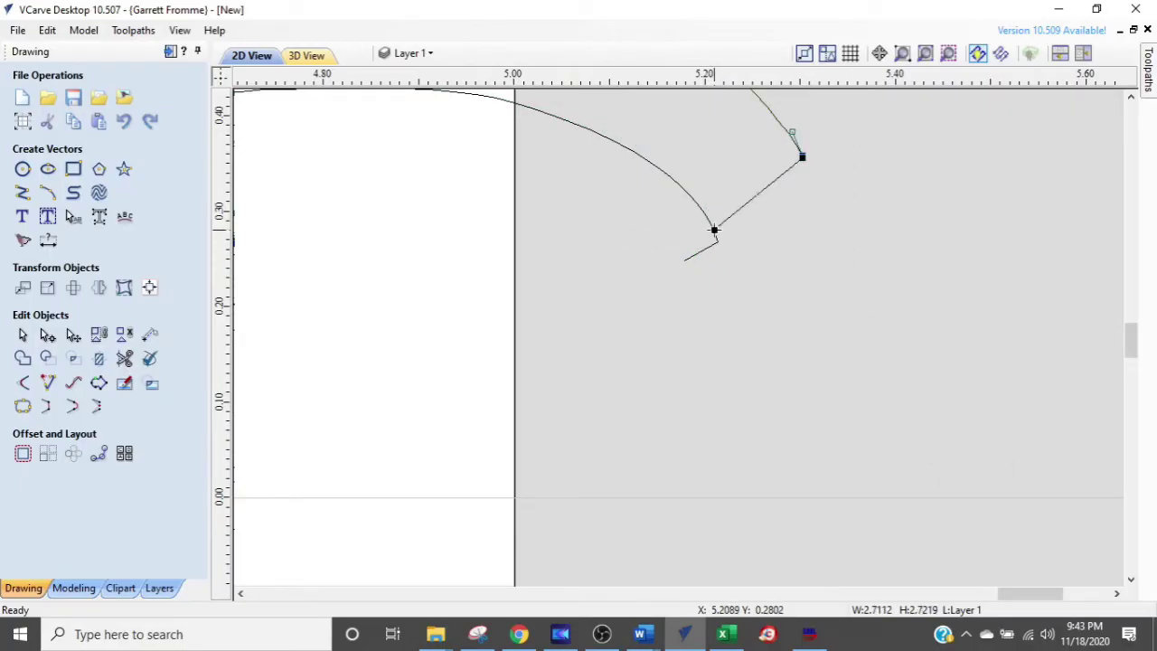
{"action": "left_click", "coordinate": [124, 358]}
Trim the stub below the tail's joined node, undoing an accidental trim at the stem top
{"action": "scroll", "coordinate": [664, 247], "scroll_direction": "up", "scroll_amount": 2}
{"action": "left_click", "coordinate": [719, 260]}
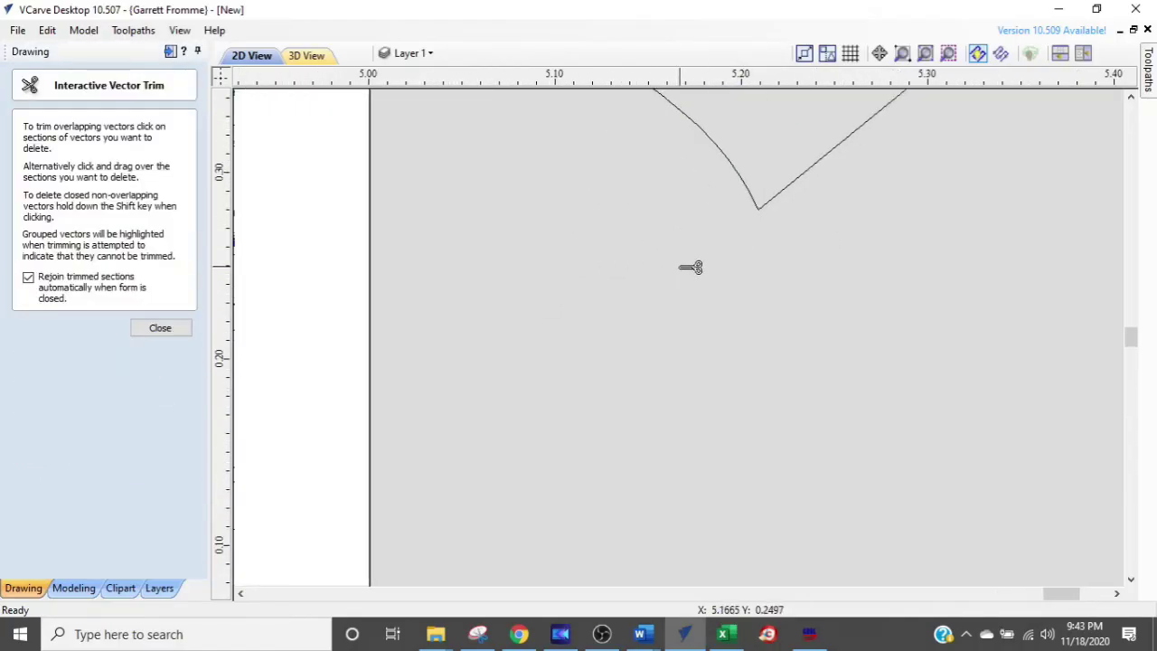
{"action": "scroll", "coordinate": [689, 266], "scroll_direction": "down", "scroll_amount": 6}
{"action": "scroll", "coordinate": [680, 272], "scroll_direction": "down", "scroll_amount": 3}
{"action": "scroll", "coordinate": [572, 272], "scroll_direction": "up", "scroll_amount": 6}
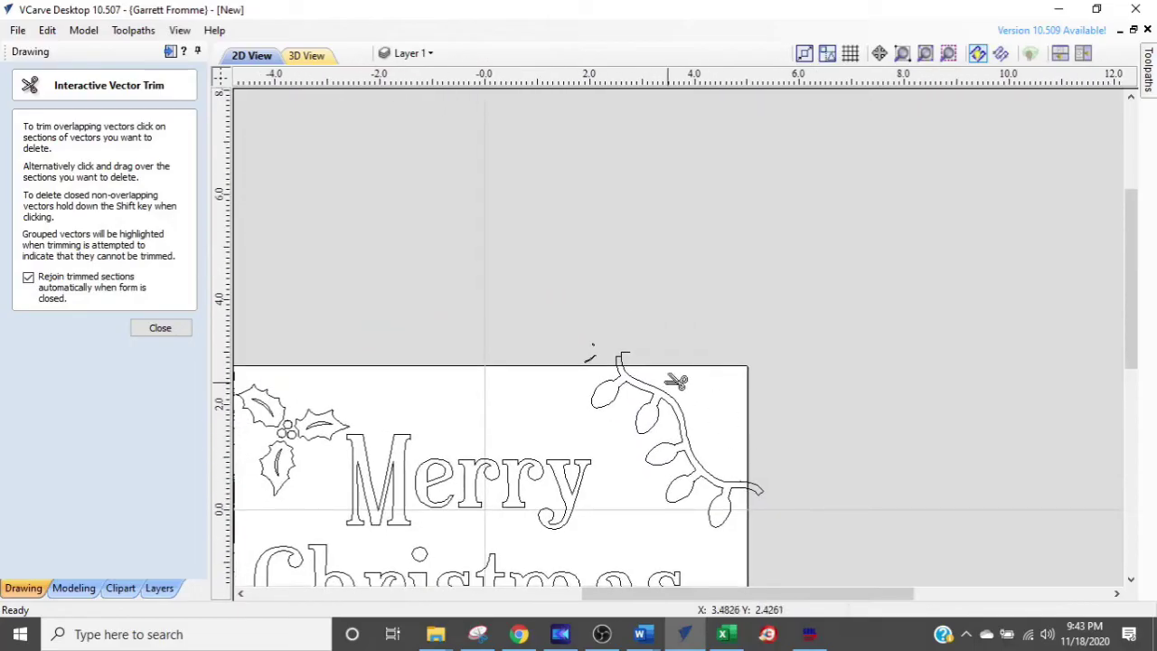
{"action": "left_click", "coordinate": [583, 296]}
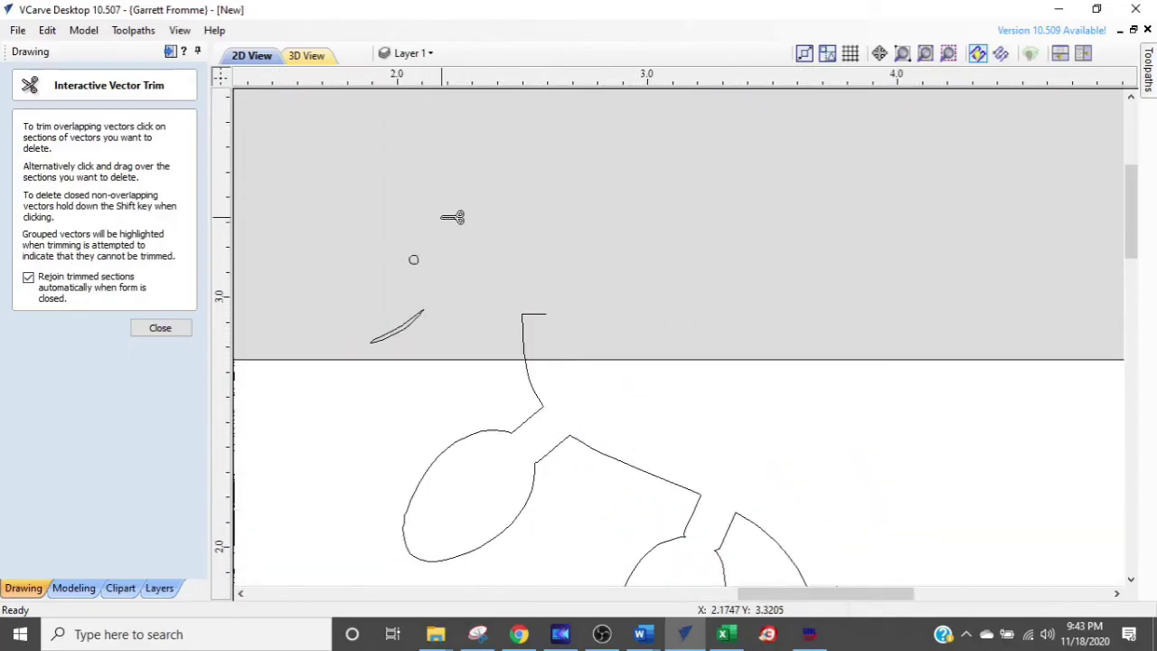
{"action": "key", "text": "ctrl+z"}
{"action": "scroll", "coordinate": [538, 334], "scroll_direction": "up", "scroll_amount": 5}
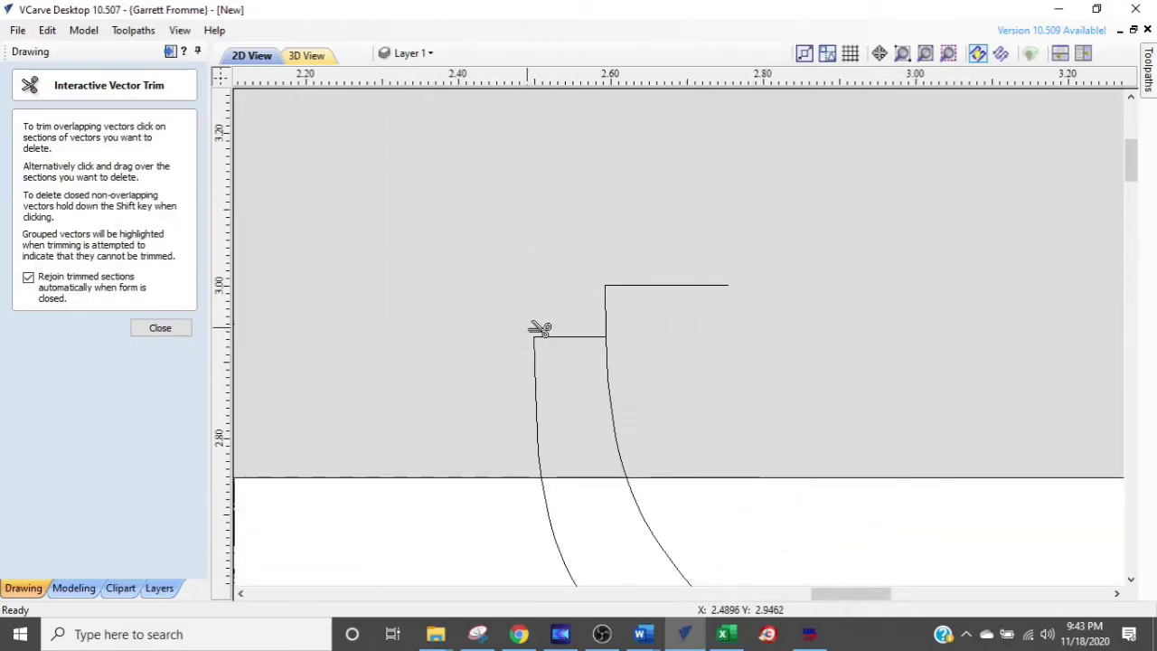
{"action": "key", "text": "Escape"}
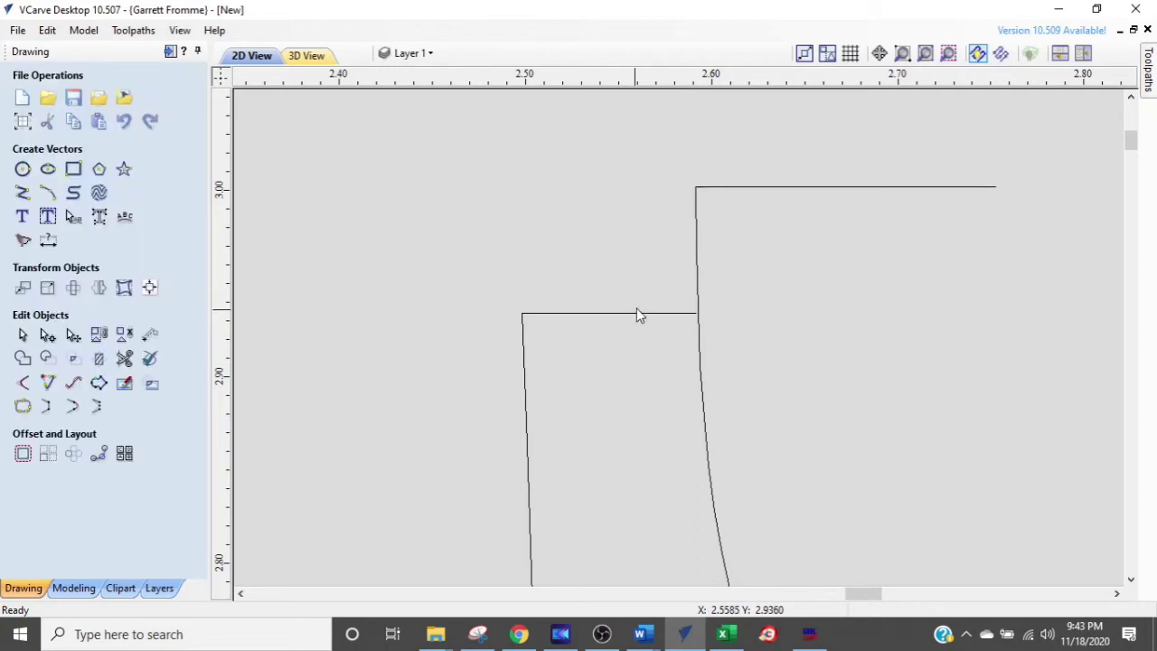
Try trimming the stem-top segment again, undoing the resulting deletion of the whole outline
{"action": "left_click", "coordinate": [639, 314]}
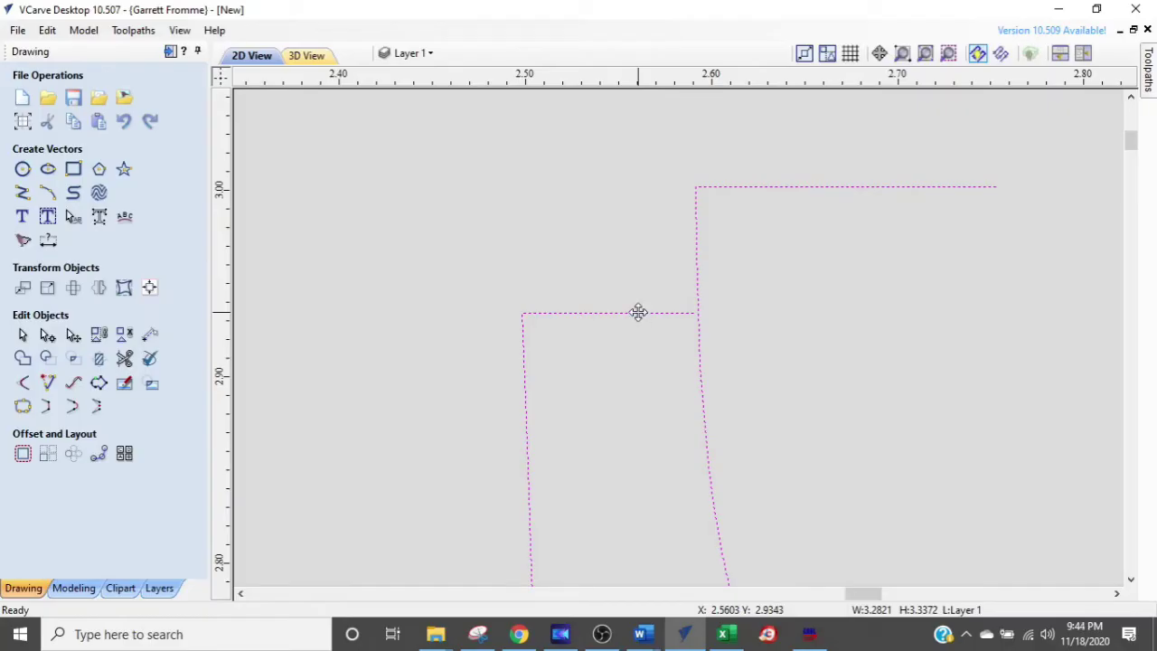
{"action": "left_click", "coordinate": [123, 384]}
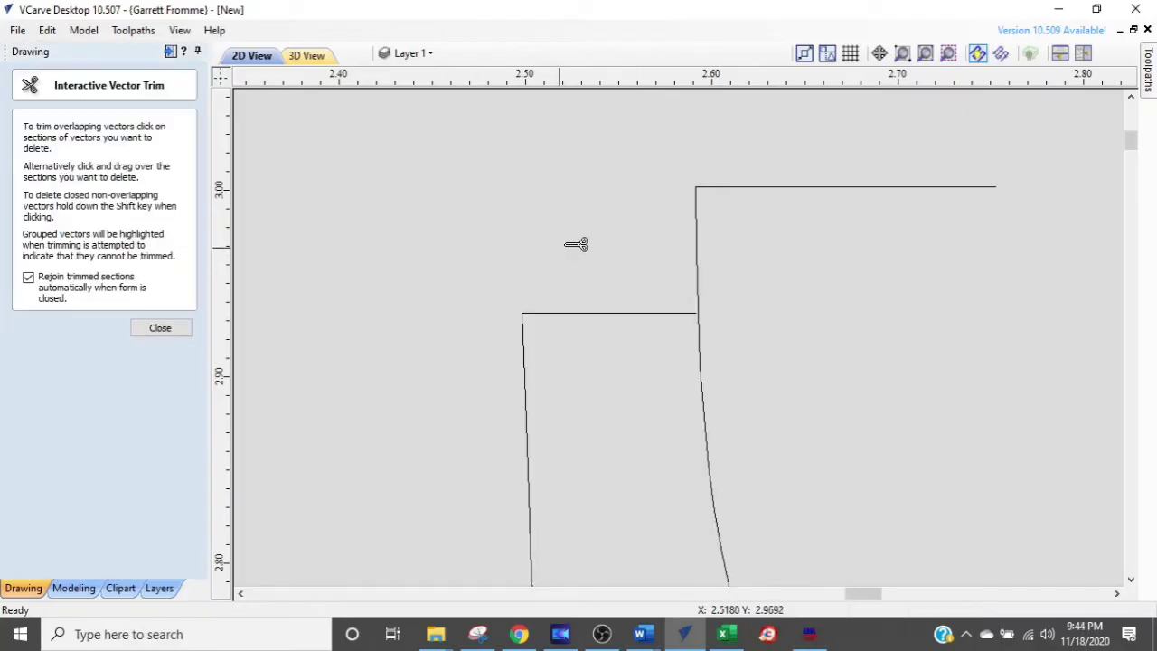
{"action": "left_click", "coordinate": [696, 207], "text": "shift"}
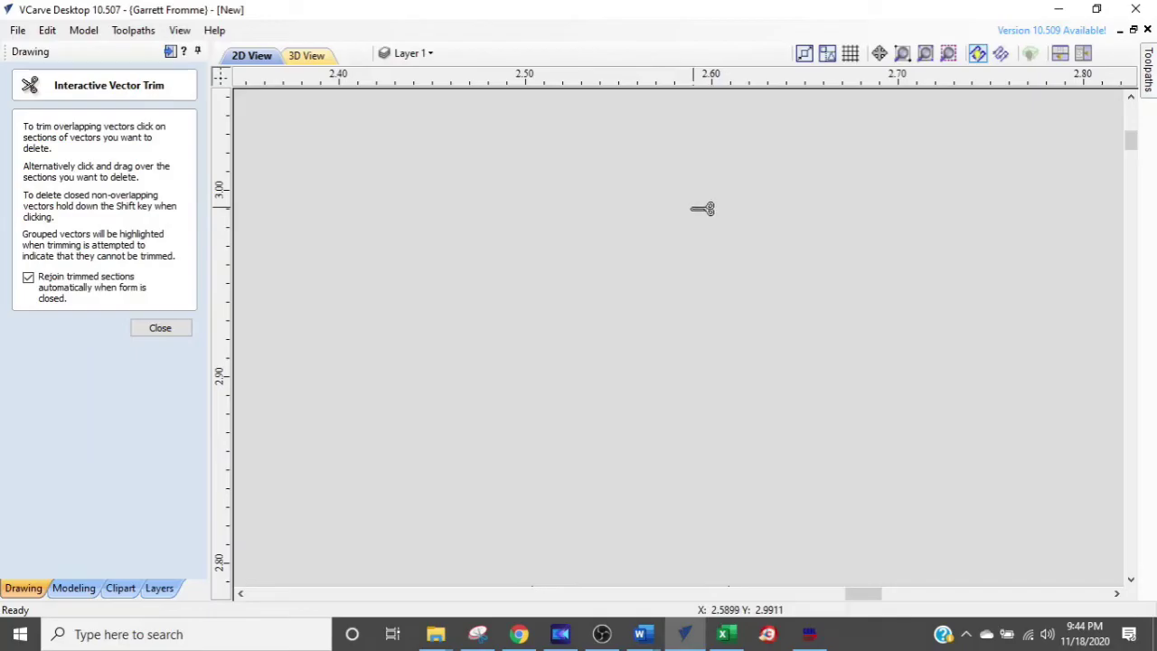
{"action": "key", "text": "ctrl+z"}
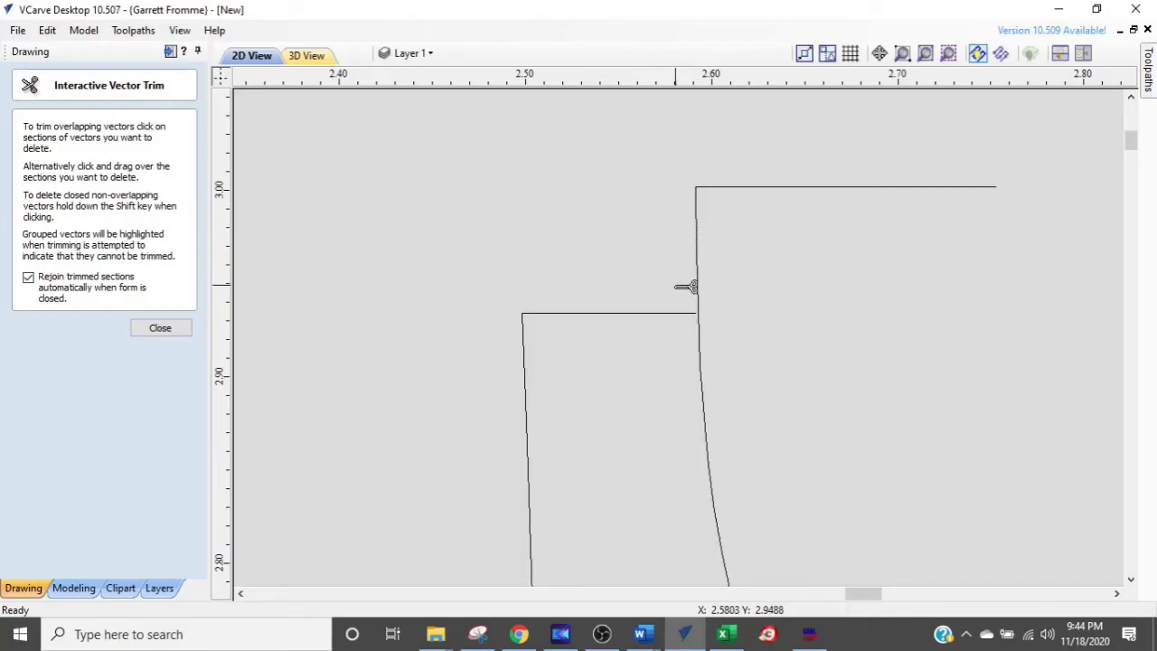
{"action": "key", "text": "Escape"}
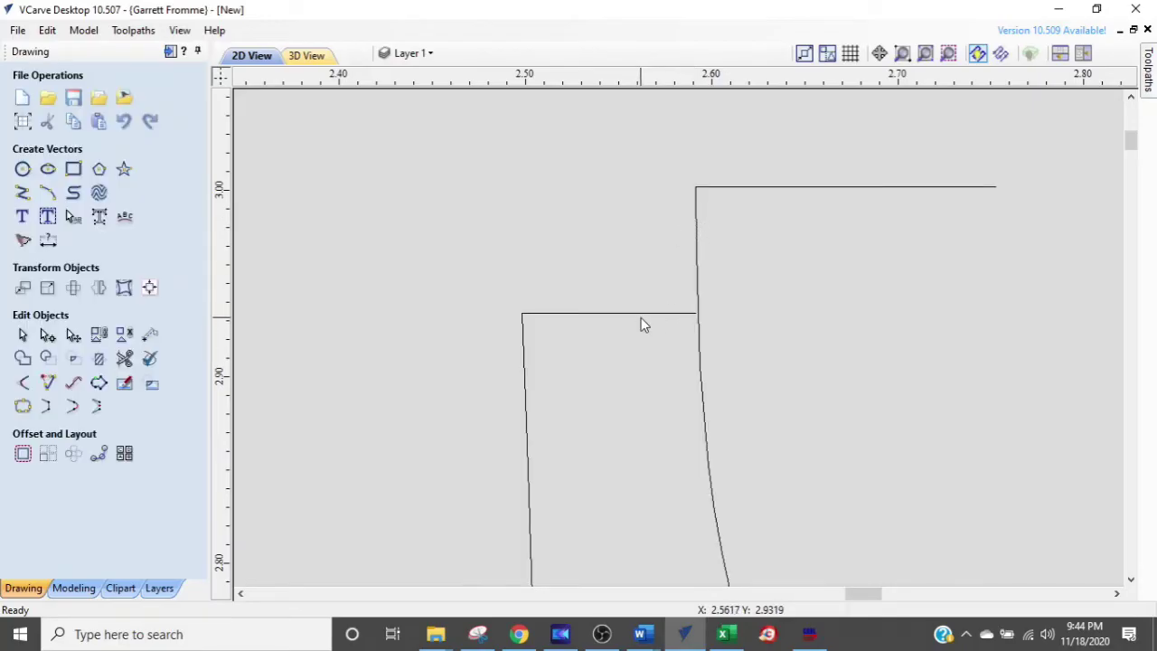
Close the vine outline's open top with a line and trim the extra triangle
{"action": "left_click", "coordinate": [638, 313]}
{"action": "right_click", "coordinate": [638, 311]}
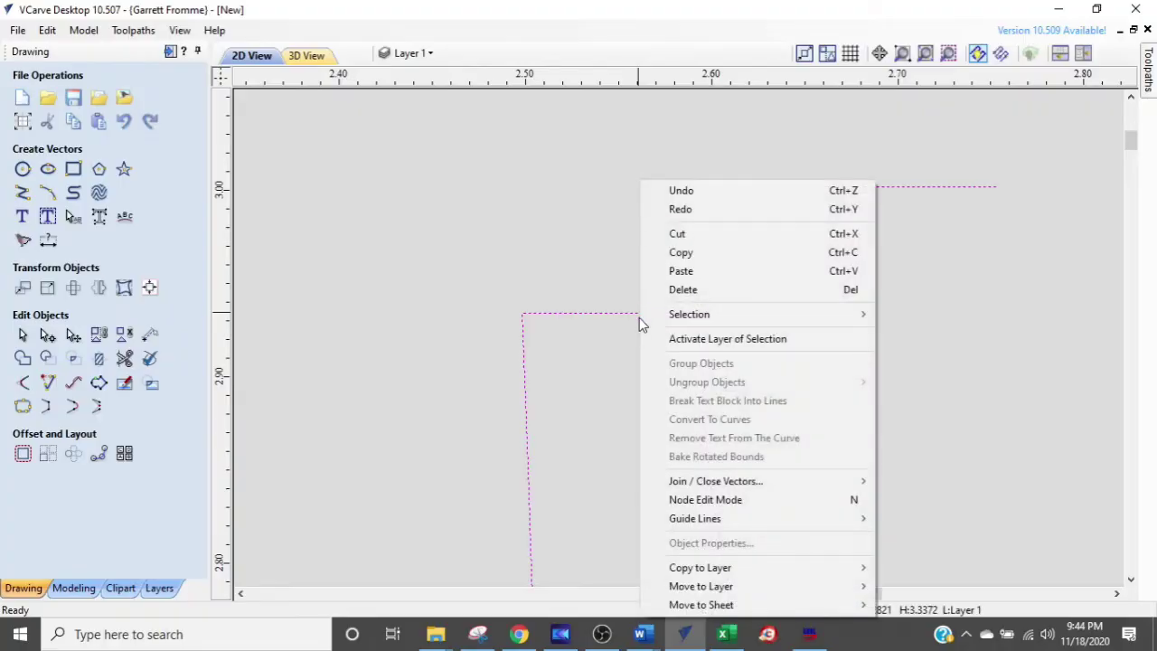
{"action": "mouse_move", "coordinate": [754, 480]}
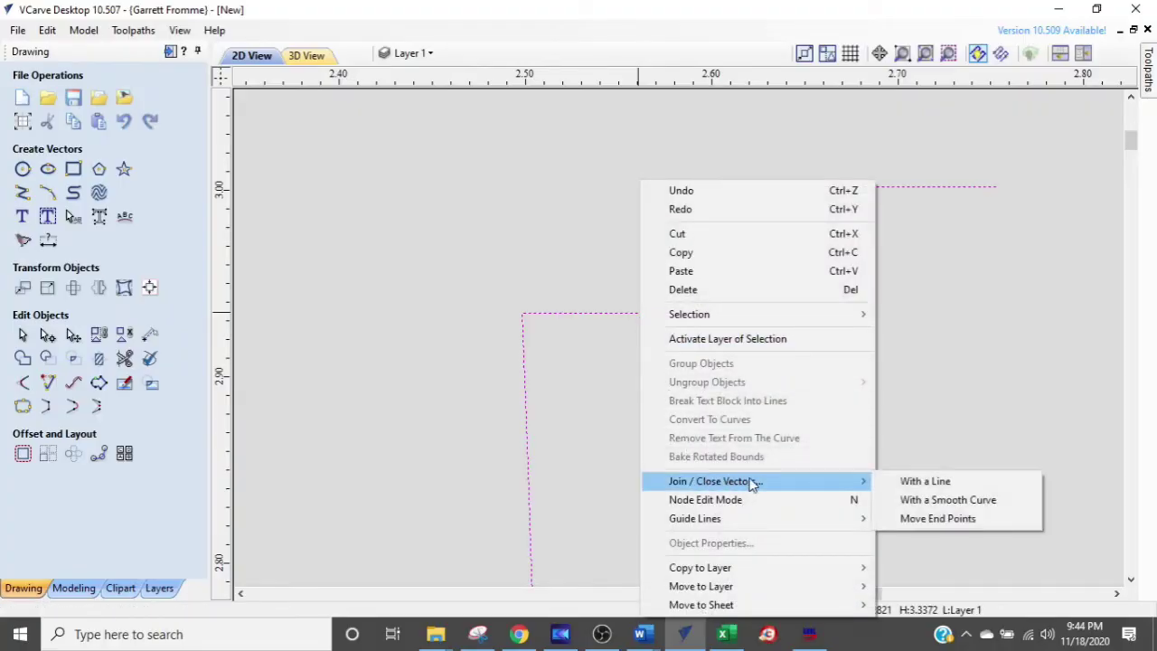
{"action": "left_click", "coordinate": [909, 482]}
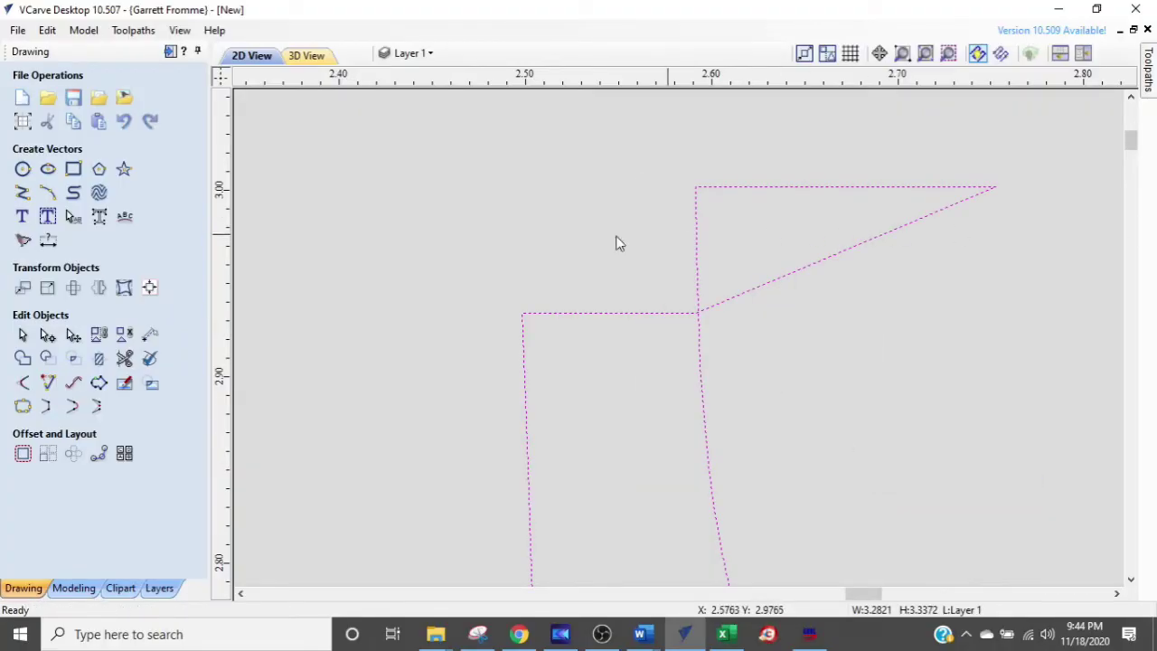
{"action": "left_click", "coordinate": [125, 358]}
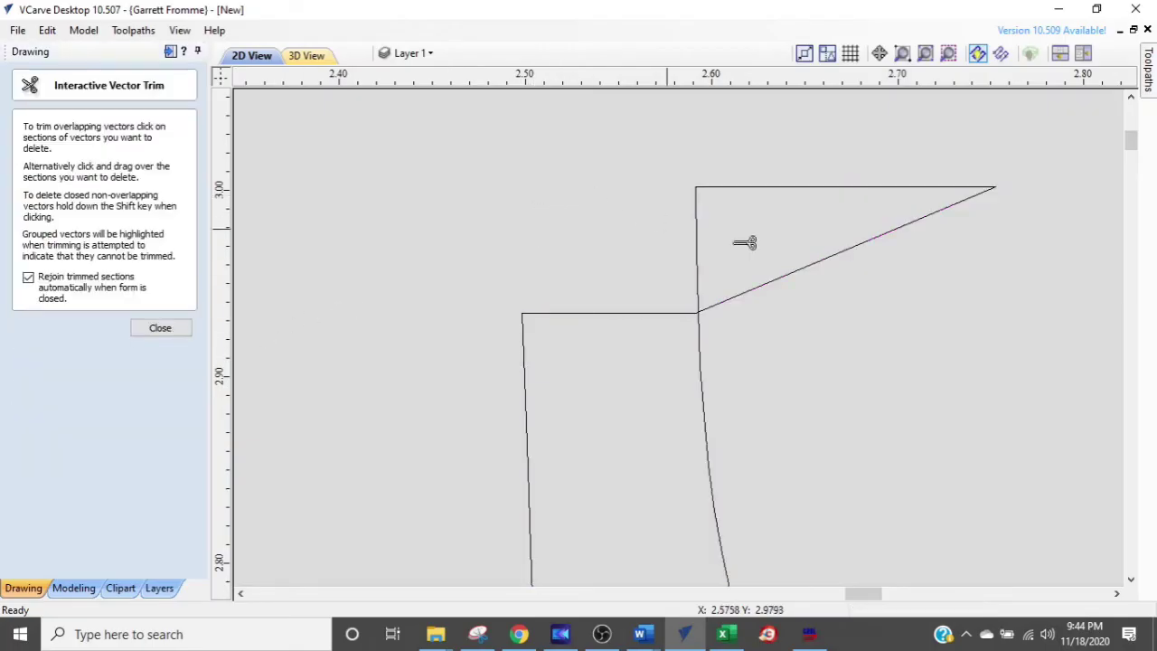
{"action": "left_click", "coordinate": [829, 257]}
{"action": "scroll", "coordinate": [810, 315], "scroll_direction": "down", "scroll_amount": 3}
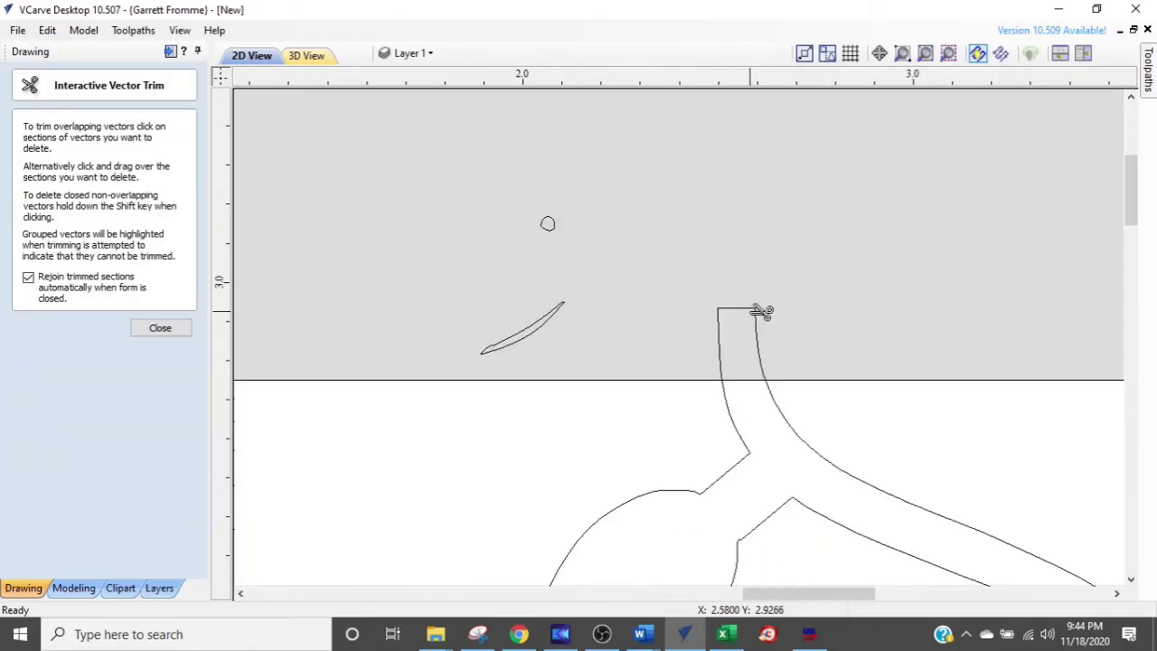
{"action": "key", "text": "Escape"}
Delete the stray circle and sliver above the board
{"action": "left_click_drag", "start_coordinate": [494, 320], "coordinate": [493, 321]}
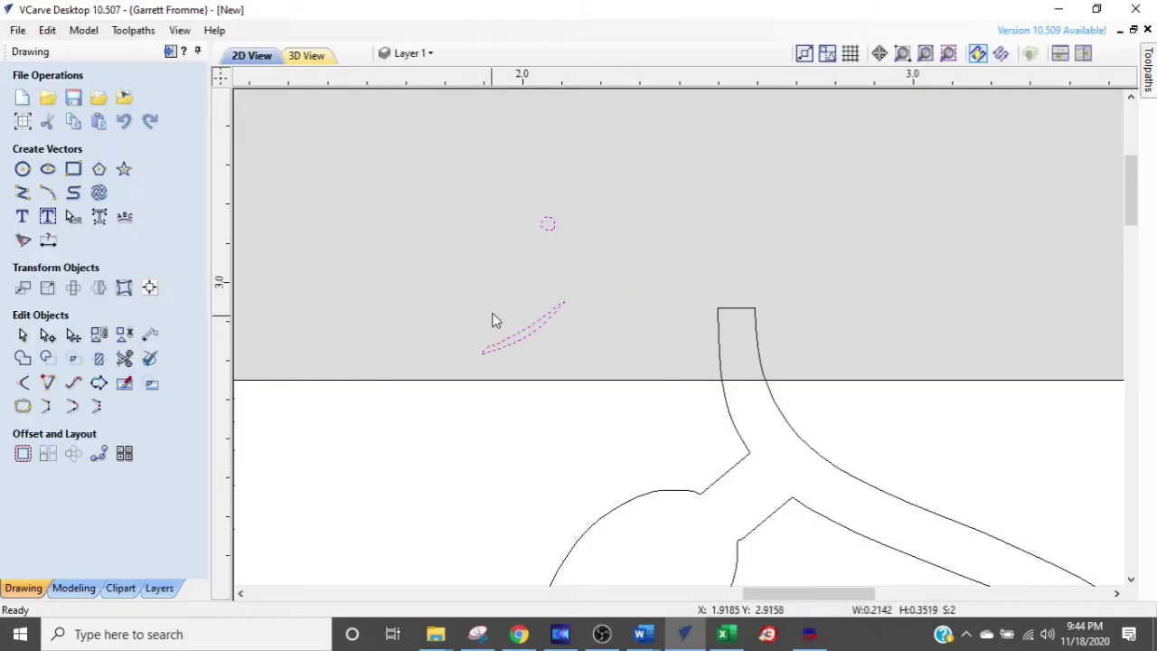
{"action": "key", "text": "Delete"}
{"action": "scroll", "coordinate": [496, 280], "scroll_direction": "down", "scroll_amount": 3}
Zoom to the notch and show the vine outline's nodes for editing
{"action": "scroll", "coordinate": [687, 370], "scroll_direction": "down", "scroll_amount": 2}
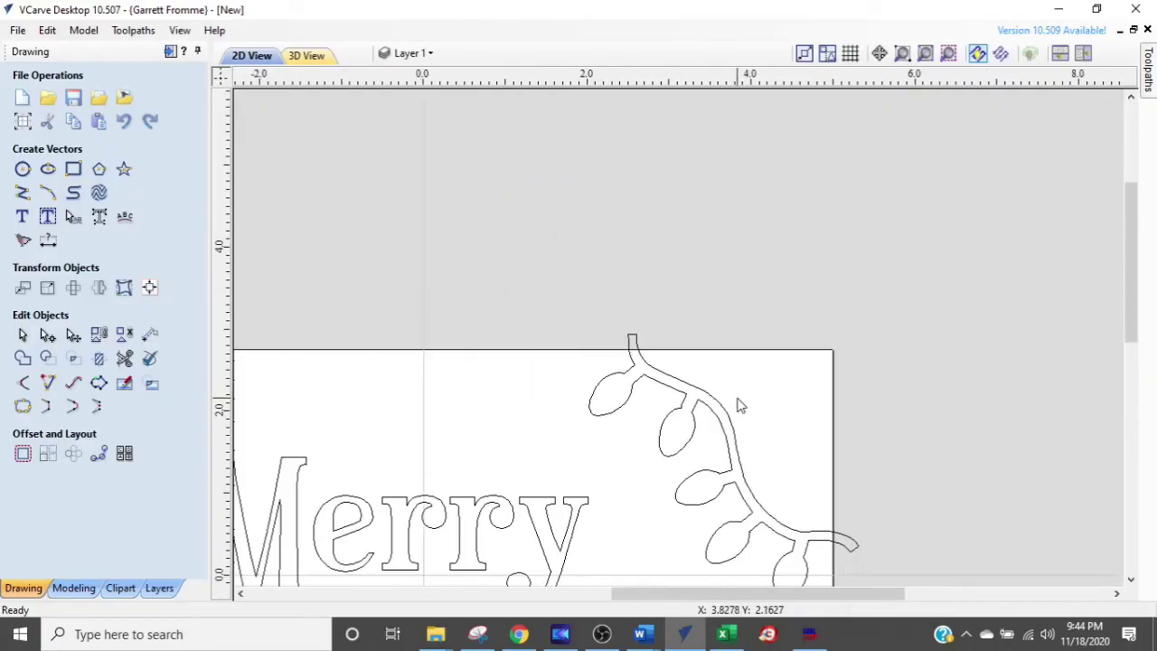
{"action": "scroll", "coordinate": [754, 320], "scroll_direction": "up", "scroll_amount": 5}
{"action": "scroll", "coordinate": [522, 206], "scroll_direction": "up", "scroll_amount": 5}
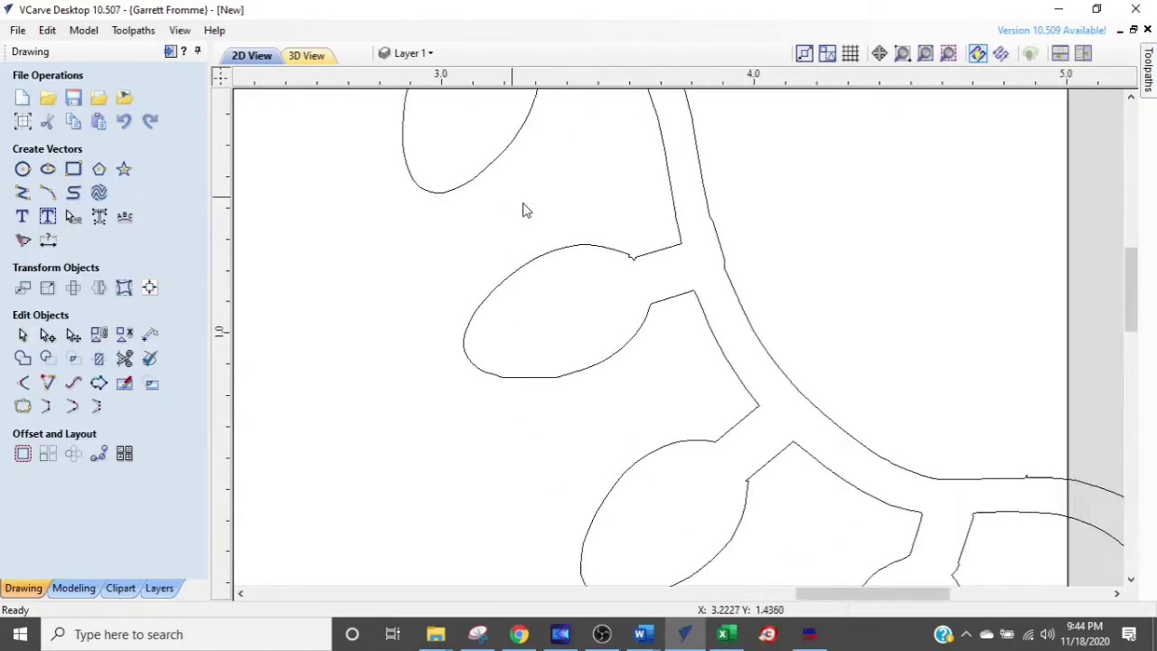
{"action": "scroll", "coordinate": [675, 286], "scroll_direction": "up", "scroll_amount": 2}
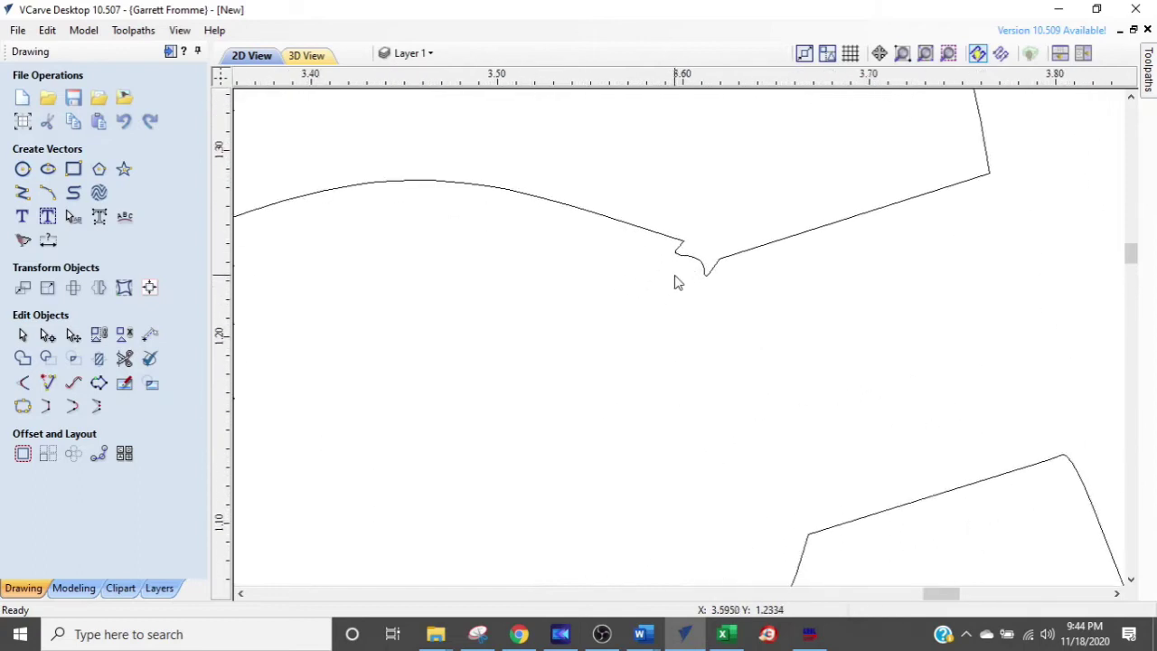
{"action": "left_click", "coordinate": [678, 263]}
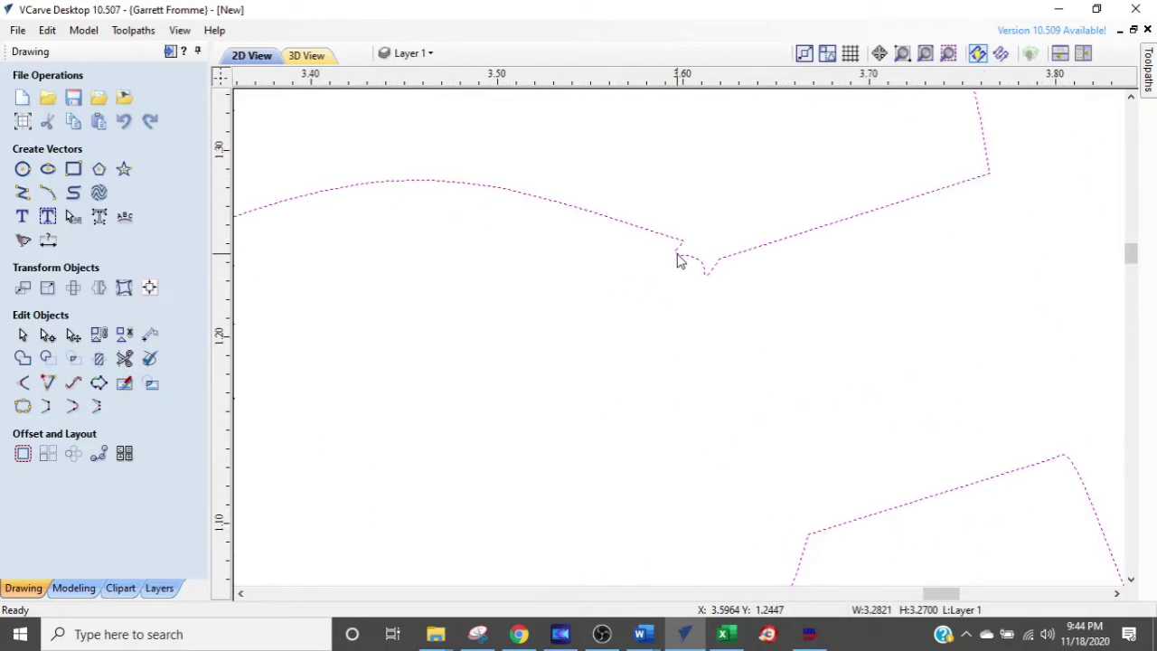
{"action": "double_click", "coordinate": [678, 257]}
{"action": "scroll", "coordinate": [681, 264], "scroll_direction": "up", "scroll_amount": 3}
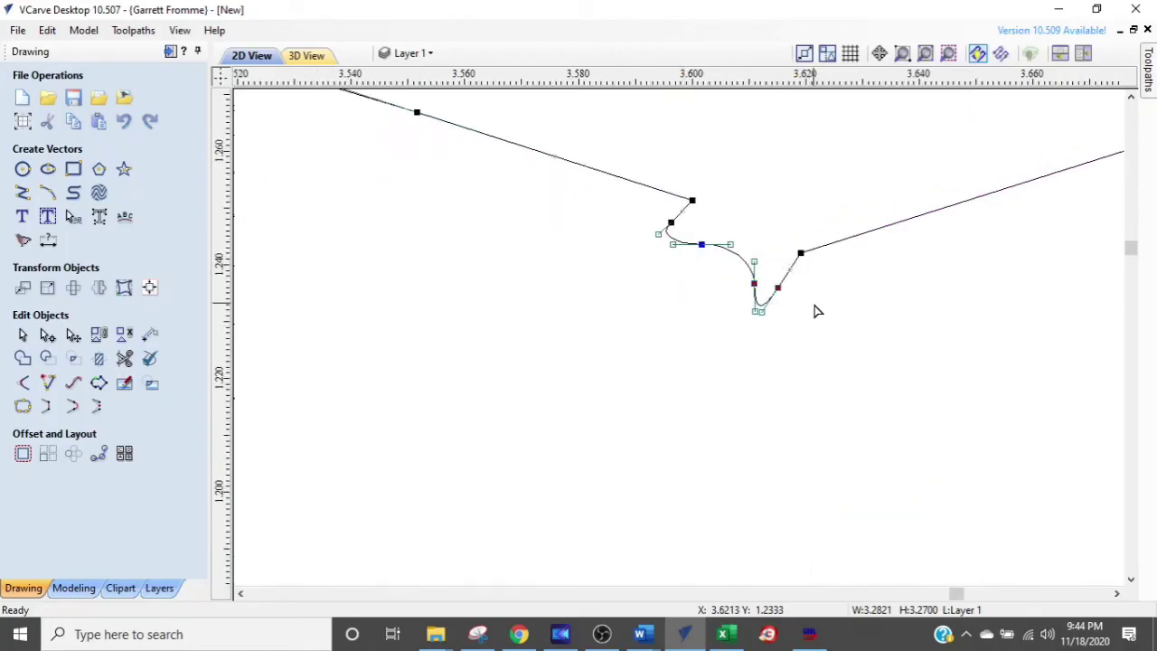
Delete the three nodes forming the notch, then zoom to fit the whole sign
{"action": "key", "text": "Delete"}
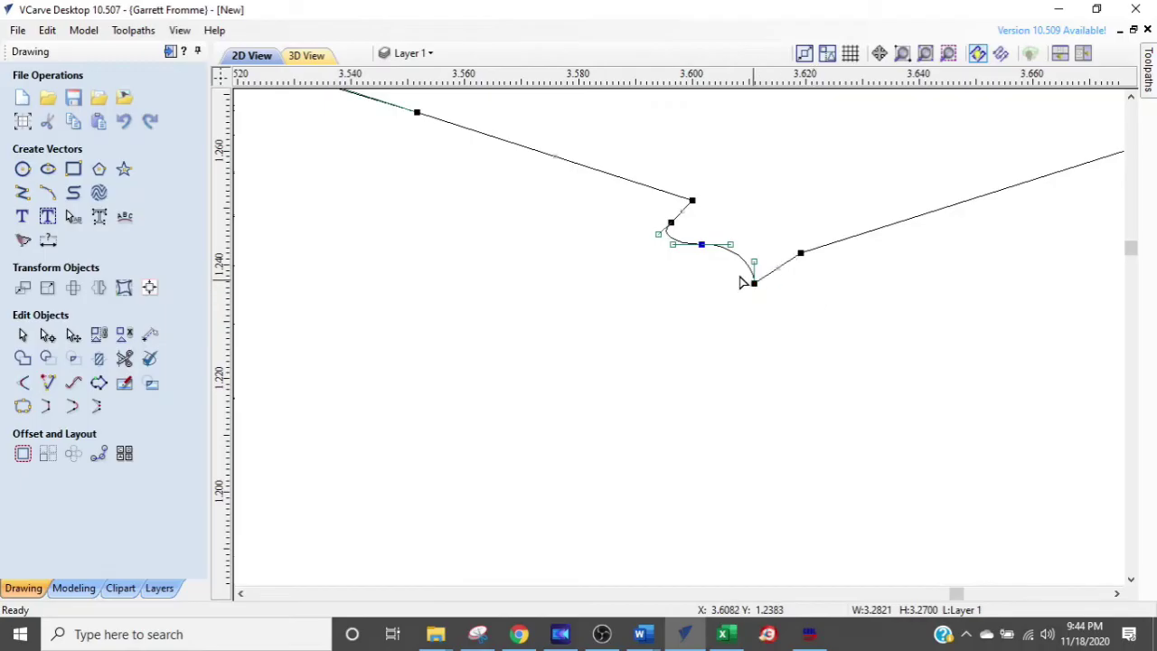
{"action": "key", "text": "Delete"}
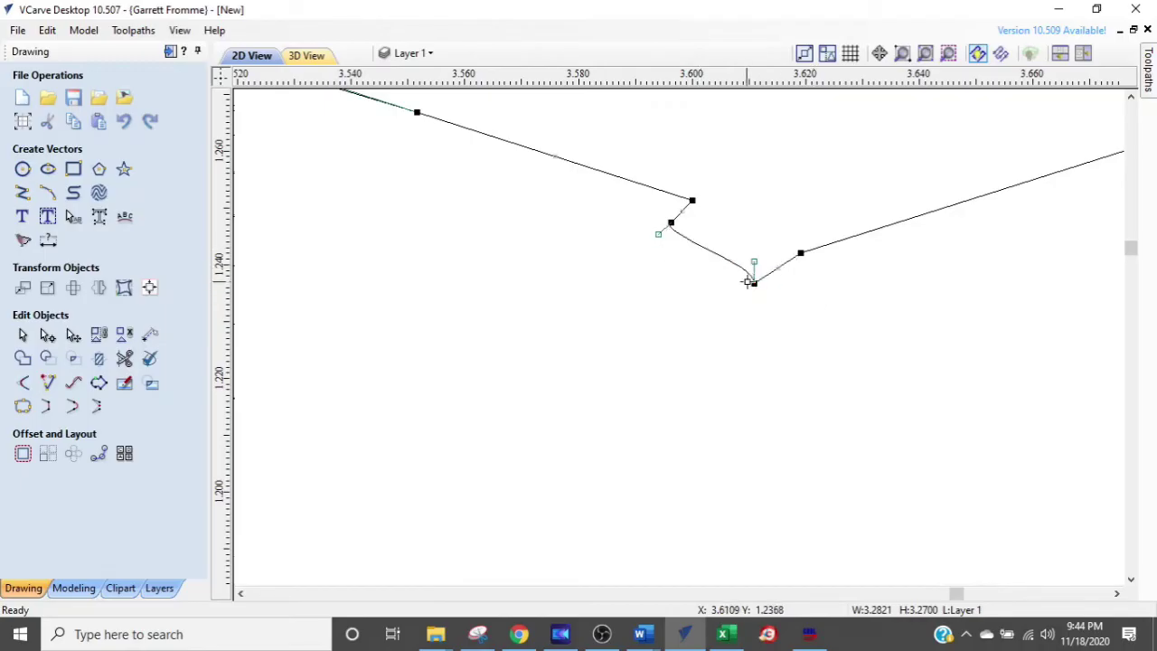
{"action": "key", "text": "Delete"}
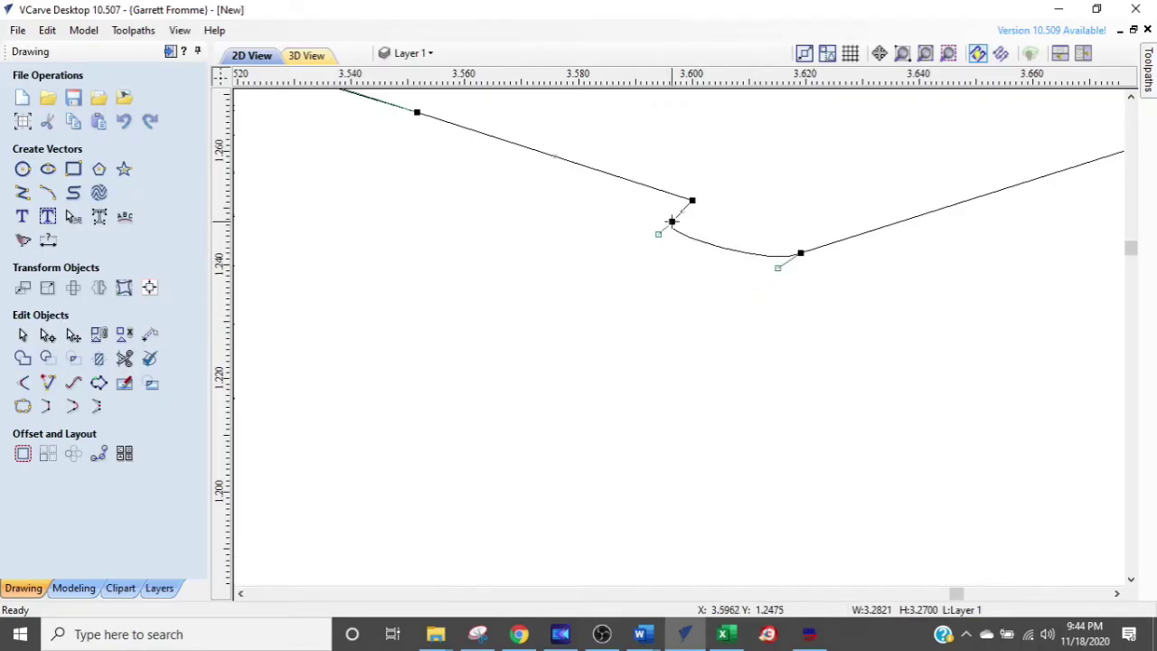
{"action": "scroll", "coordinate": [682, 335], "scroll_direction": "down", "scroll_amount": 5}
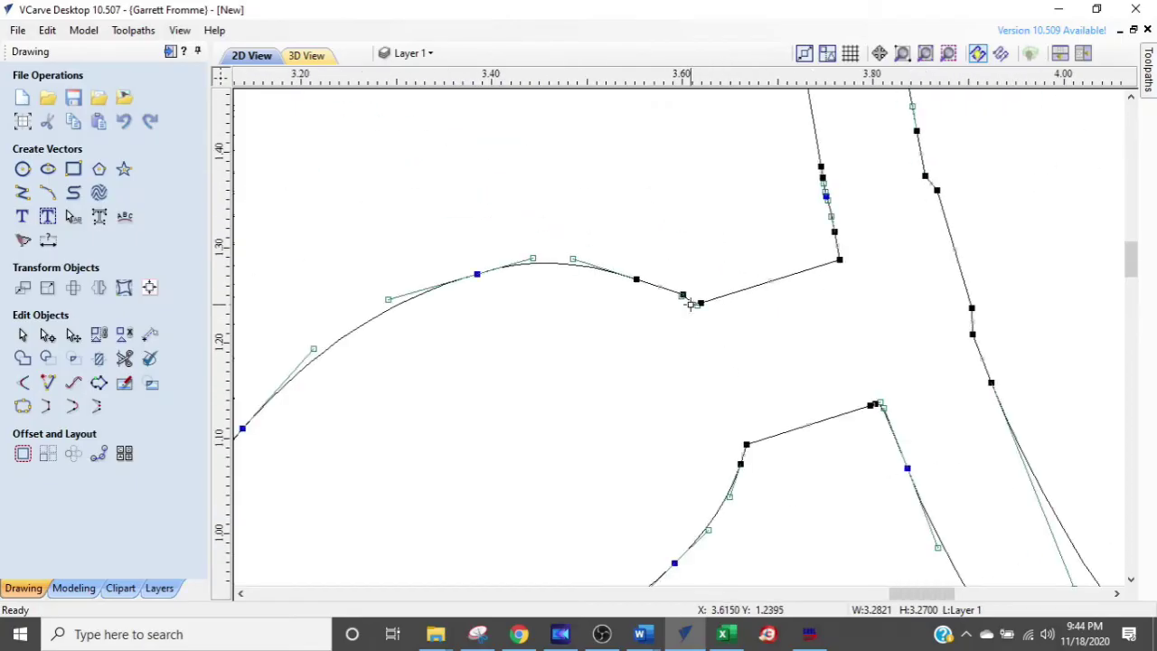
{"action": "scroll", "coordinate": [694, 291], "scroll_direction": "up", "scroll_amount": 1}
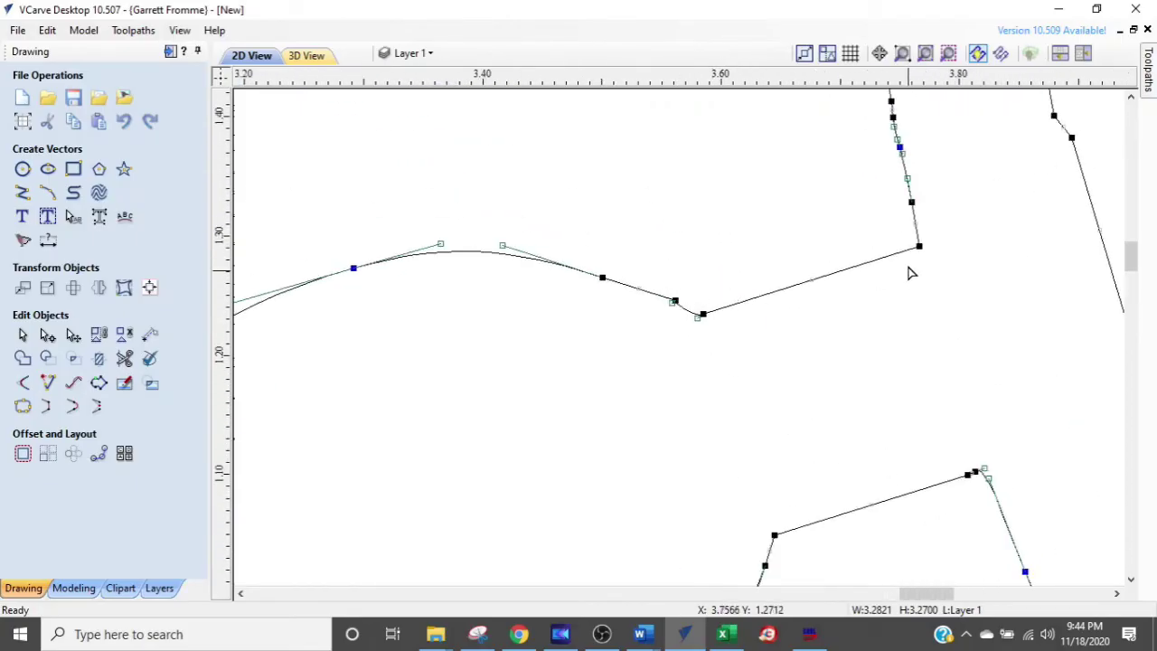
{"action": "scroll", "coordinate": [910, 268], "scroll_direction": "down", "scroll_amount": 3}
{"action": "key", "text": "F3"}
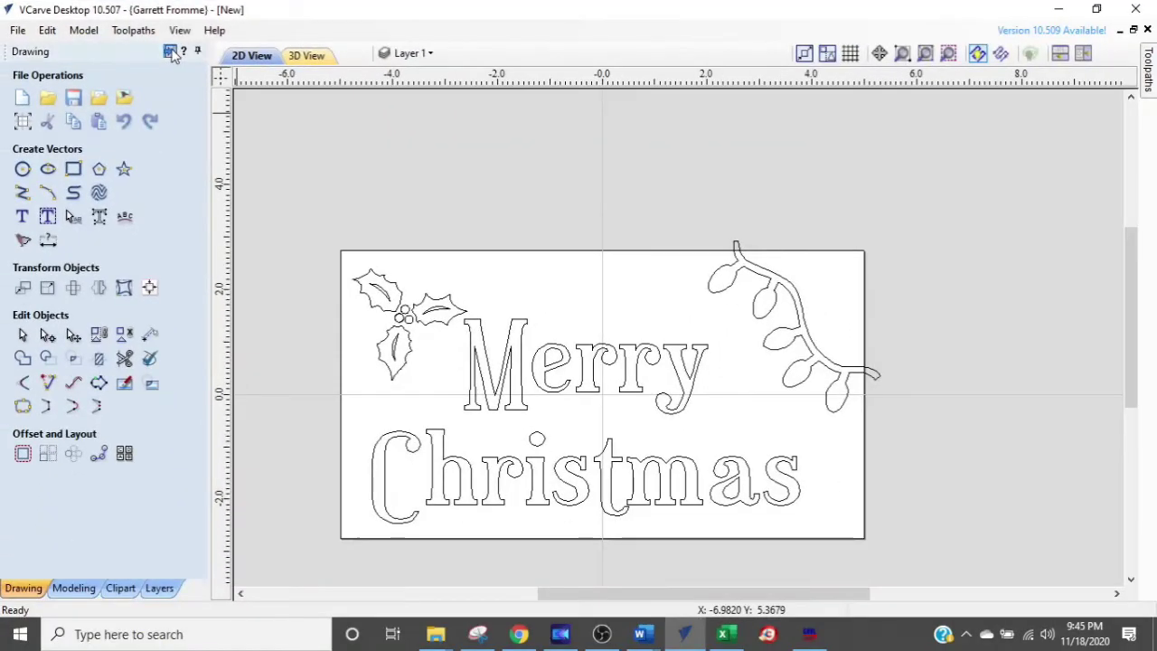
Set up a pocket toolpath on all vectors, 0.05-inch depth with 1/16" end mill, and calculate it
{"action": "left_click", "coordinate": [464, 271]}
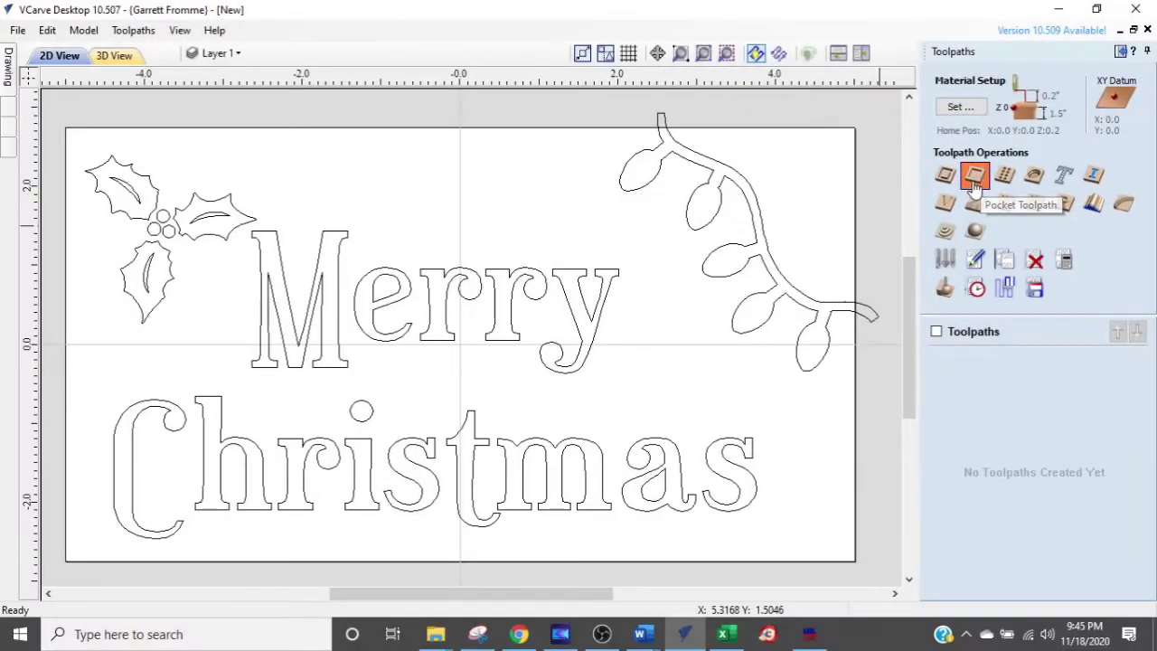
{"action": "left_click", "coordinate": [655, 357]}
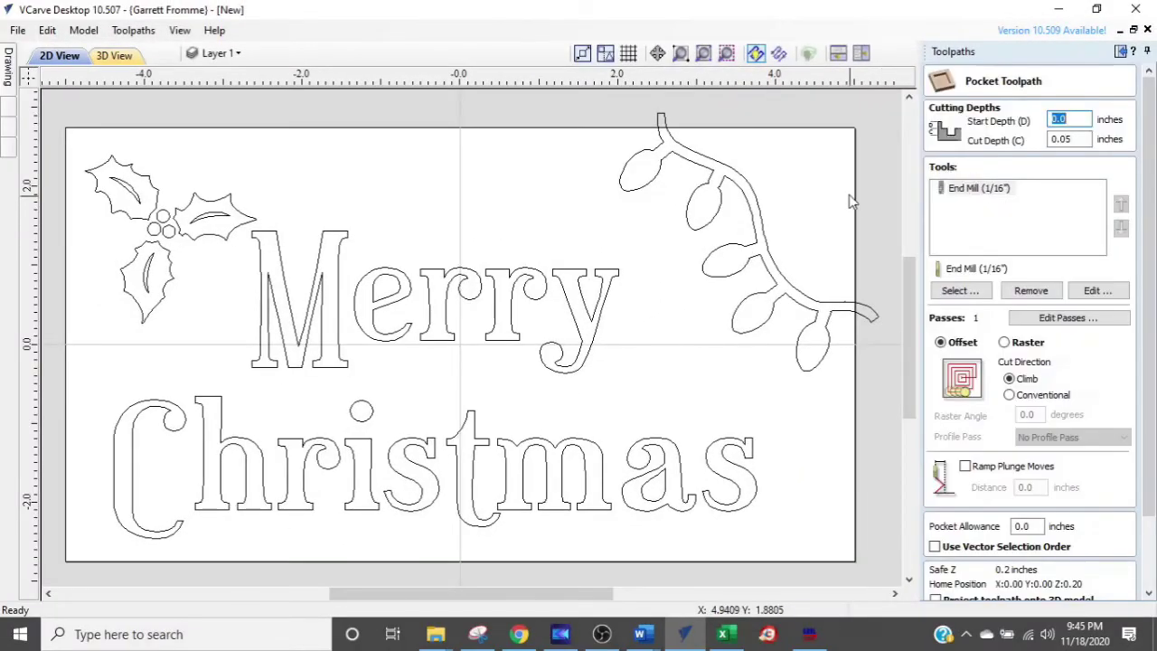
{"action": "scroll", "coordinate": [854, 294], "scroll_direction": "down", "scroll_amount": 2}
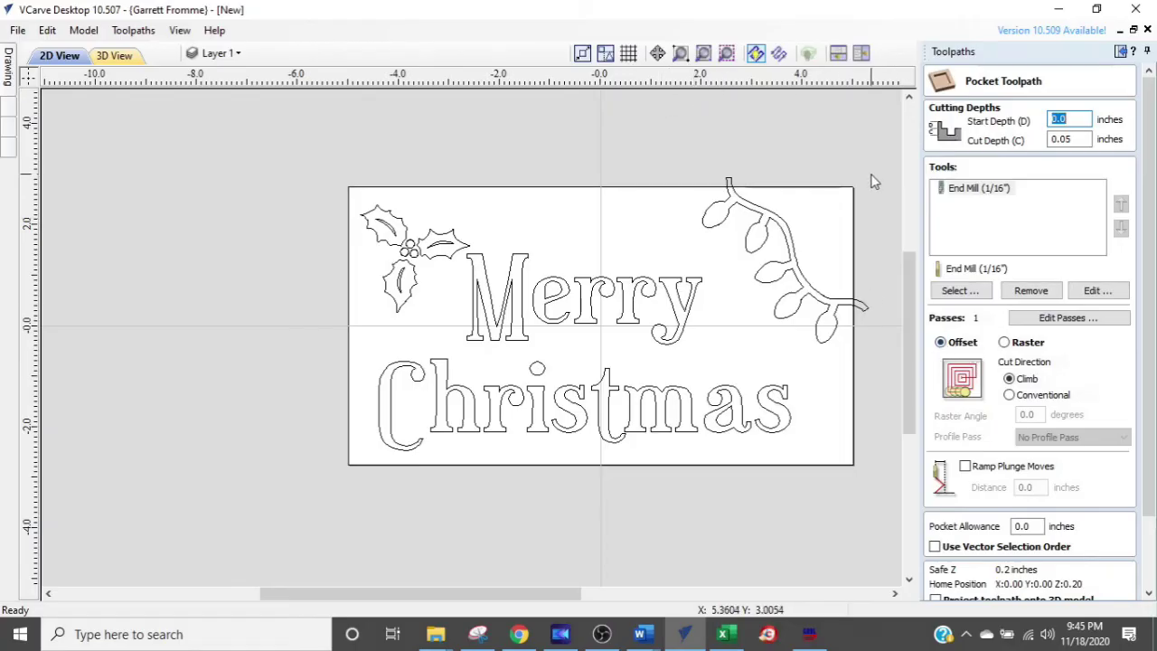
{"action": "left_click_drag", "start_coordinate": [872, 181], "coordinate": [320, 489]}
{"action": "middle_click_drag", "start_coordinate": [651, 478], "coordinate": [588, 331]}
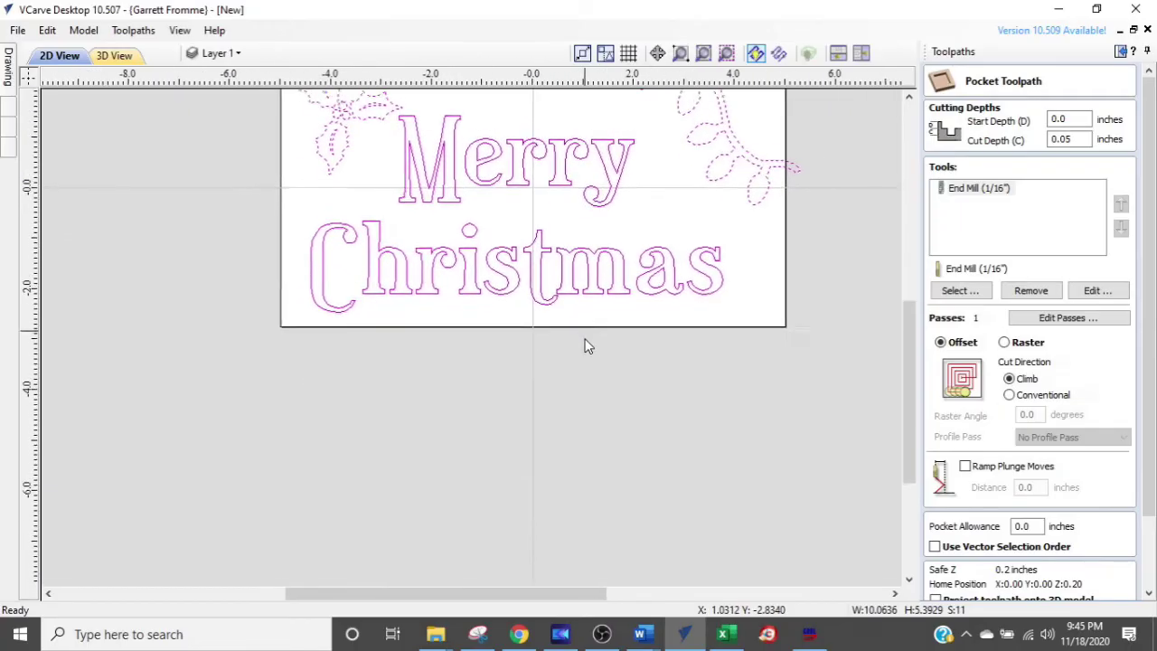
{"action": "scroll", "coordinate": [461, 208], "scroll_direction": "up", "scroll_amount": 5}
{"action": "scroll", "coordinate": [461, 208], "scroll_direction": "down", "scroll_amount": 5}
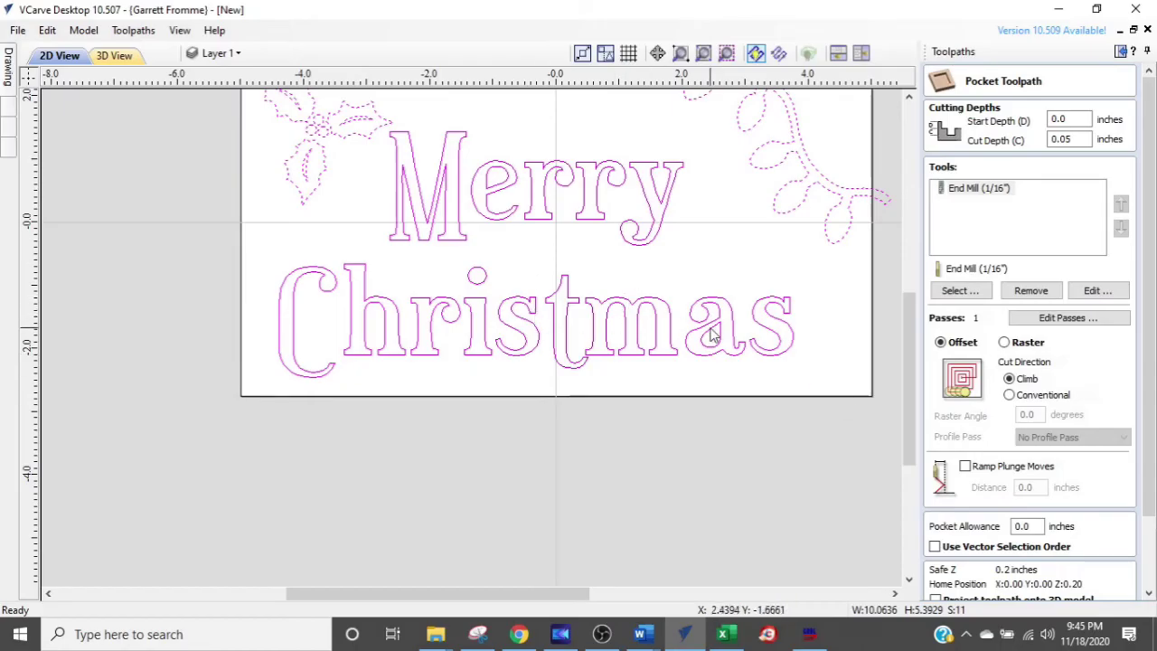
{"action": "scroll", "coordinate": [1003, 411], "scroll_direction": "down", "scroll_amount": 3}
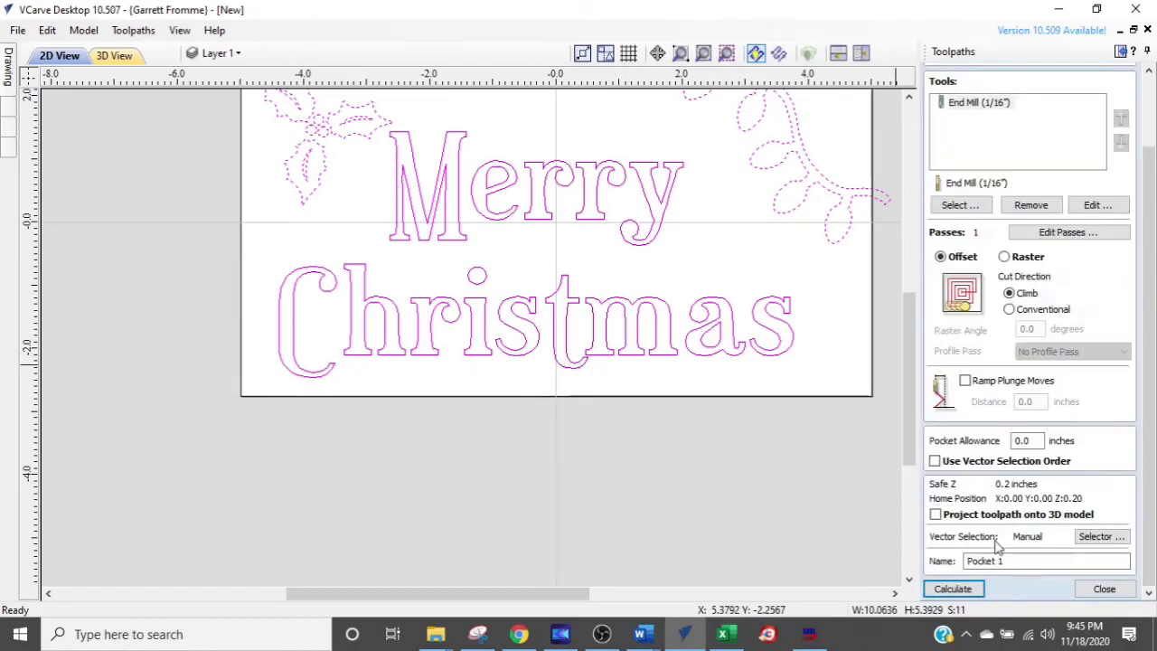
{"action": "left_click", "coordinate": [949, 588]}
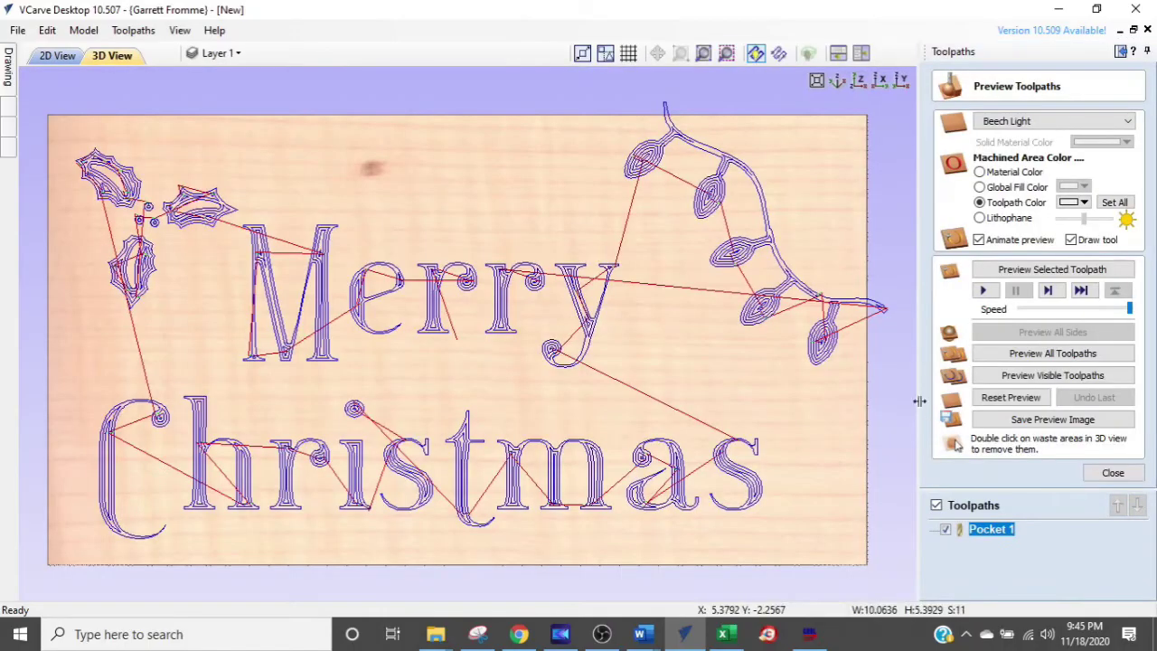
Preview the Pocket 1 cut on the beech board and zoom into the lettering
{"action": "left_click", "coordinate": [1002, 270]}
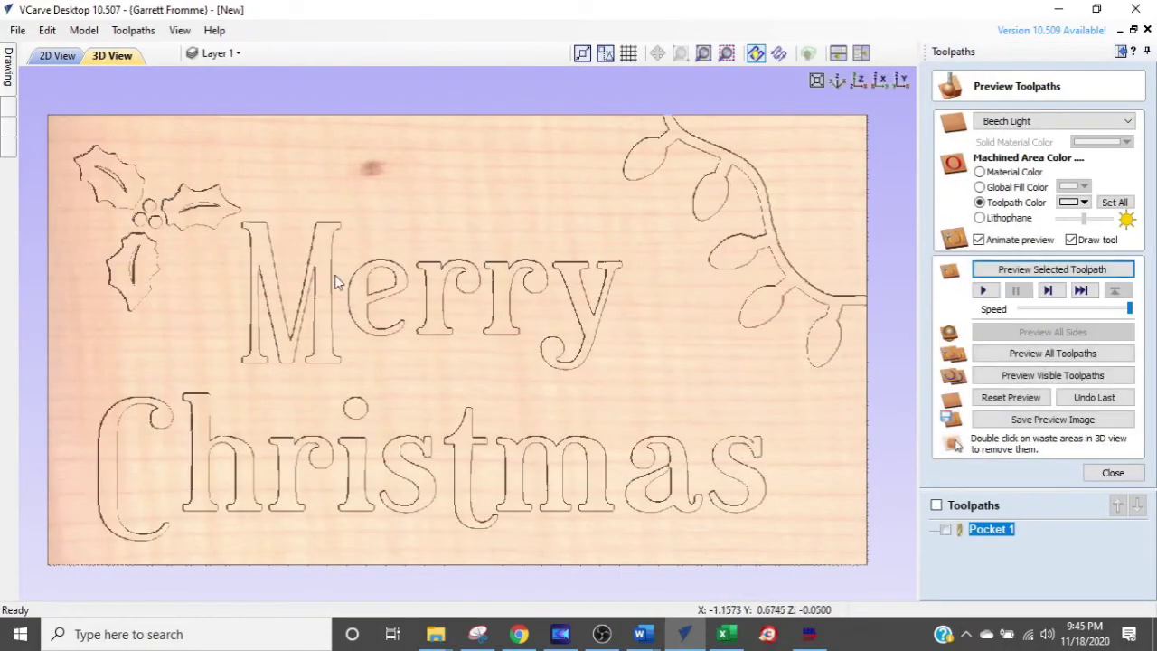
{"action": "scroll", "coordinate": [745, 257], "scroll_direction": "up", "scroll_amount": 6}
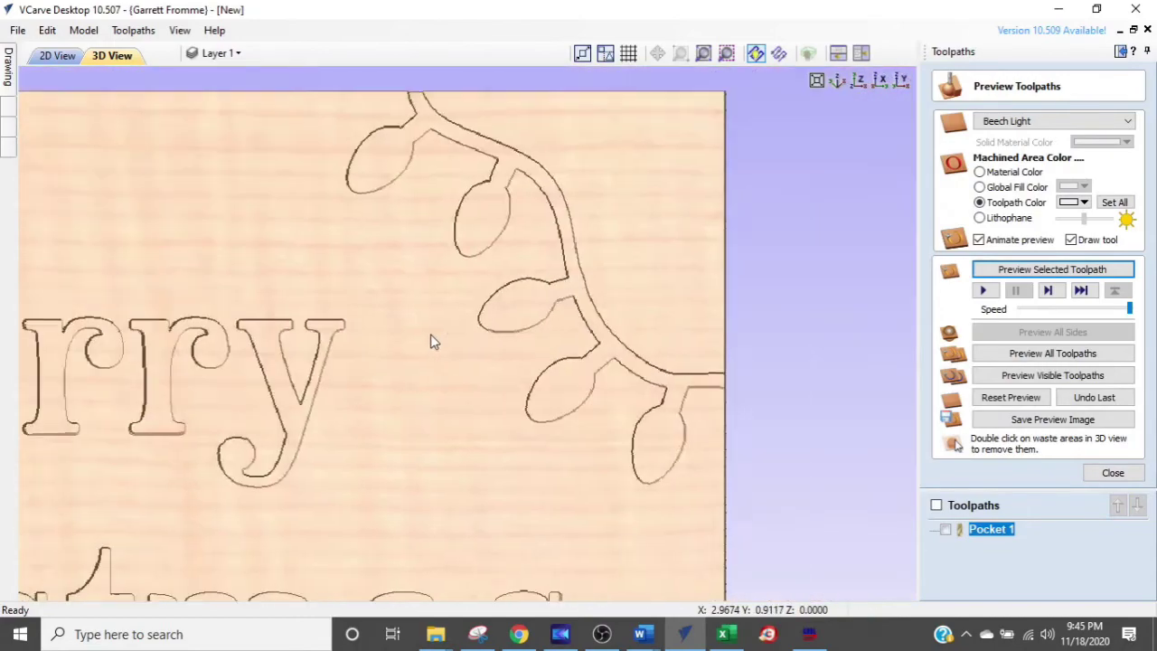
{"action": "middle_click_drag", "start_coordinate": [467, 353], "coordinate": [514, 315]}
{"action": "scroll", "coordinate": [711, 189], "scroll_direction": "down", "scroll_amount": 2}
{"action": "scroll", "coordinate": [444, 323], "scroll_direction": "up", "scroll_amount": 2}
{"action": "scroll", "coordinate": [444, 324], "scroll_direction": "up", "scroll_amount": 2}
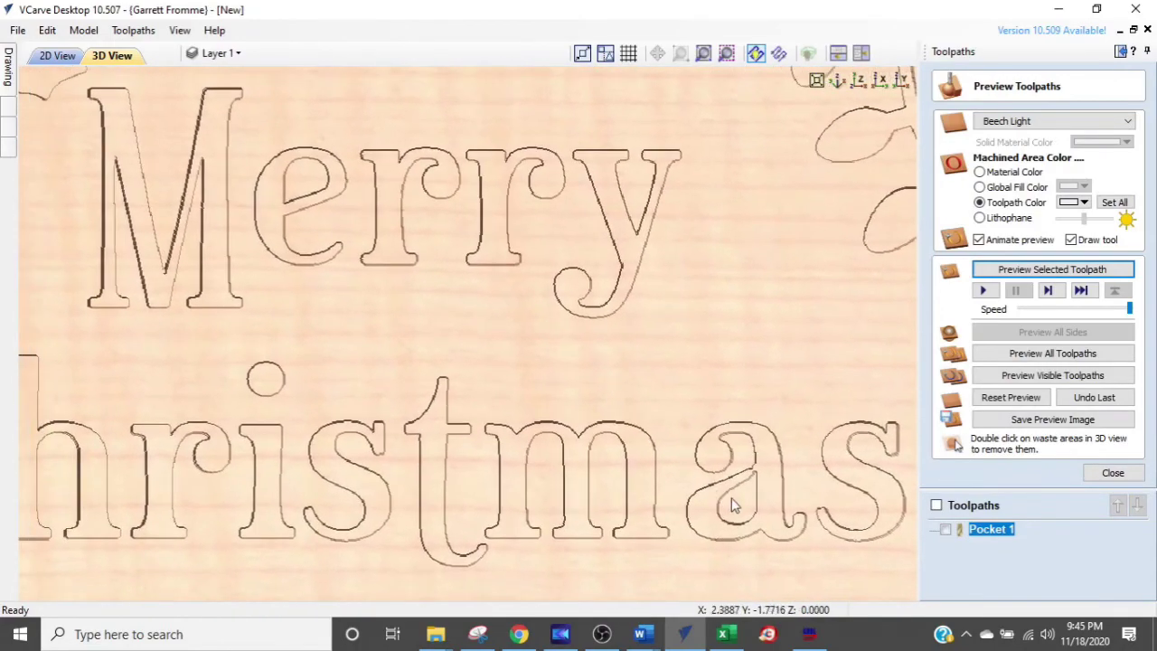
{"action": "scroll", "coordinate": [751, 497], "scroll_direction": "up", "scroll_amount": 2}
Inspect the 'ma' of Christmas up close, then return to the 2D view
{"action": "middle_click_drag", "start_coordinate": [758, 497], "coordinate": [455, 284]}
{"action": "scroll", "coordinate": [361, 232], "scroll_direction": "up", "scroll_amount": 2}
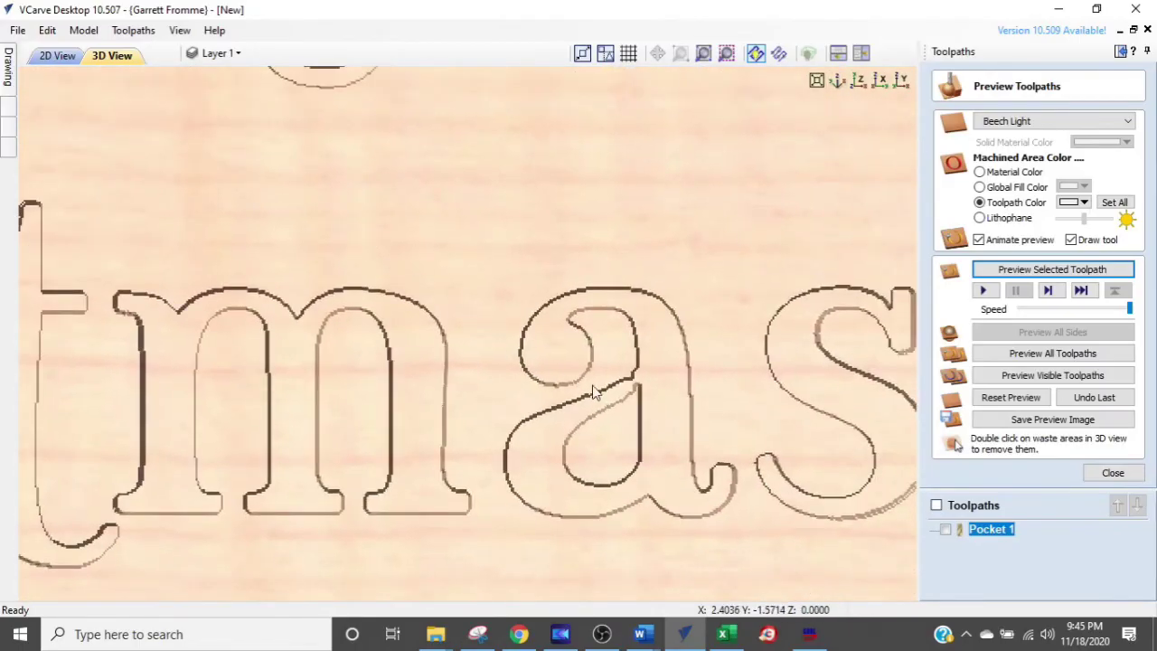
{"action": "scroll", "coordinate": [594, 388], "scroll_direction": "up", "scroll_amount": 2}
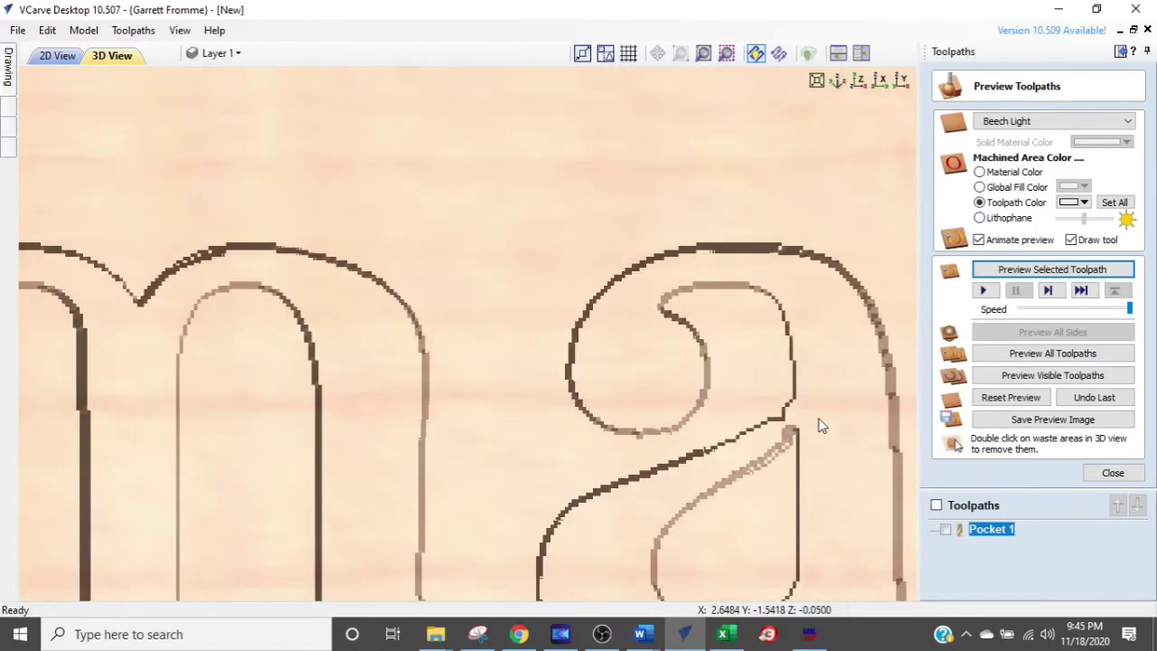
{"action": "scroll", "coordinate": [777, 429], "scroll_direction": "down", "scroll_amount": 2}
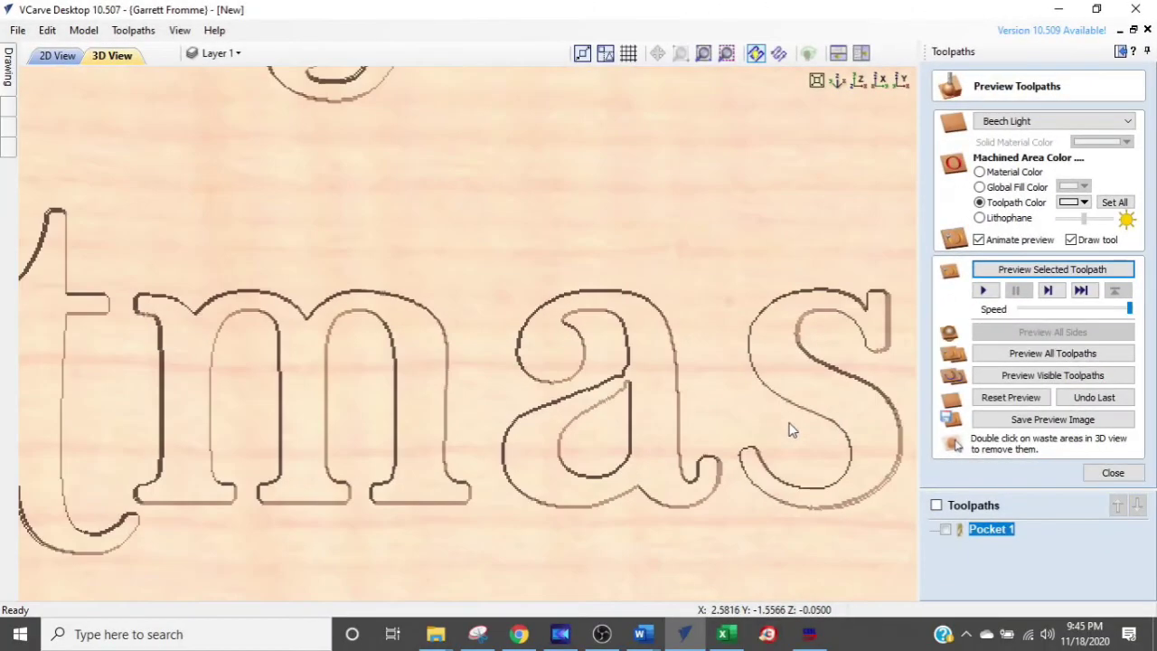
{"action": "scroll", "coordinate": [630, 430], "scroll_direction": "down", "scroll_amount": 2}
{"action": "key", "text": "F2"}
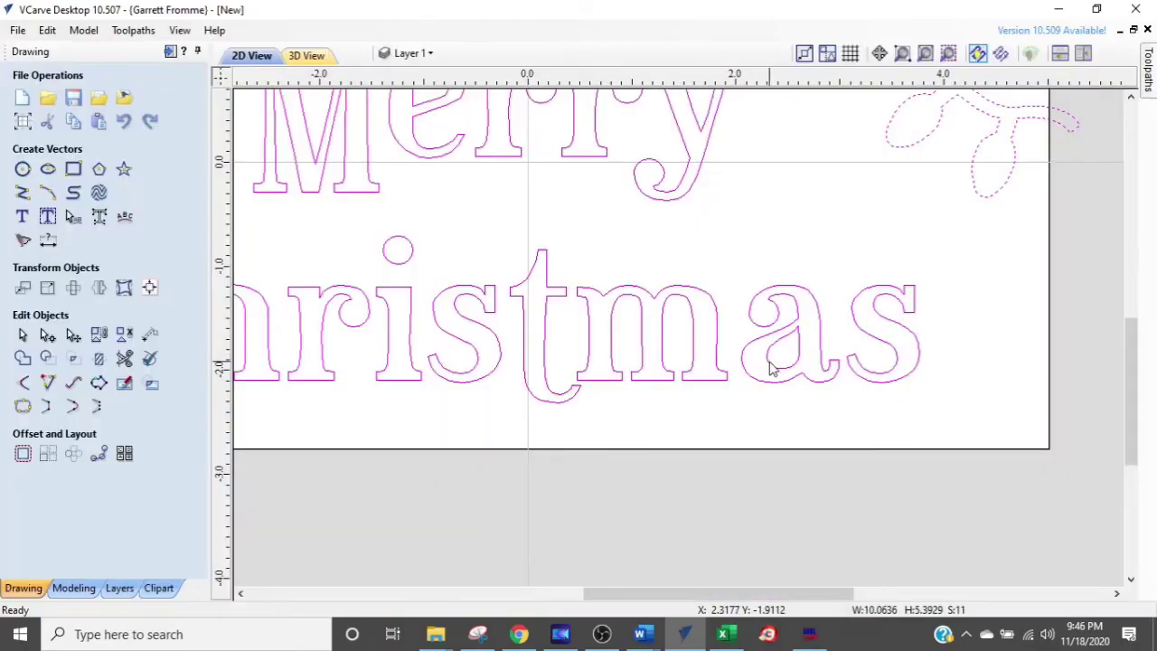
Select the Merry Christmas text and weld it, choosing Replace for the originals
{"action": "left_click", "coordinate": [779, 408]}
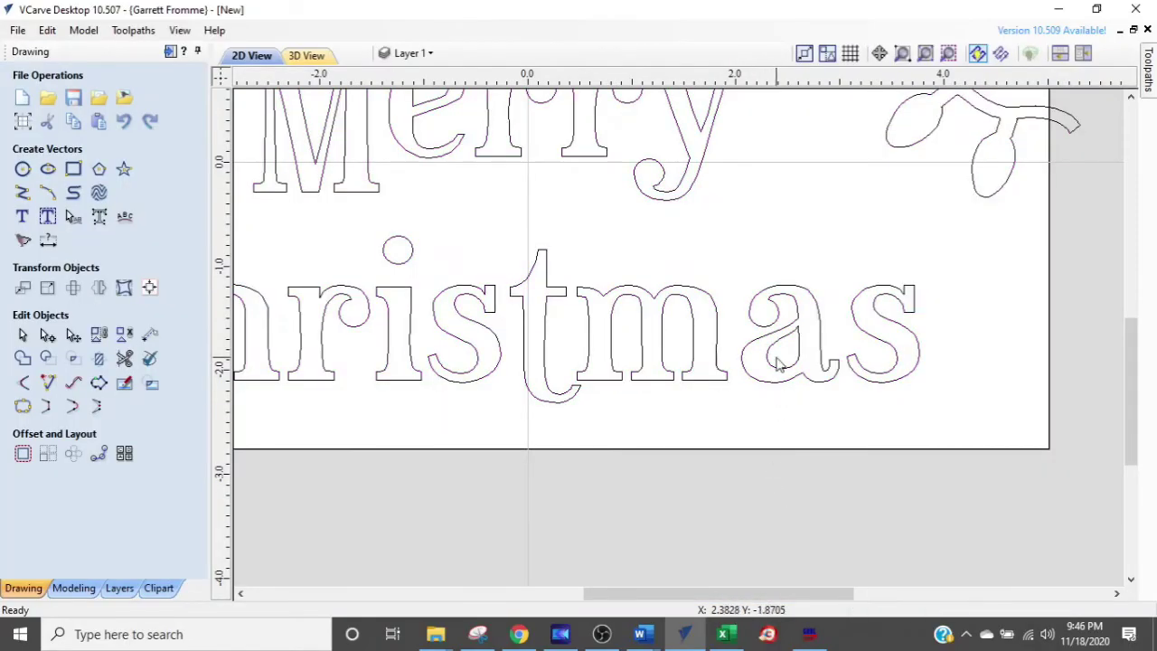
{"action": "left_click", "coordinate": [772, 362]}
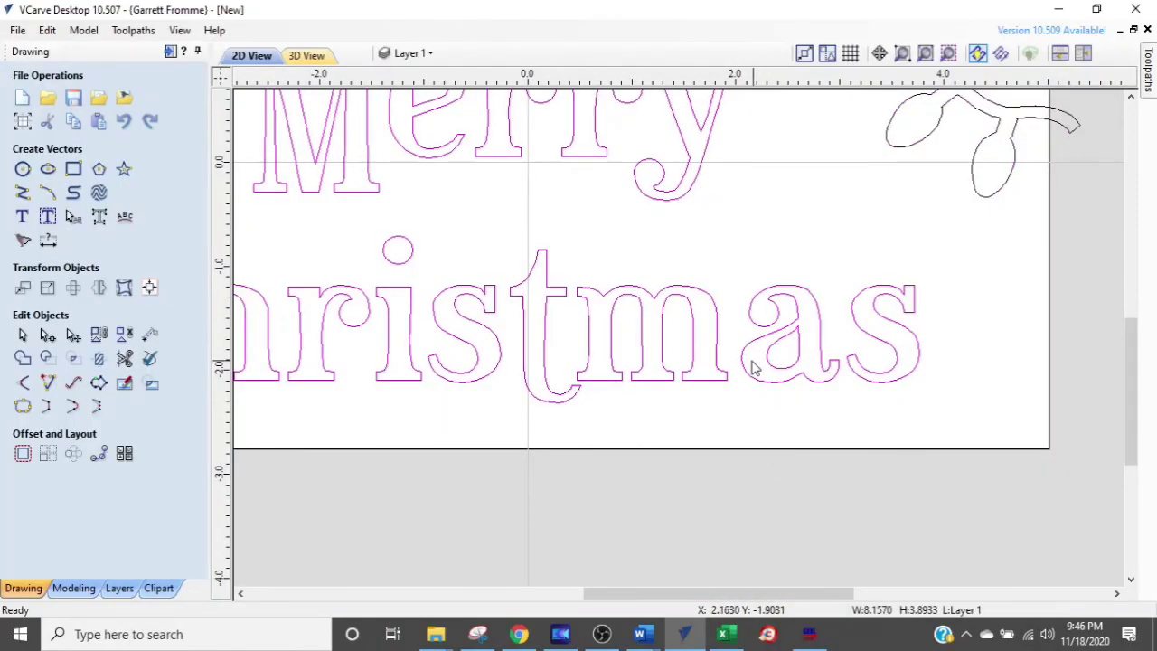
{"action": "scroll", "coordinate": [439, 343], "scroll_direction": "down", "scroll_amount": 2}
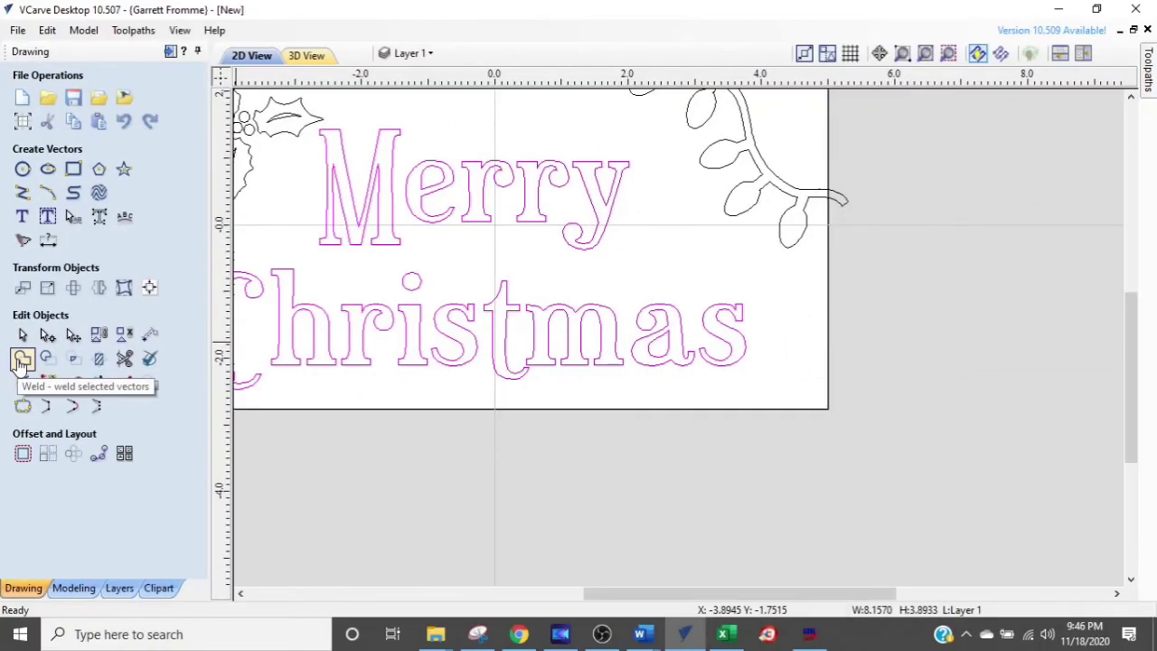
{"action": "left_click", "coordinate": [144, 325]}
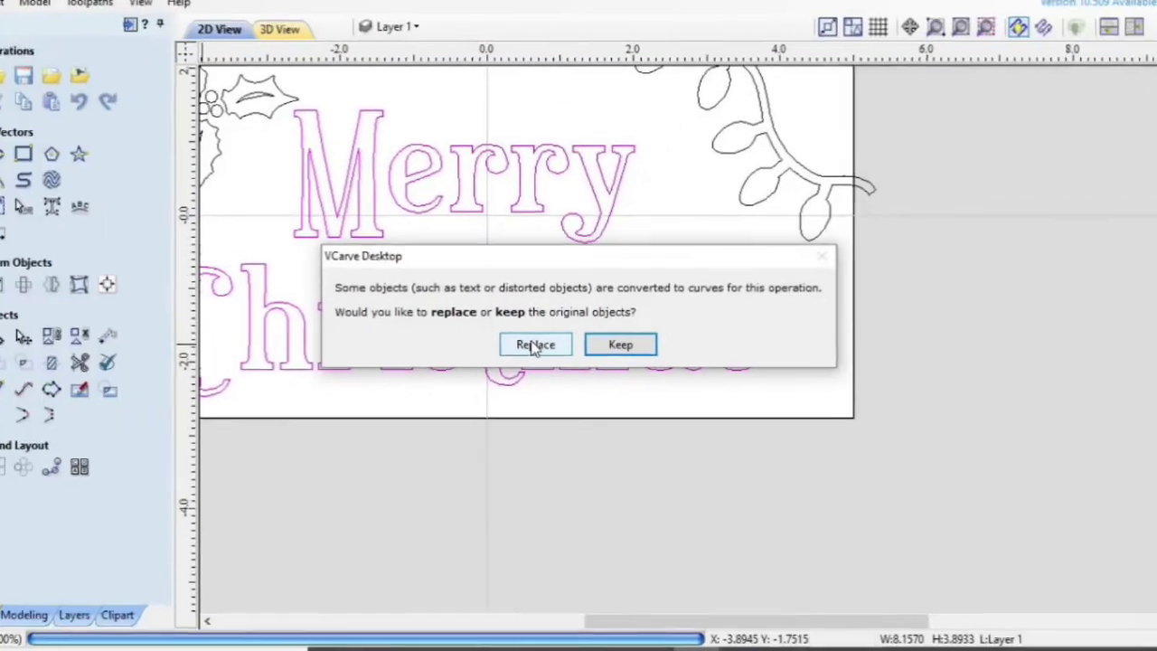
{"action": "left_click", "coordinate": [499, 372]}
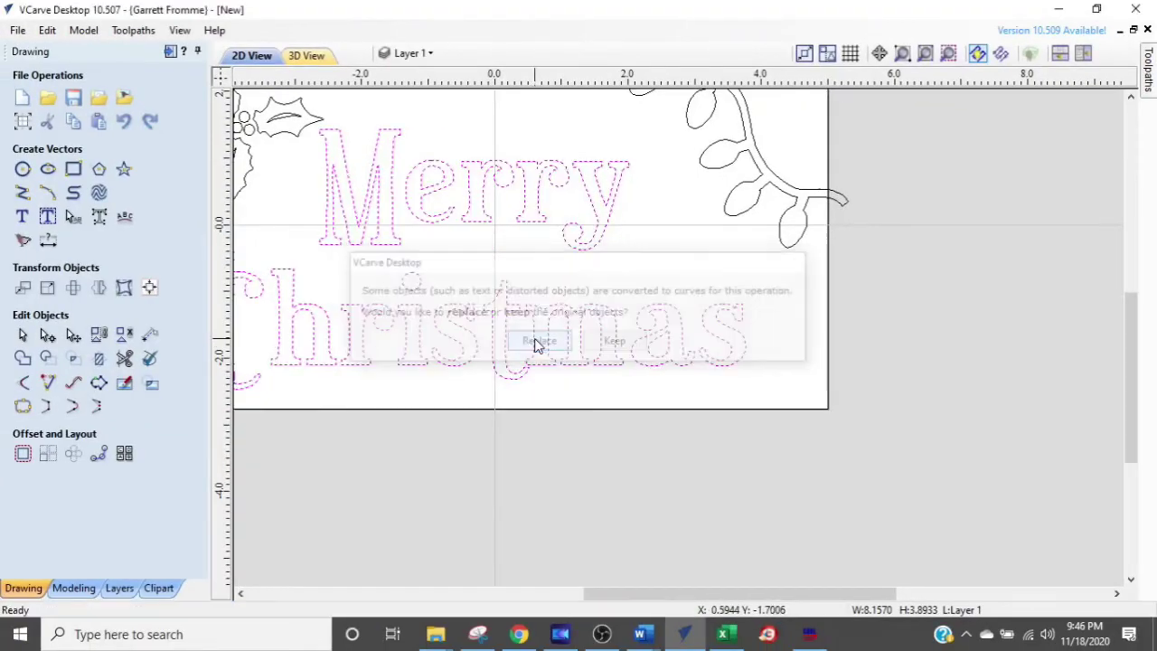
{"action": "scroll", "coordinate": [684, 319], "scroll_direction": "up", "scroll_amount": 2}
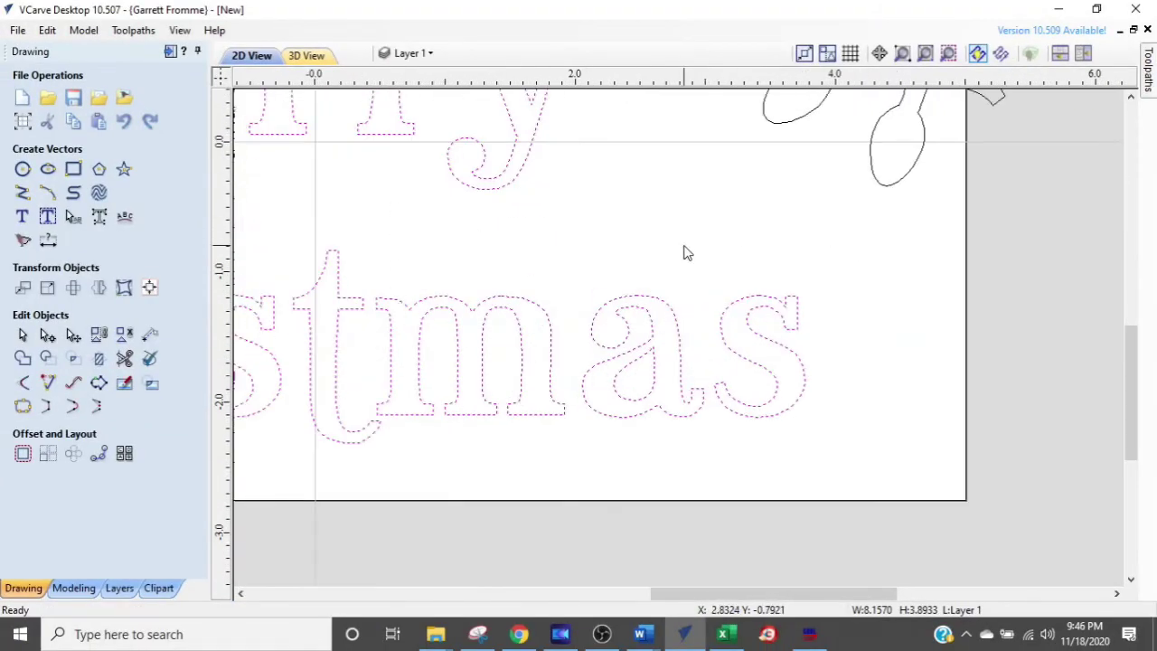
Shorten the 'a' counter by dragging its top node down
{"action": "left_click", "coordinate": [682, 285]}
{"action": "scroll", "coordinate": [635, 349], "scroll_direction": "up", "scroll_amount": 2}
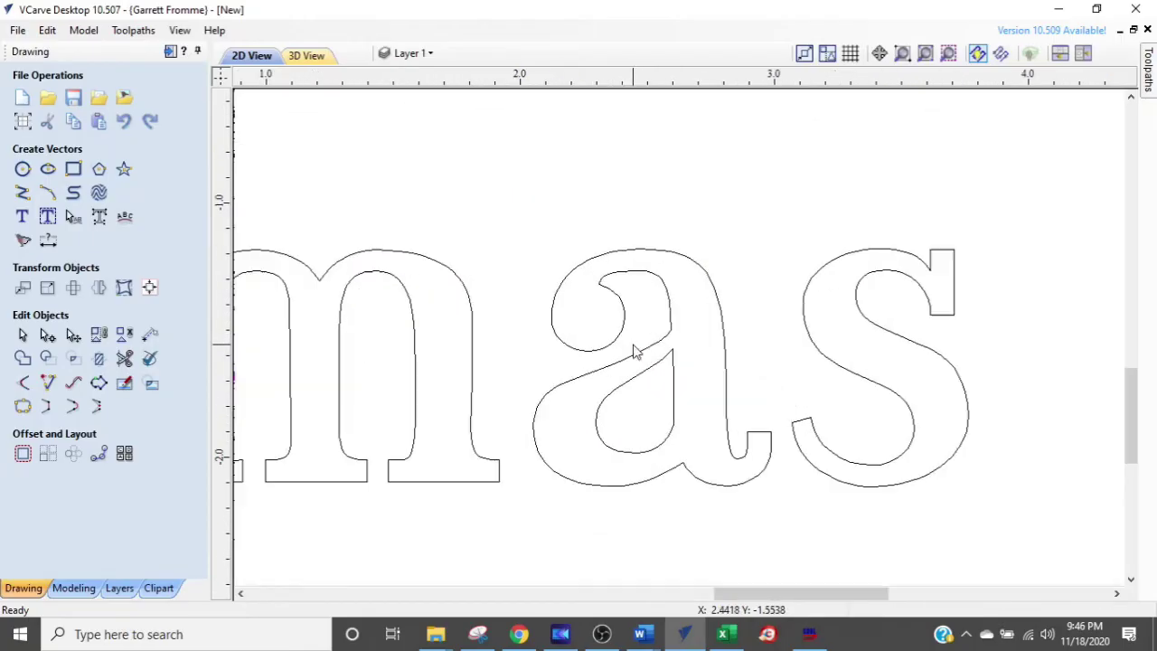
{"action": "scroll", "coordinate": [652, 370], "scroll_direction": "up", "scroll_amount": 1}
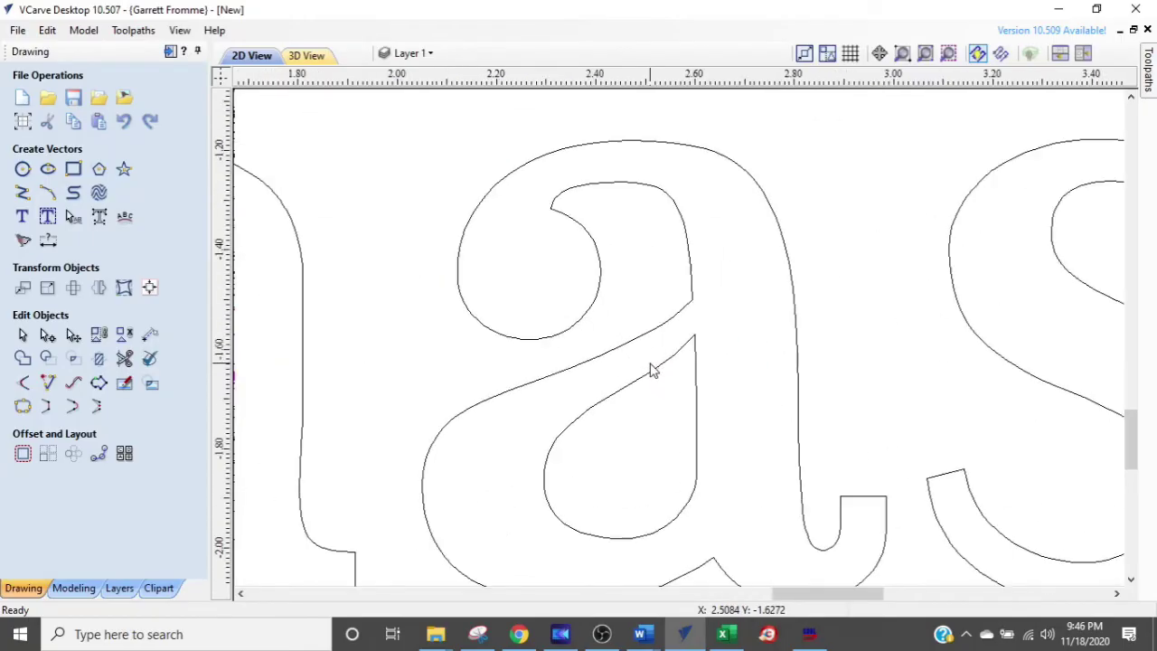
{"action": "left_click", "coordinate": [658, 374]}
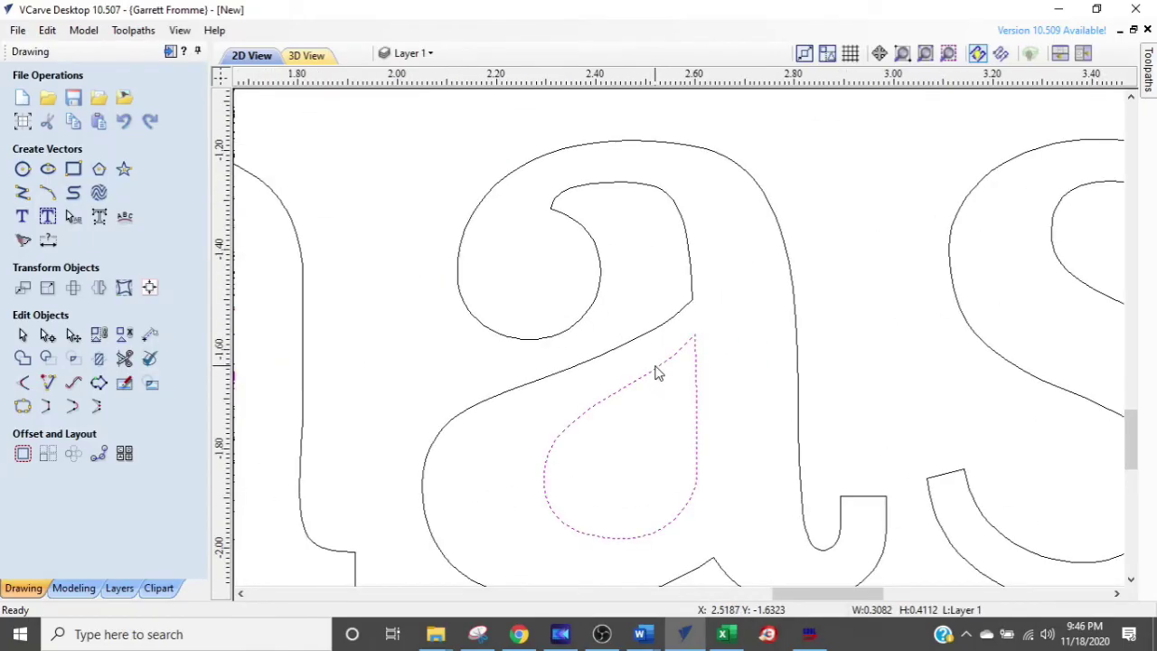
{"action": "double_click", "coordinate": [658, 375]}
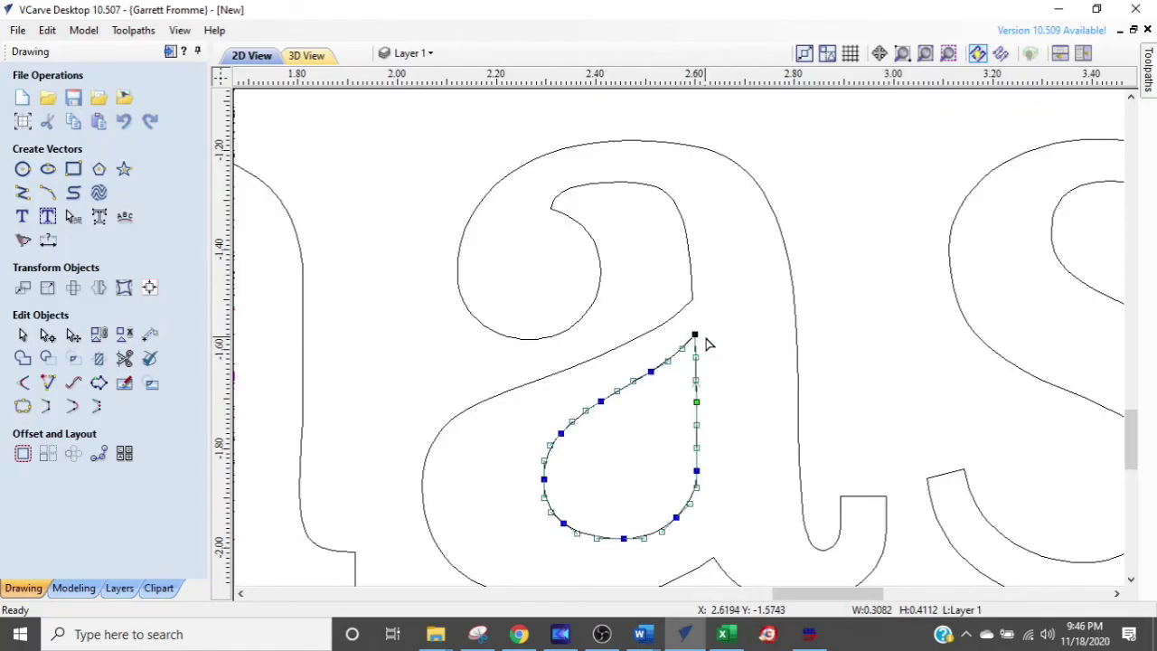
{"action": "scroll", "coordinate": [708, 343], "scroll_direction": "up", "scroll_amount": 2}
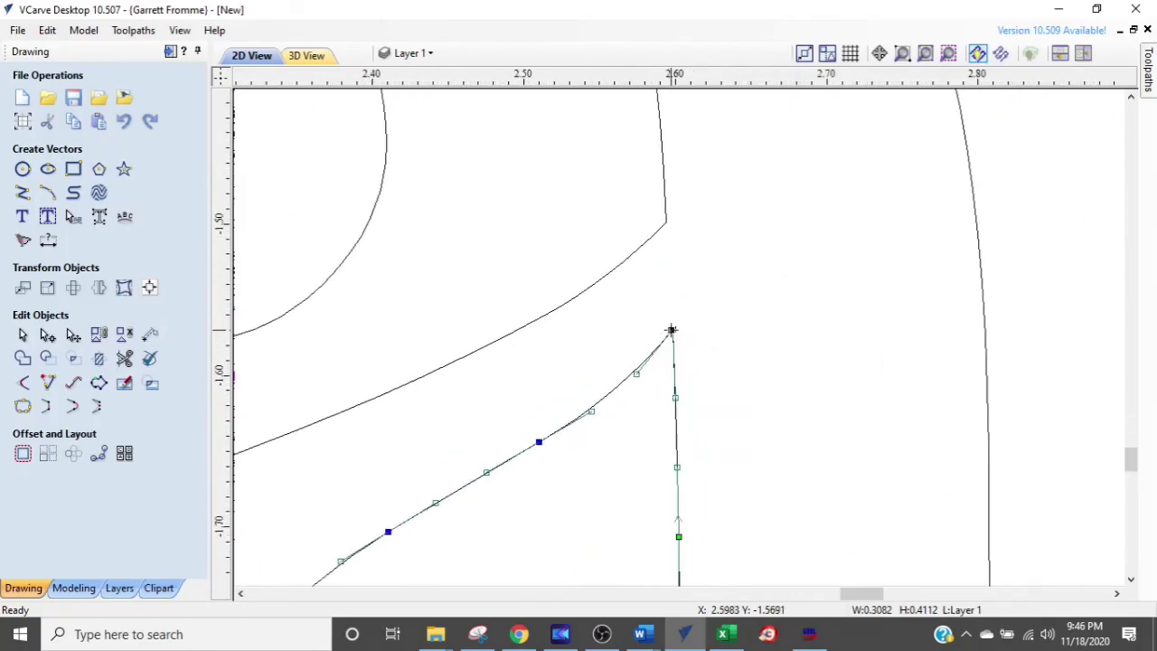
{"action": "left_click_drag", "start_coordinate": [672, 330], "coordinate": [677, 361]}
{"action": "scroll", "coordinate": [677, 361], "scroll_direction": "down", "scroll_amount": 2}
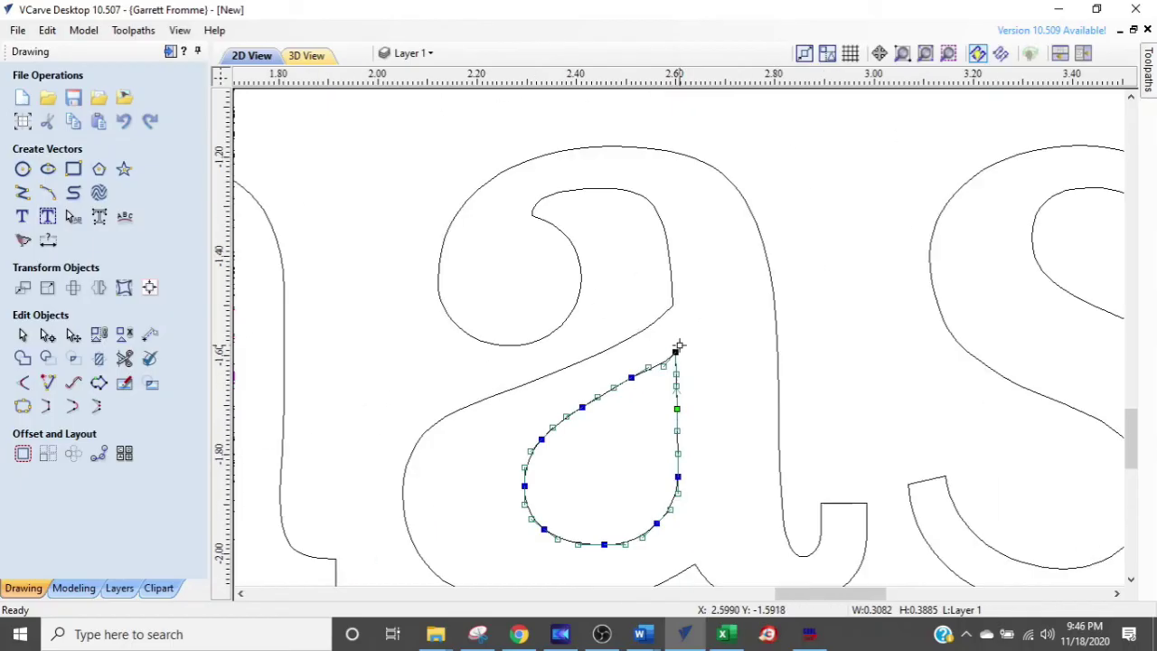
{"action": "scroll", "coordinate": [677, 352], "scroll_direction": "down", "scroll_amount": 2}
{"action": "scroll", "coordinate": [1002, 227], "scroll_direction": "down", "scroll_amount": 2}
{"action": "scroll", "coordinate": [849, 333], "scroll_direction": "up", "scroll_amount": 2}
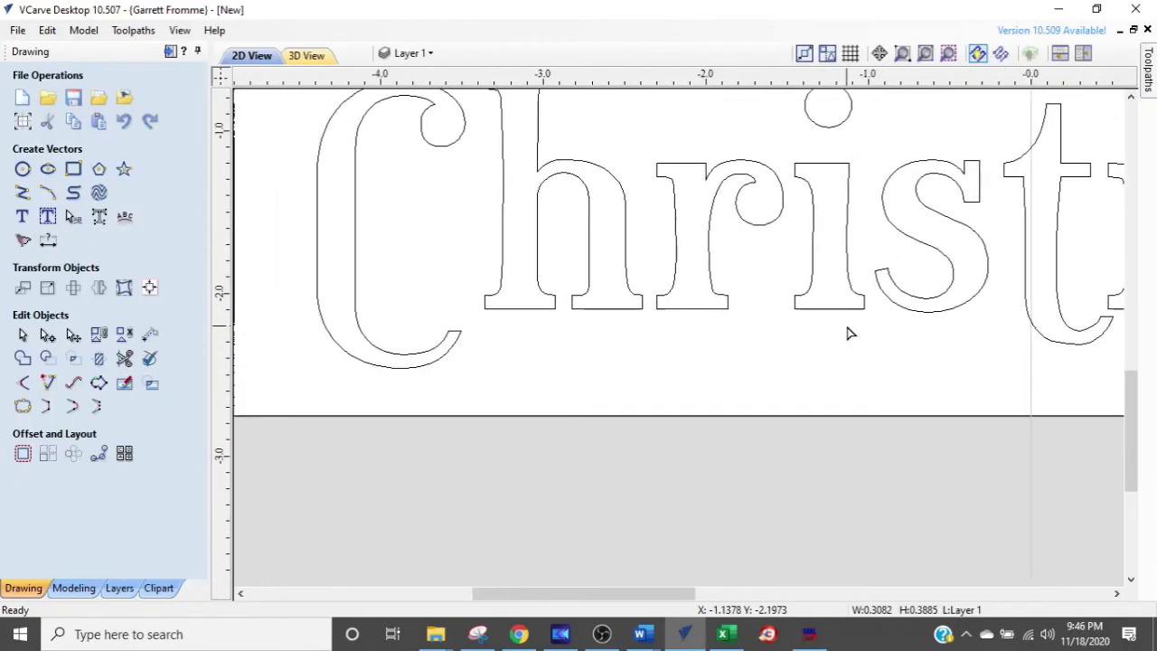
{"action": "scroll", "coordinate": [502, 341], "scroll_direction": "up", "scroll_amount": 3}
Extend the C's tail by dragging its upper end node right, then show the toolpath panel
{"action": "middle_click_drag", "start_coordinate": [401, 349], "coordinate": [589, 349]}
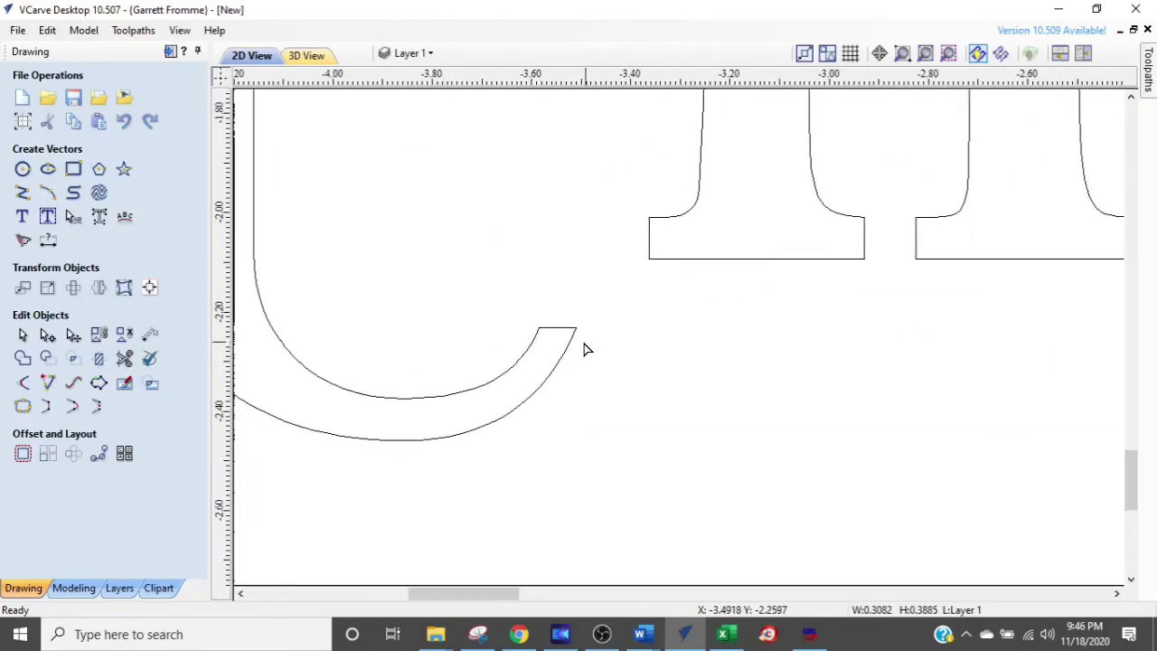
{"action": "left_click", "coordinate": [537, 333]}
{"action": "scroll", "coordinate": [537, 328], "scroll_direction": "up", "scroll_amount": 3}
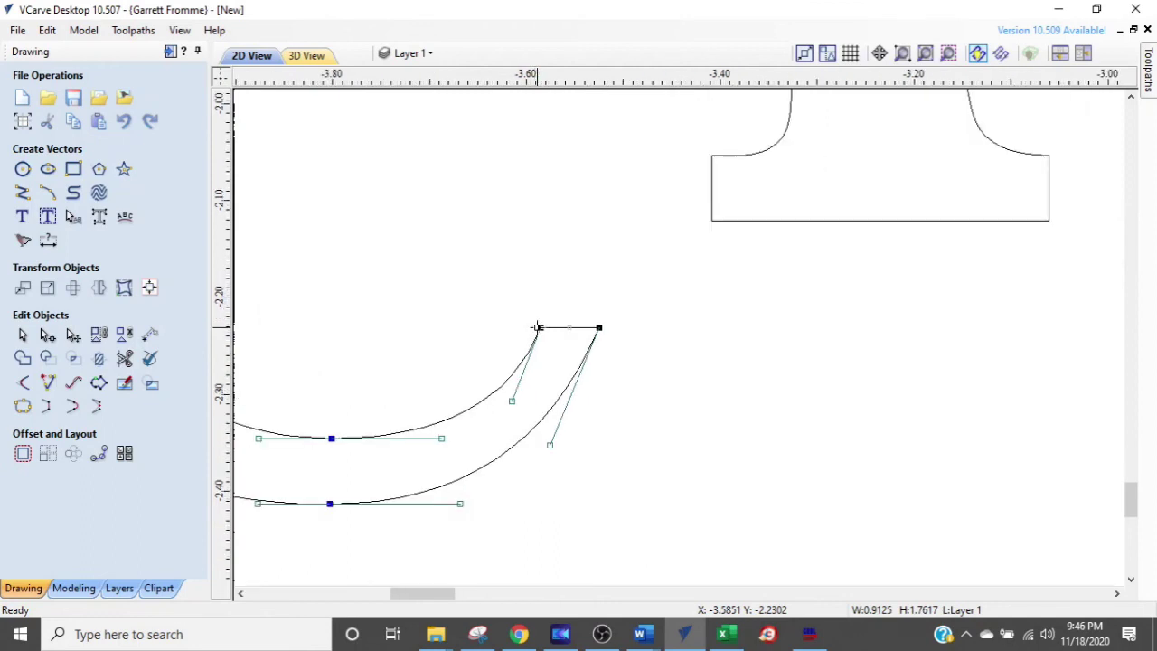
{"action": "left_click_drag", "start_coordinate": [632, 327], "coordinate": [656, 331]}
{"action": "scroll", "coordinate": [571, 291], "scroll_direction": "down", "scroll_amount": 2}
{"action": "scroll", "coordinate": [571, 291], "scroll_direction": "down", "scroll_amount": 2}
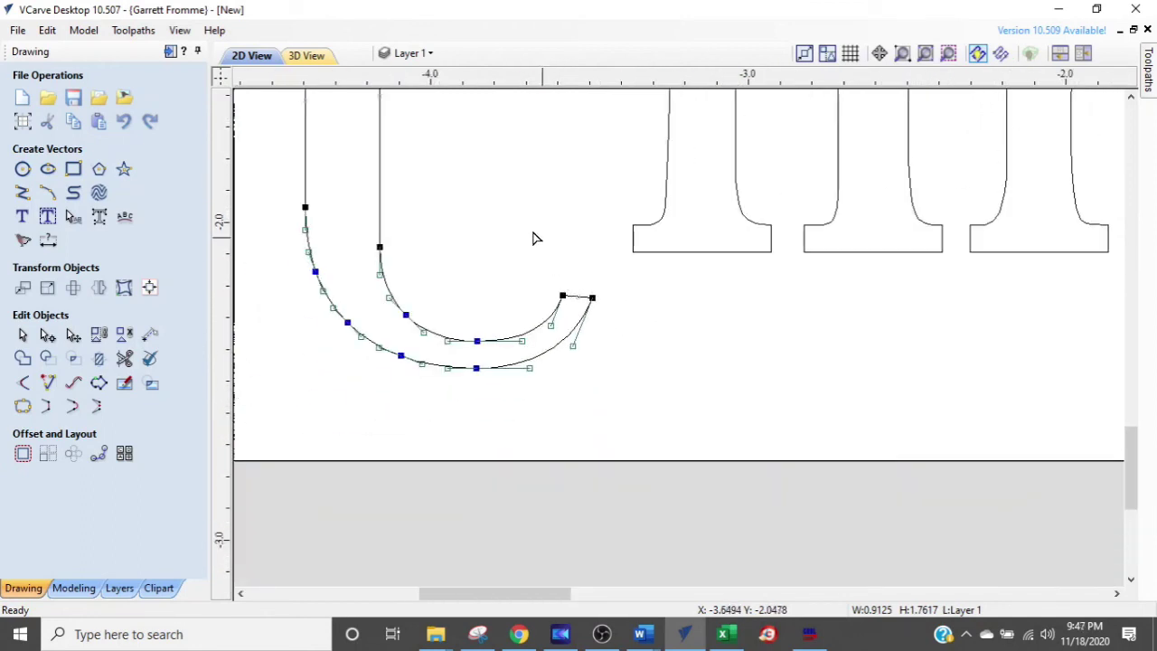
{"action": "left_click", "coordinate": [169, 52]}
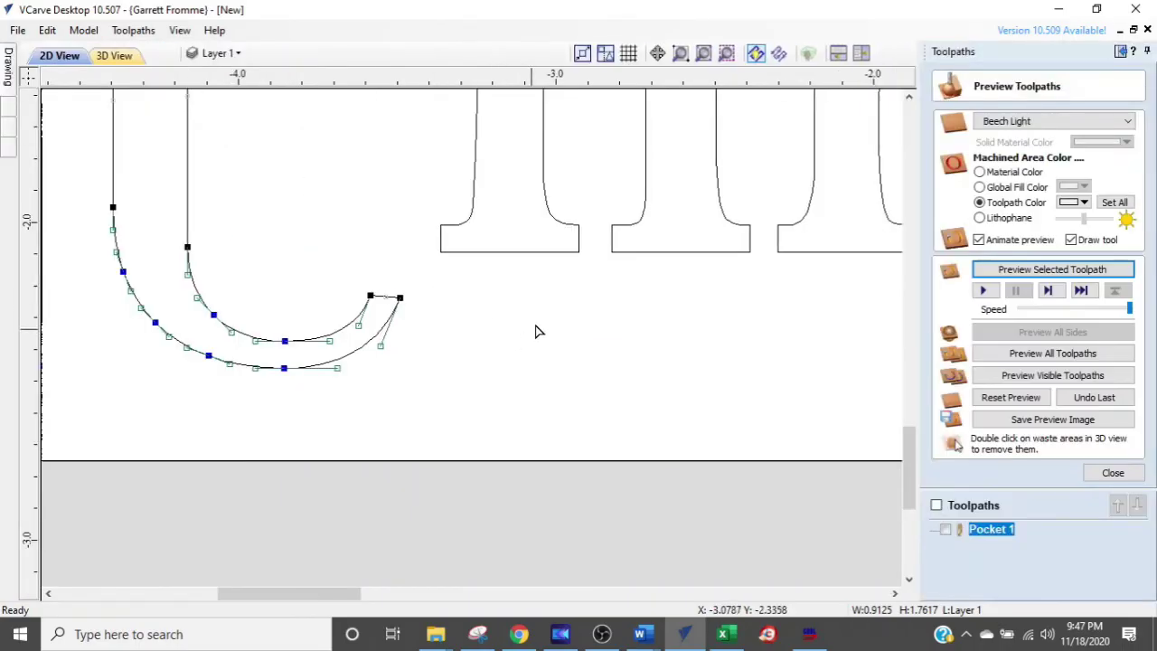
Tile the 2D and 3D views and recalculate the Pocket 1 toolpath
{"action": "left_click", "coordinate": [860, 54]}
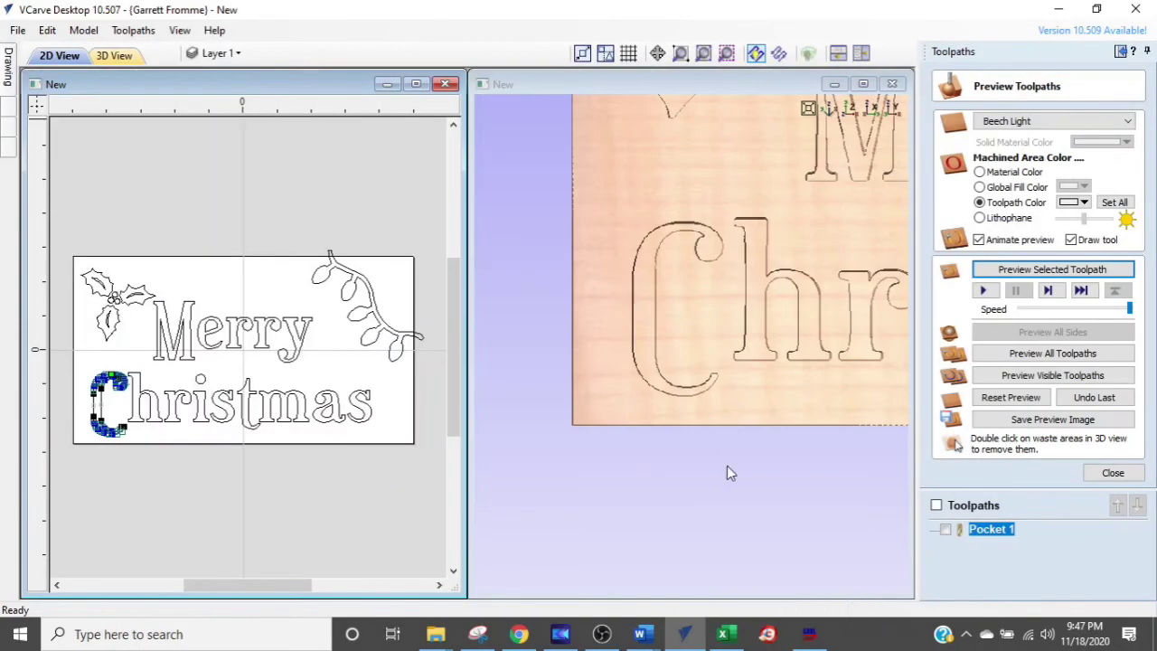
{"action": "scroll", "coordinate": [741, 388], "scroll_direction": "up", "scroll_amount": 2}
{"action": "left_click", "coordinate": [835, 378]}
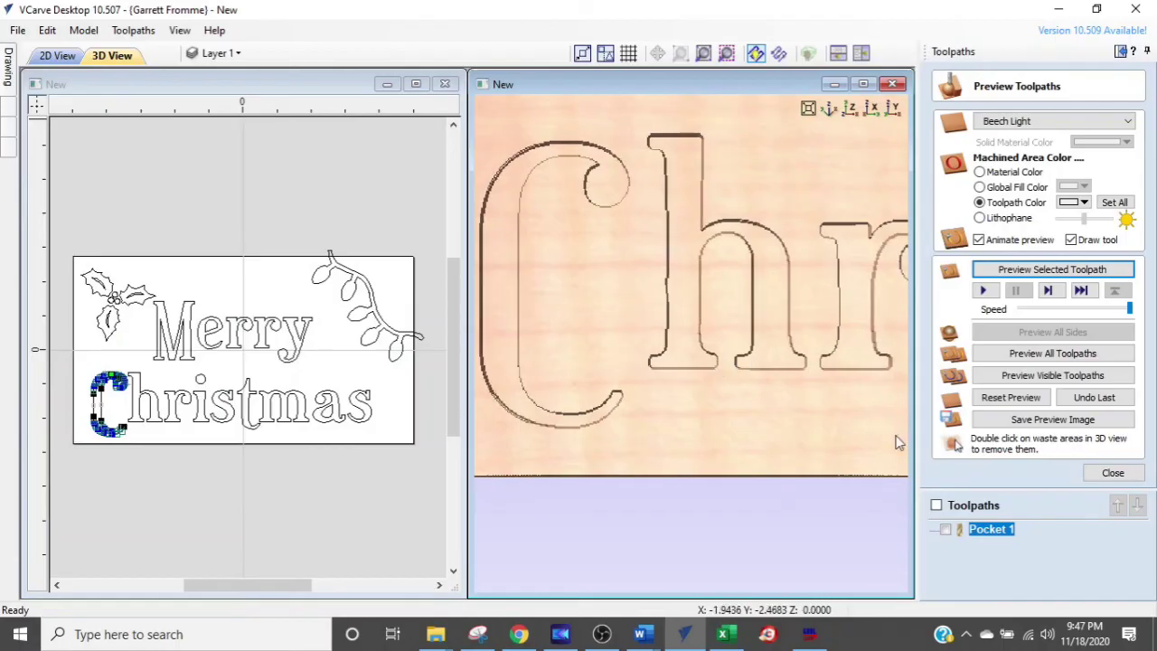
{"action": "right_click", "coordinate": [980, 533]}
{"action": "mouse_move", "coordinate": [990, 456]}
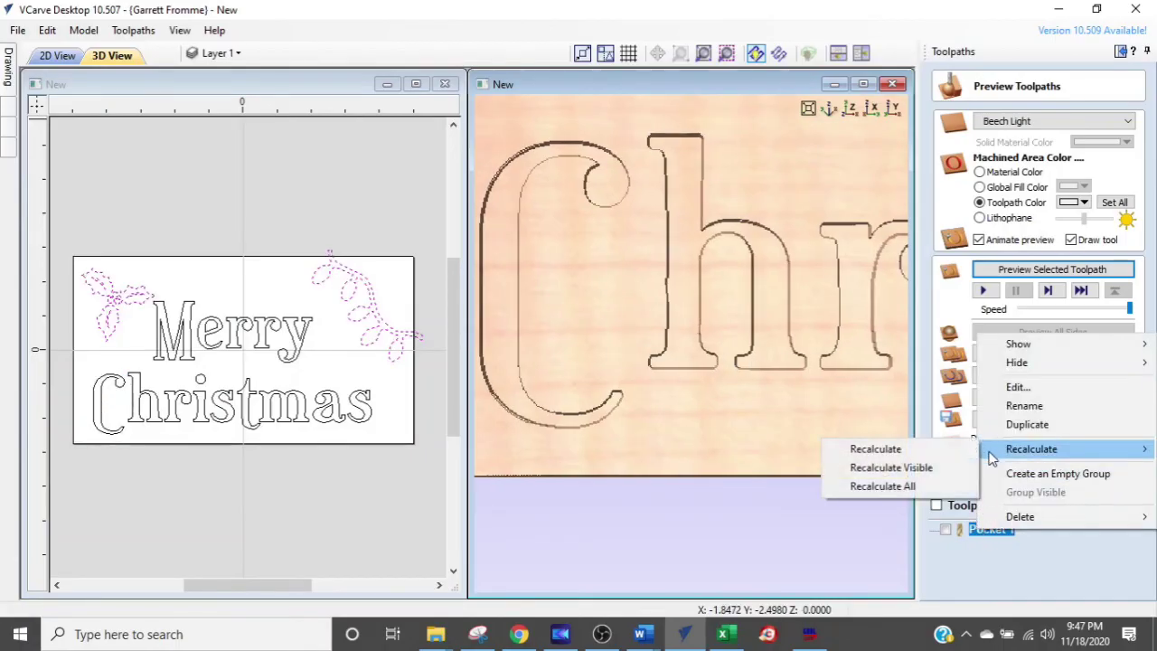
{"action": "left_click", "coordinate": [872, 449]}
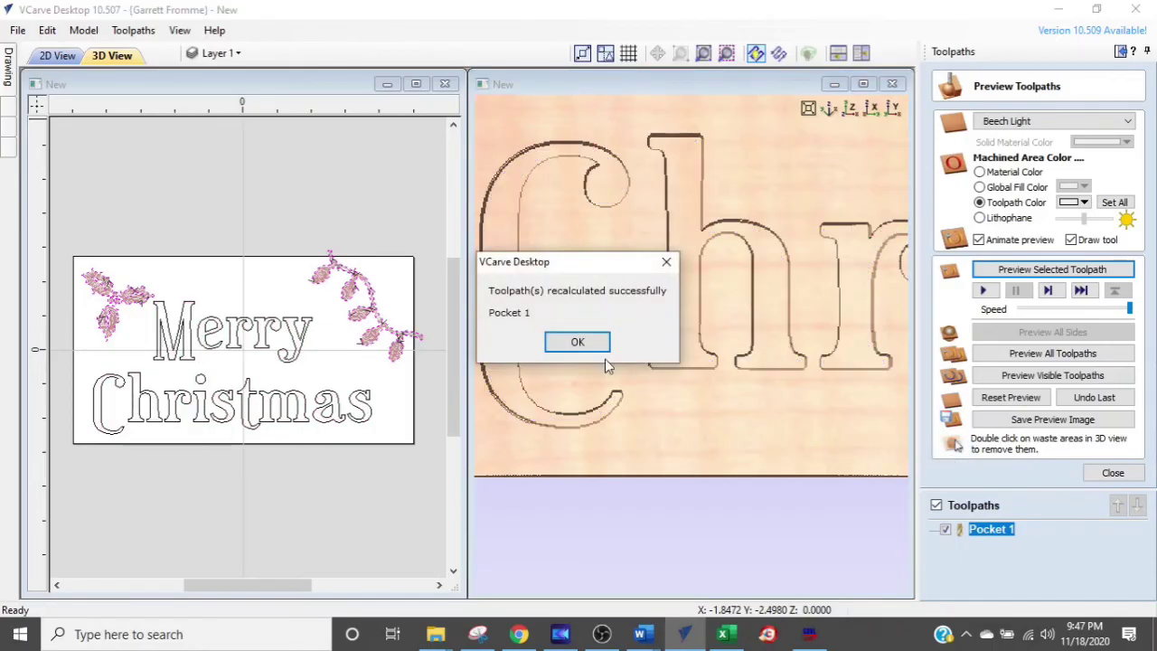
{"action": "left_click", "coordinate": [583, 344]}
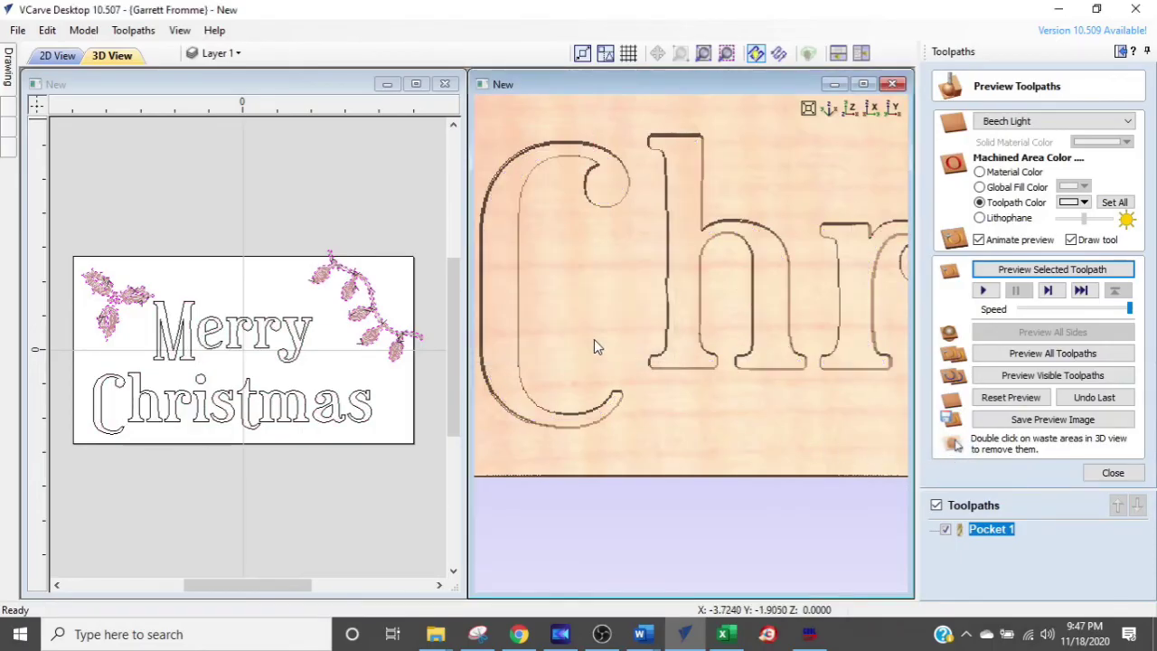
Preview Pocket 1 carved on the board and open its settings form
{"action": "left_click", "coordinate": [1017, 269]}
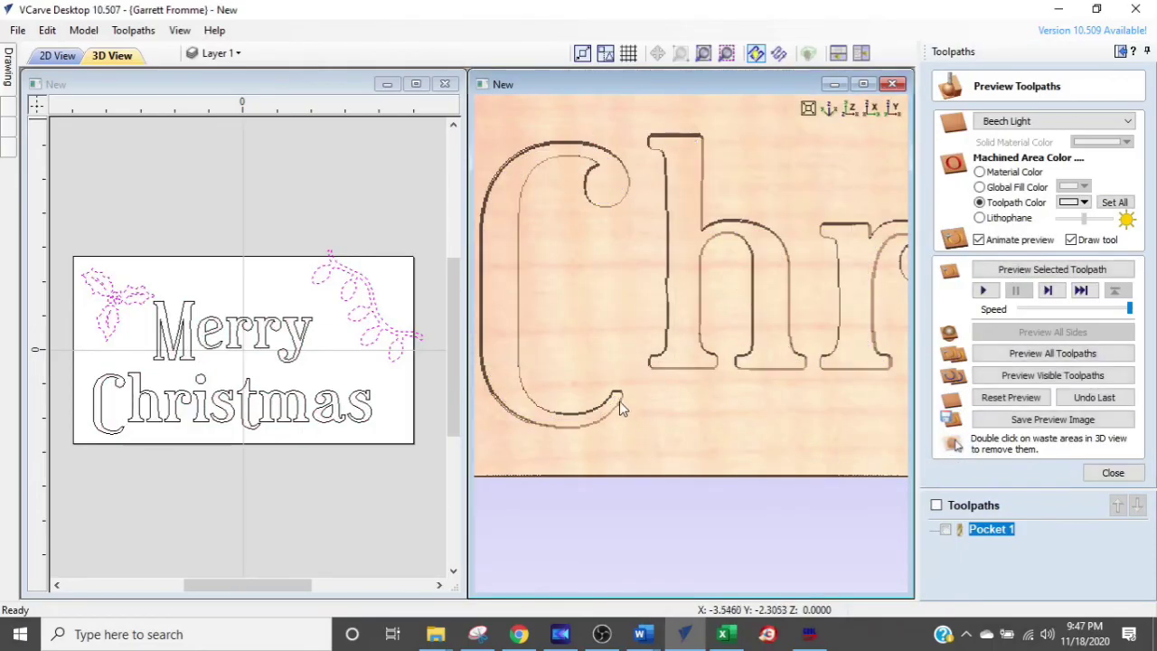
{"action": "scroll", "coordinate": [687, 391], "scroll_direction": "down", "scroll_amount": 1}
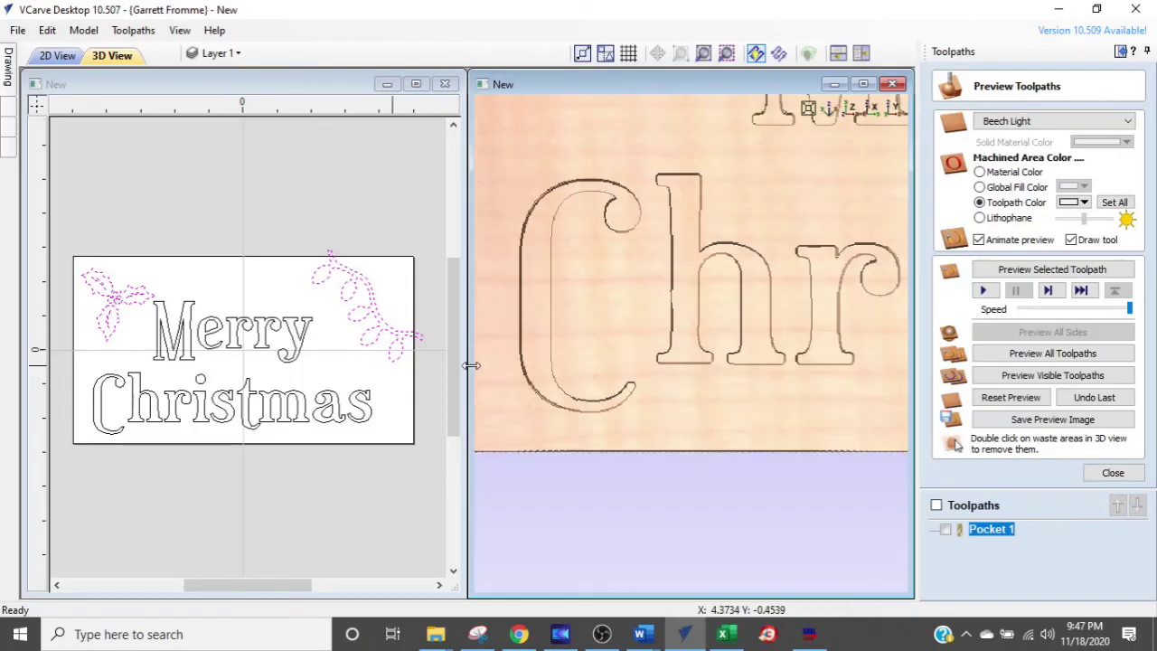
{"action": "double_click", "coordinate": [965, 531]}
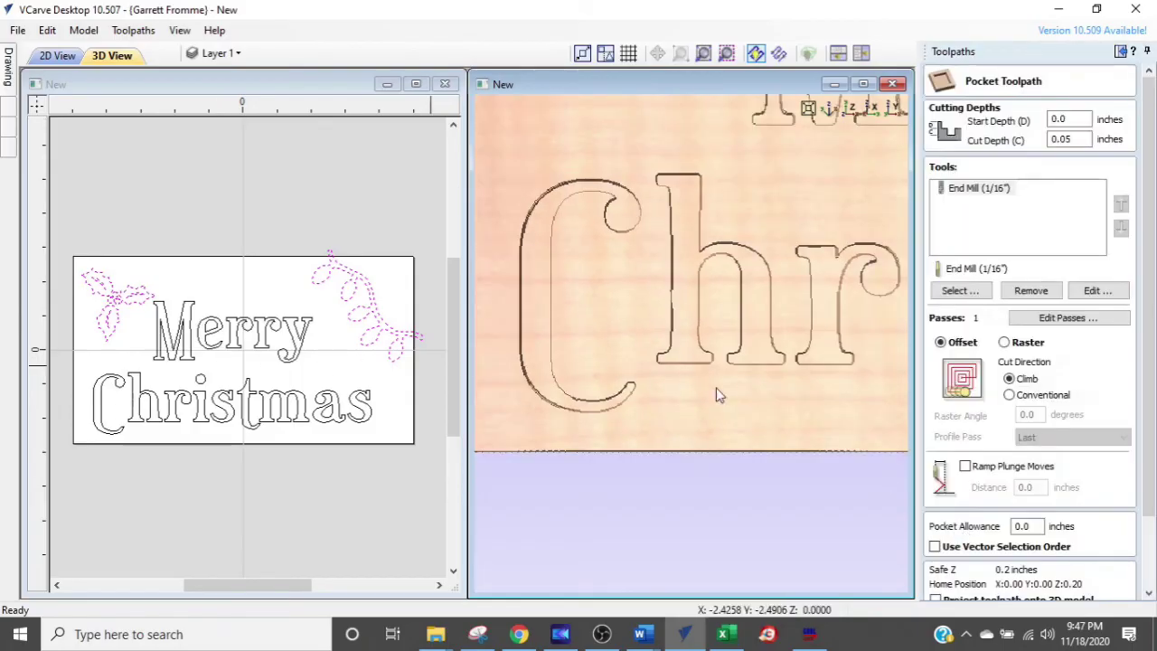
Select every vector on the sign and recalculate Pocket 1 over all of them
{"action": "left_click", "coordinate": [428, 239]}
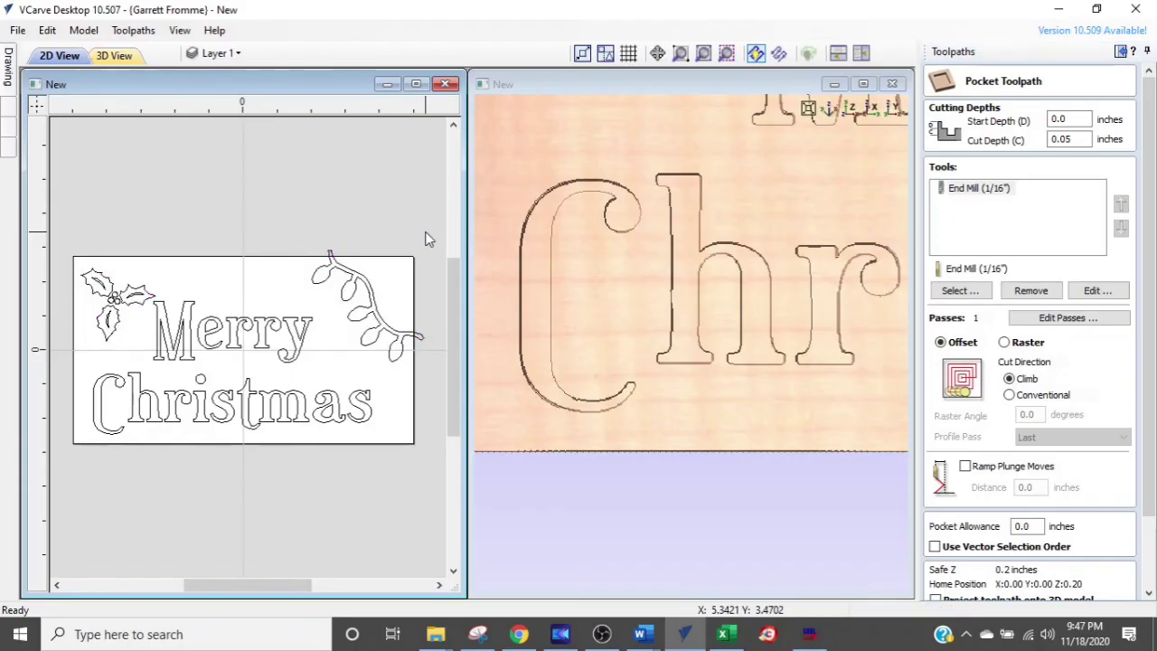
{"action": "left_click_drag", "start_coordinate": [81, 447], "coordinate": [80, 447]}
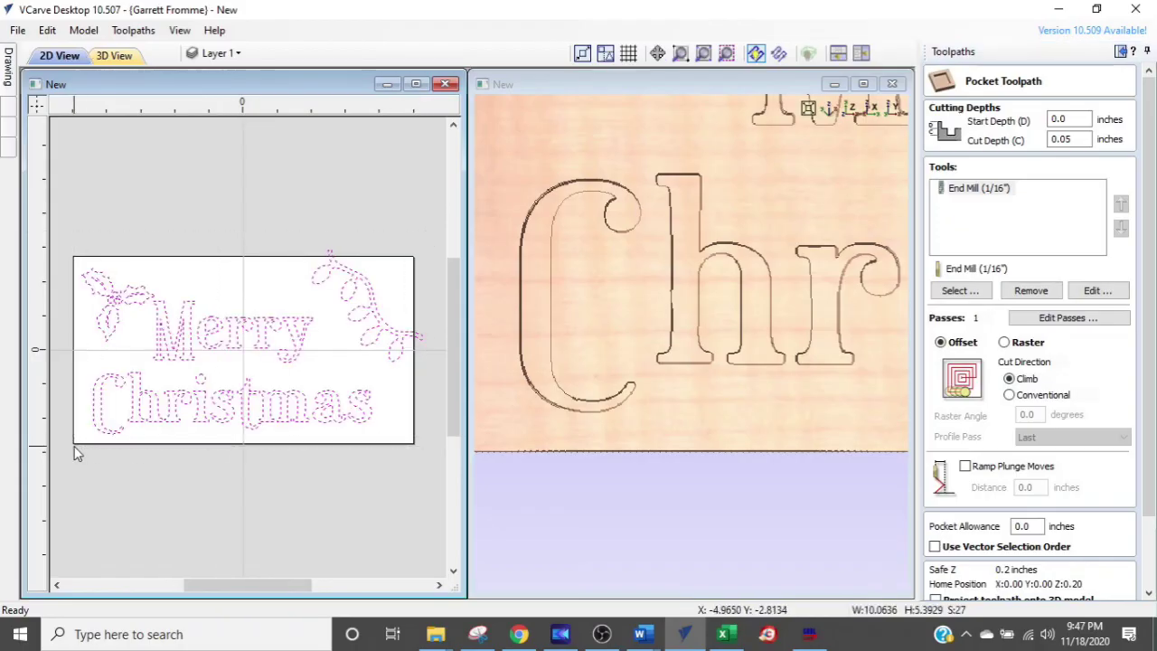
{"action": "left_click_drag", "start_coordinate": [1153, 313], "coordinate": [1153, 390]}
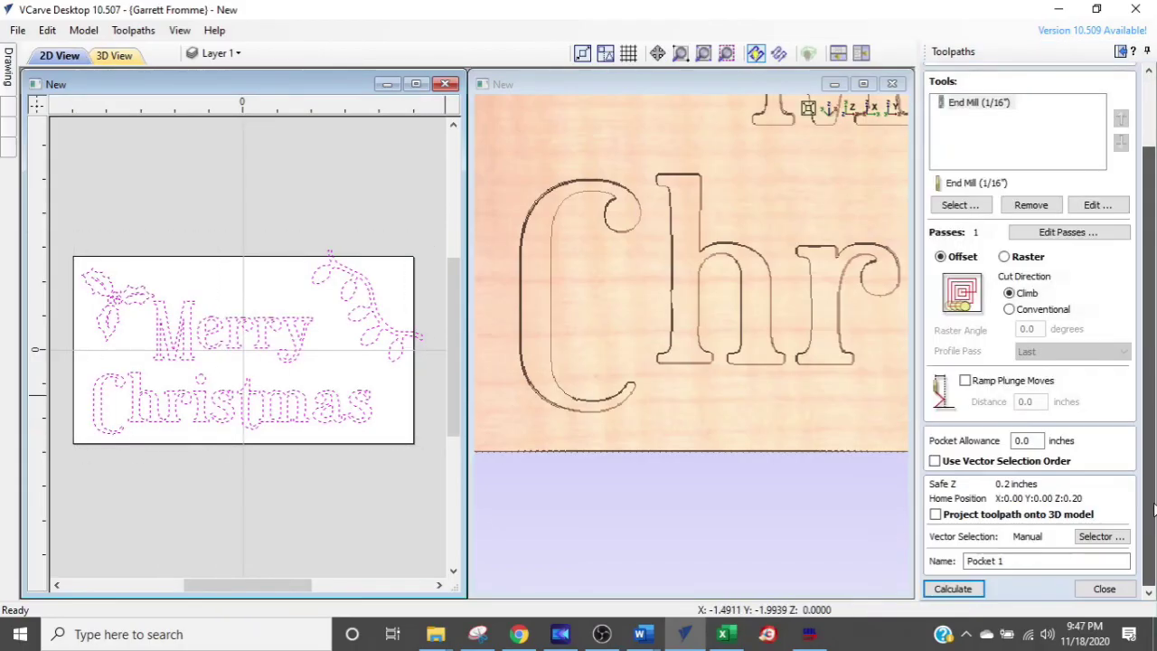
{"action": "left_click", "coordinate": [945, 592]}
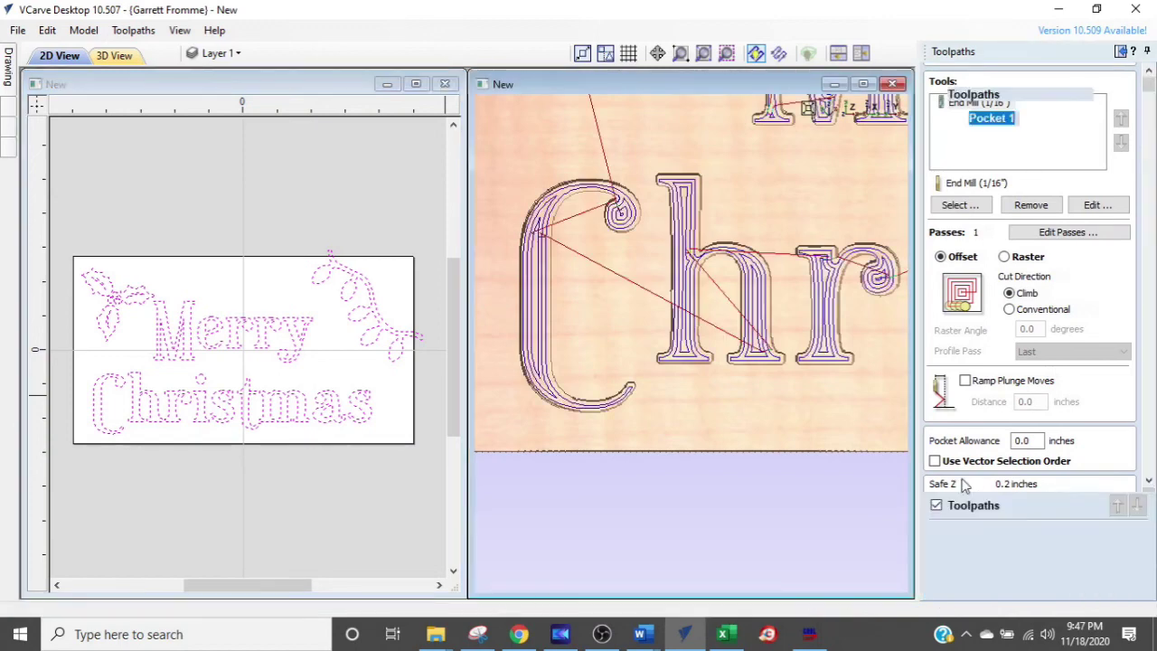
Simulate Pocket 1 in 3D and zoom out to the whole Merry Christmas sign in beech
{"action": "left_click", "coordinate": [1008, 269]}
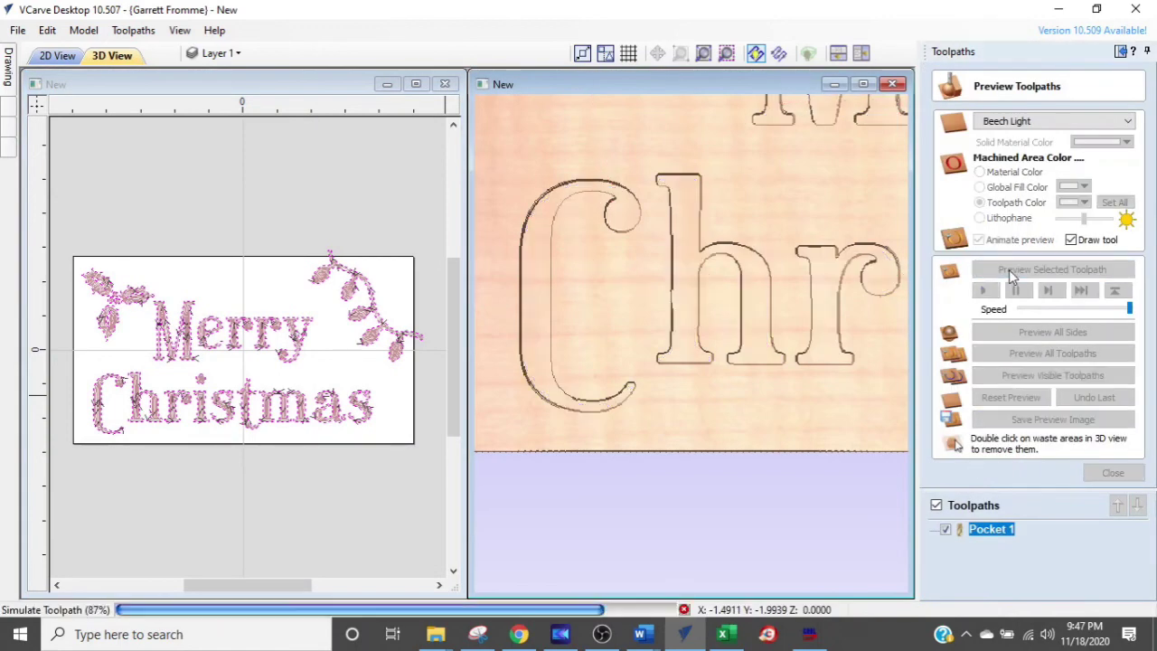
{"action": "middle_click_drag", "start_coordinate": [683, 414], "coordinate": [434, 398]}
{"action": "scroll", "coordinate": [705, 352], "scroll_direction": "up", "scroll_amount": 3}
{"action": "scroll", "coordinate": [696, 334], "scroll_direction": "down", "scroll_amount": 5}
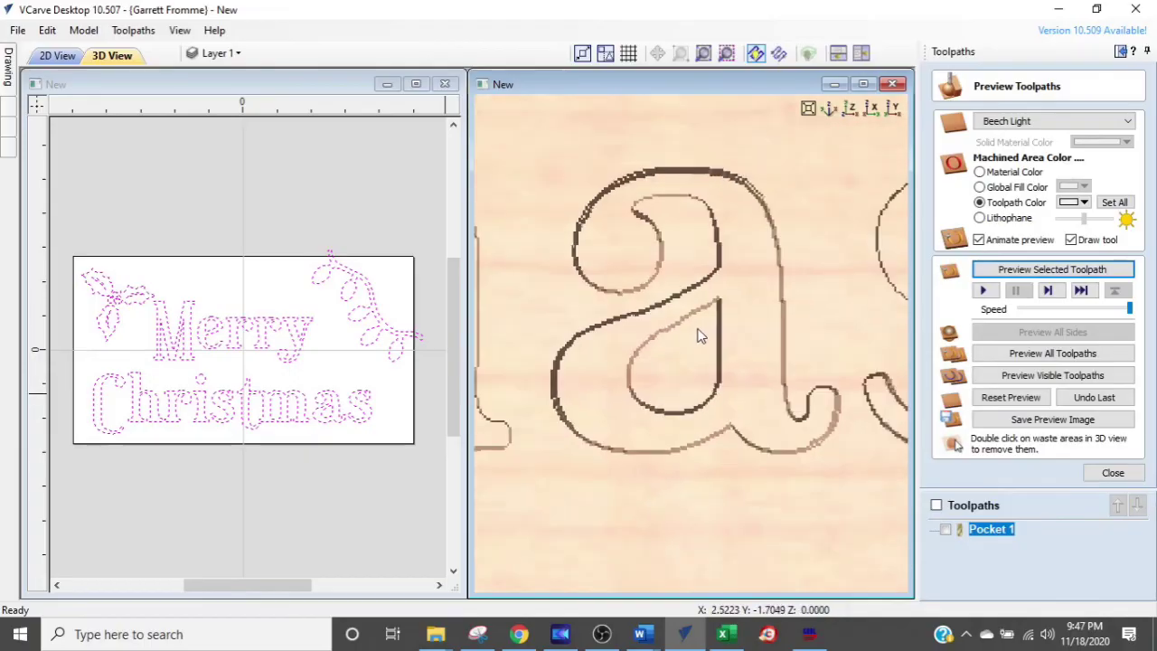
{"action": "scroll", "coordinate": [710, 298], "scroll_direction": "down", "scroll_amount": 5}
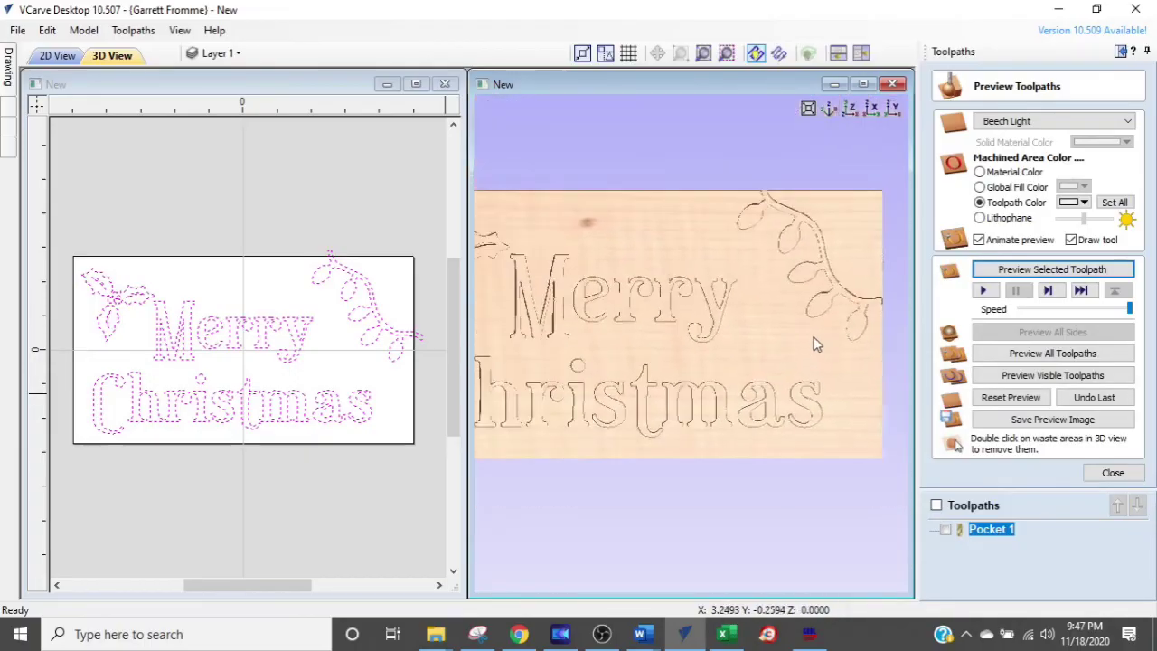